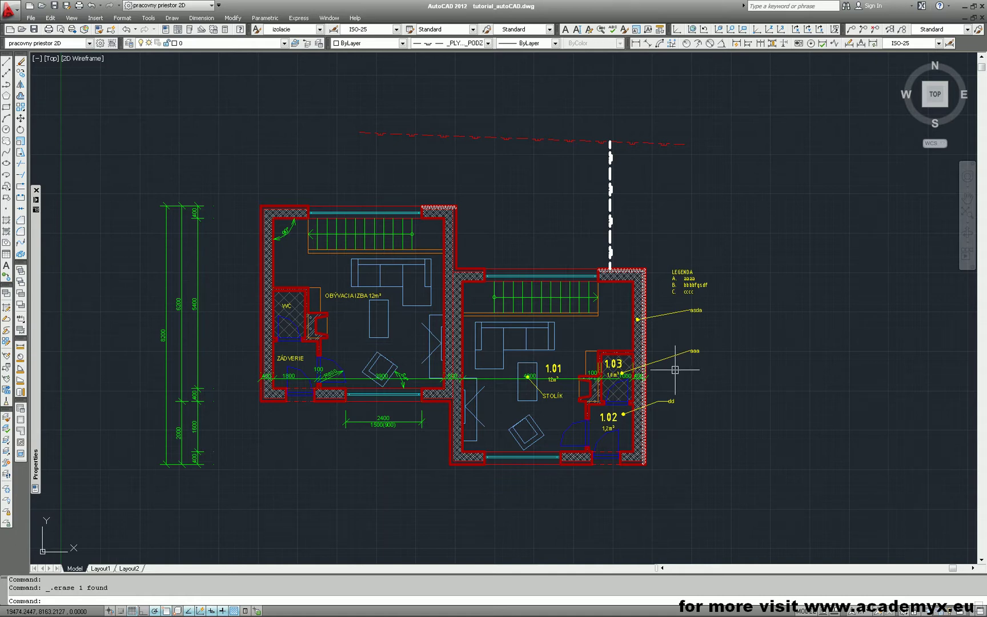
Open the Insert menu to reach the DWG Reference option
{"action": "left_click", "coordinate": [96, 20]}
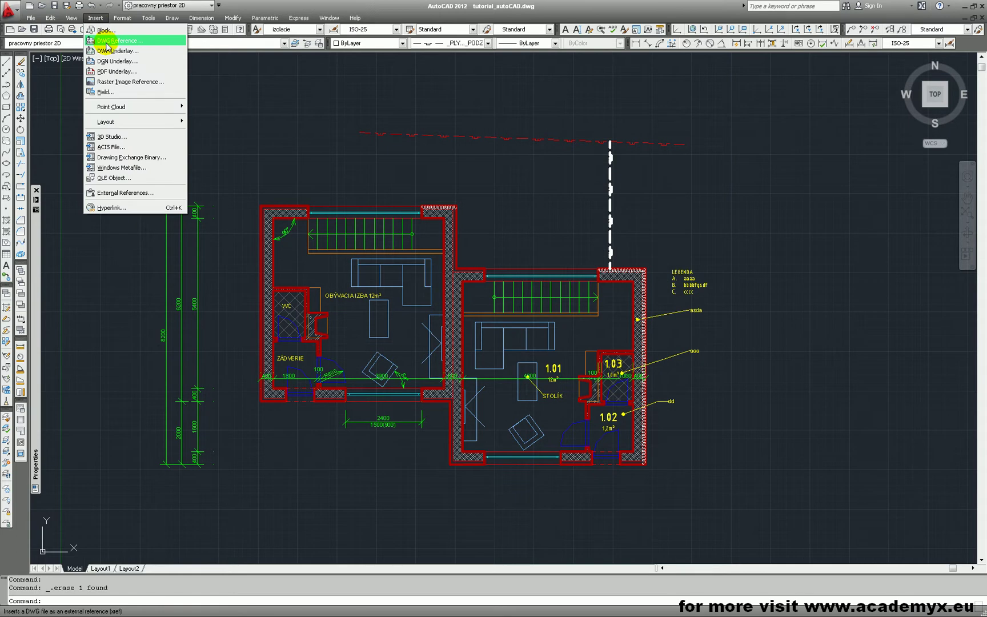
Attach polohopips_vyskopis as a DWG external reference at scale 1.00
{"action": "left_click", "coordinate": [106, 42]}
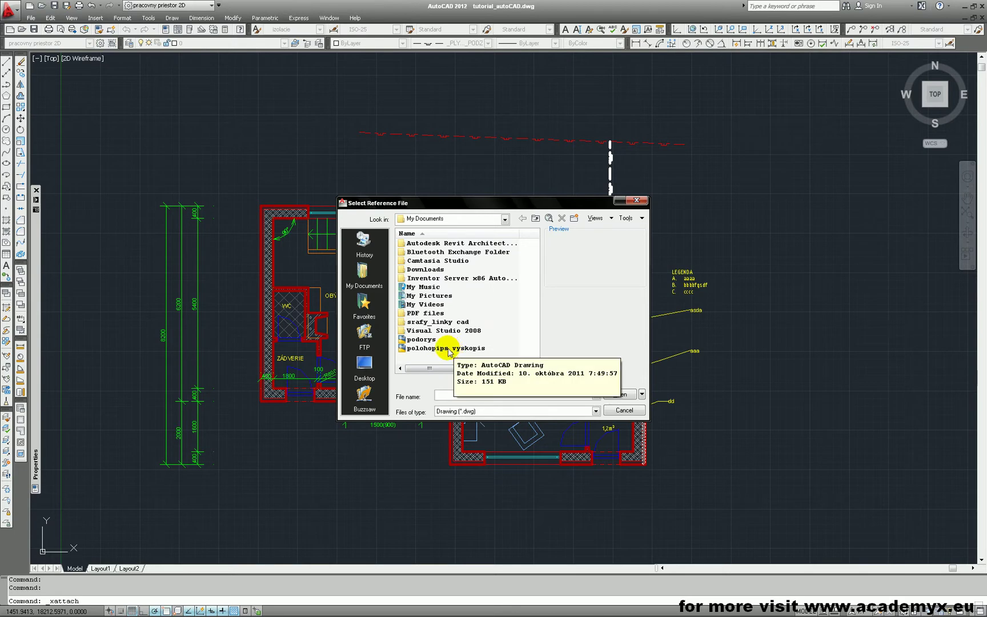
{"action": "left_click", "coordinate": [445, 349]}
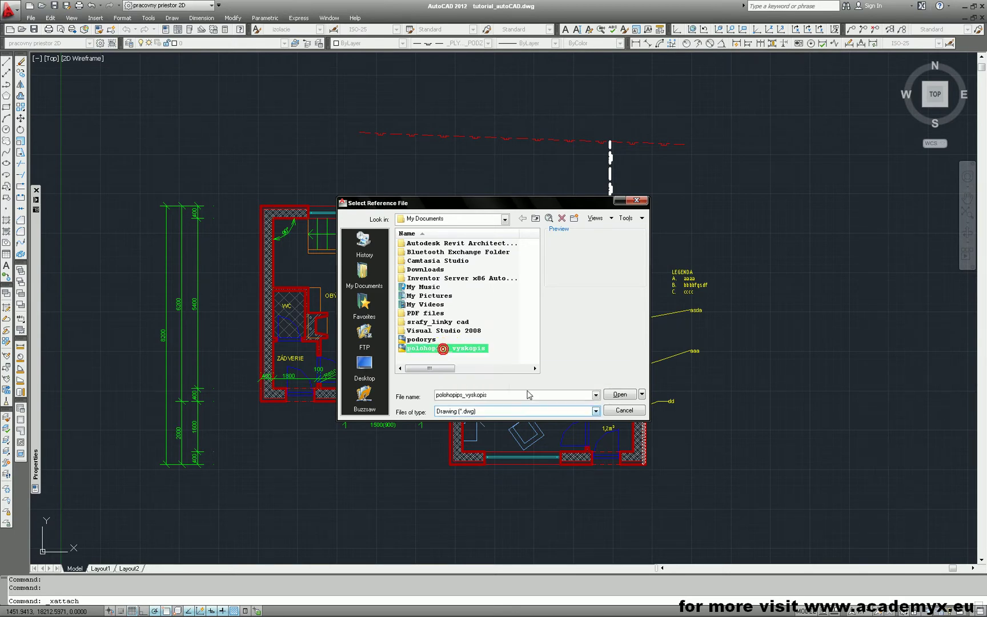
{"action": "left_click", "coordinate": [624, 396]}
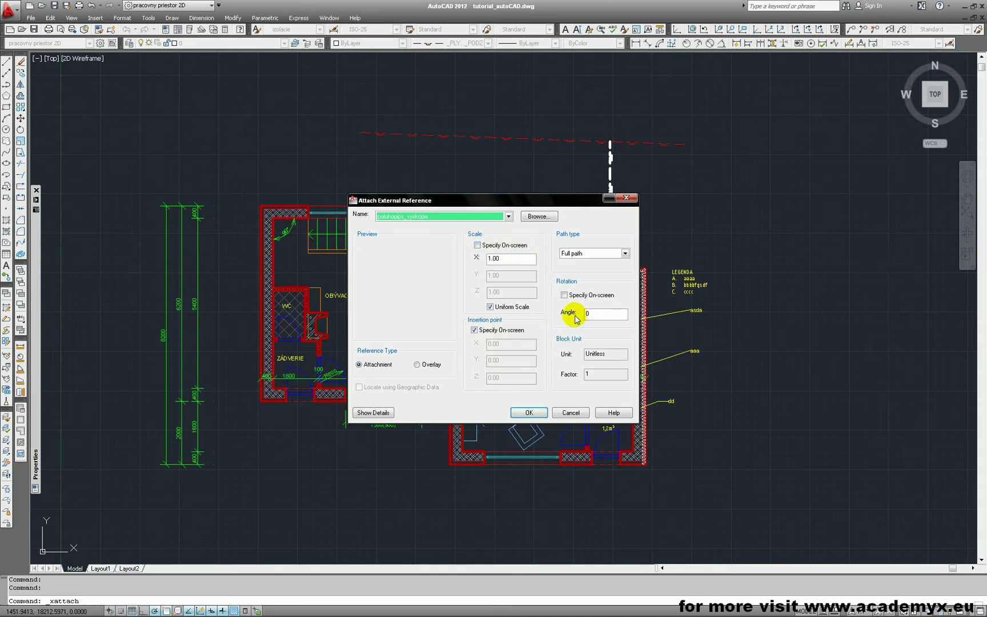
{"action": "left_click", "coordinate": [529, 413]}
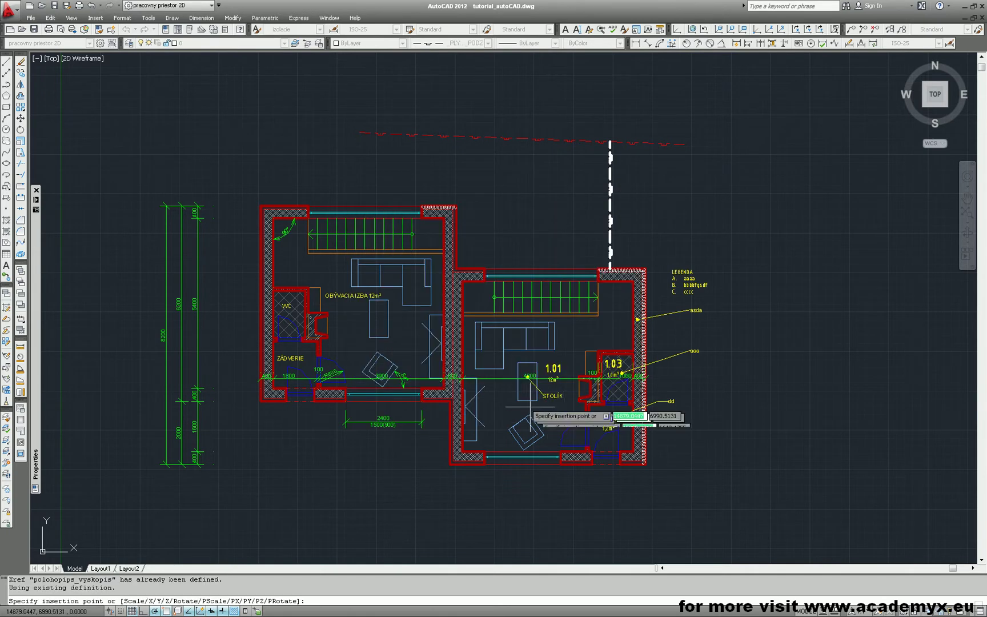
Pick the survey xref's insertion point, then zoom and pan to find the tiny reference
{"action": "left_click", "coordinate": [307, 167]}
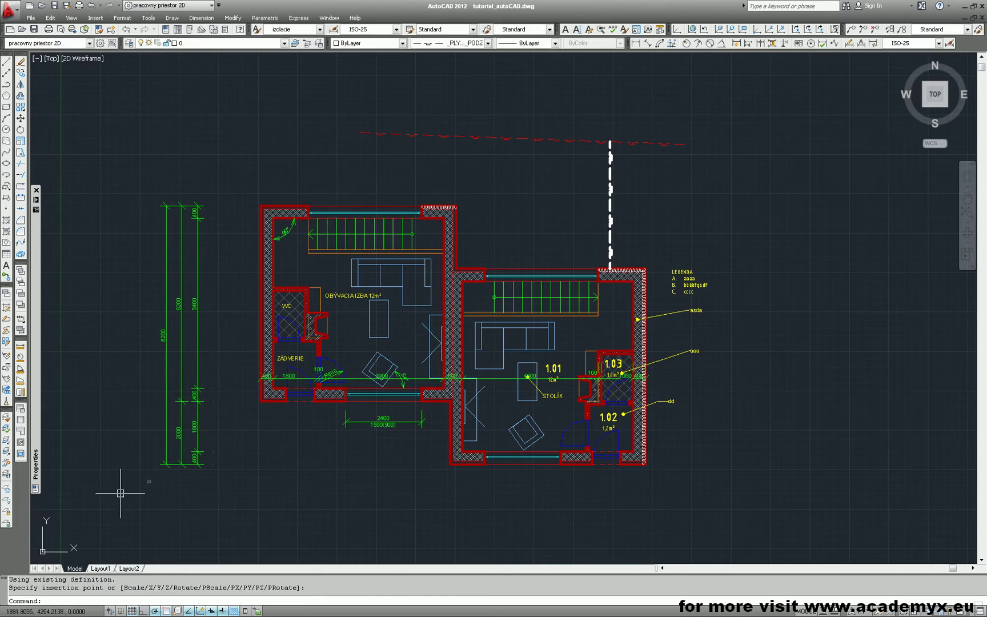
{"action": "scroll", "coordinate": [137, 489], "scroll_direction": "up", "scroll_amount": 10}
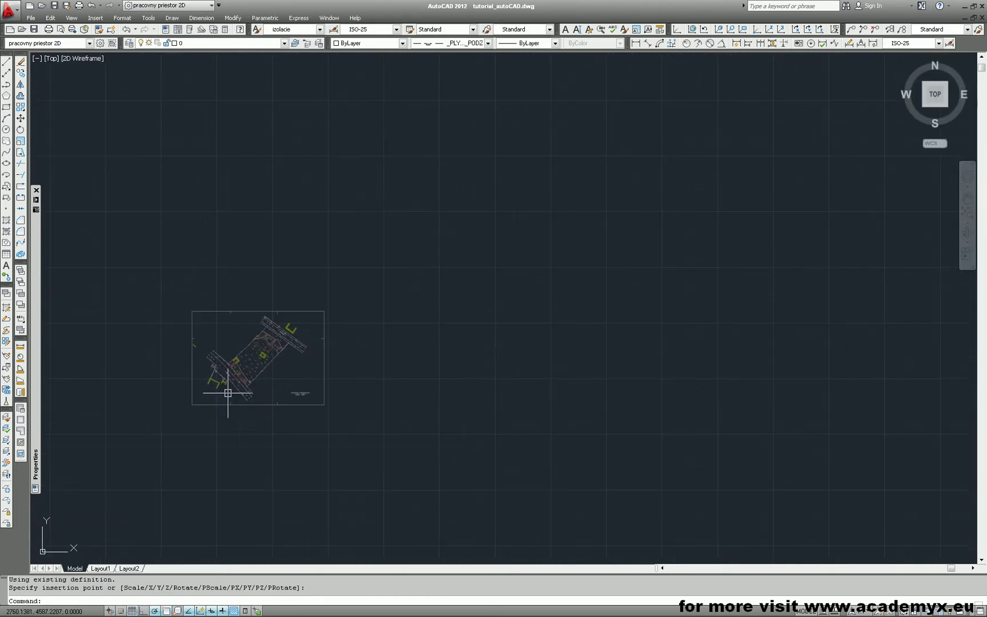
{"action": "scroll", "coordinate": [228, 394], "scroll_direction": "up", "scroll_amount": 3}
{"action": "middle_click_drag", "start_coordinate": [228, 394], "coordinate": [295, 394]}
{"action": "scroll", "coordinate": [305, 382], "scroll_direction": "down", "scroll_amount": 2}
{"action": "scroll", "coordinate": [307, 378], "scroll_direction": "down", "scroll_amount": 4}
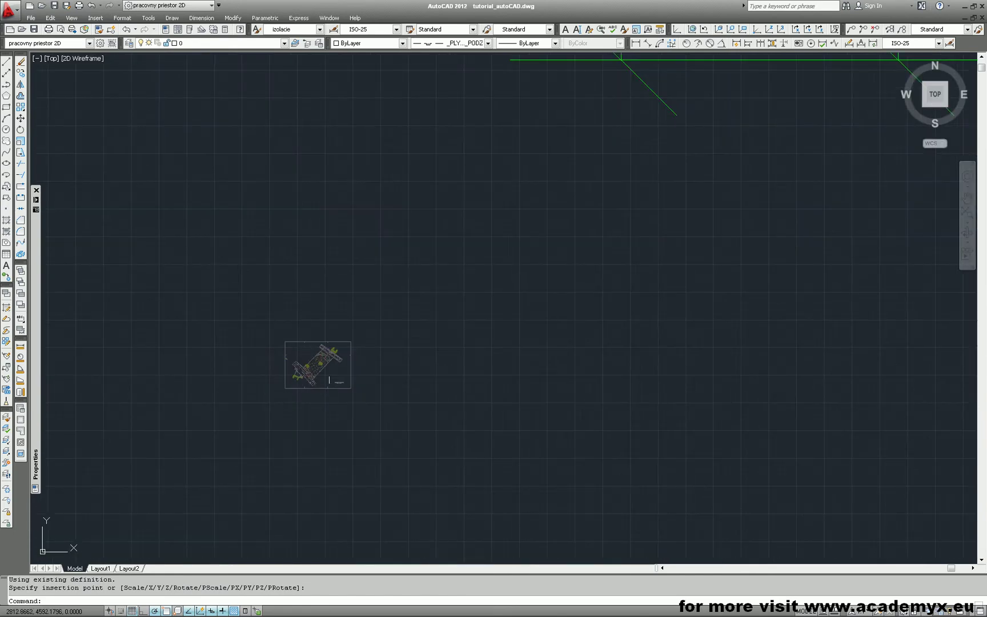
{"action": "scroll", "coordinate": [320, 406], "scroll_direction": "down", "scroll_amount": 3}
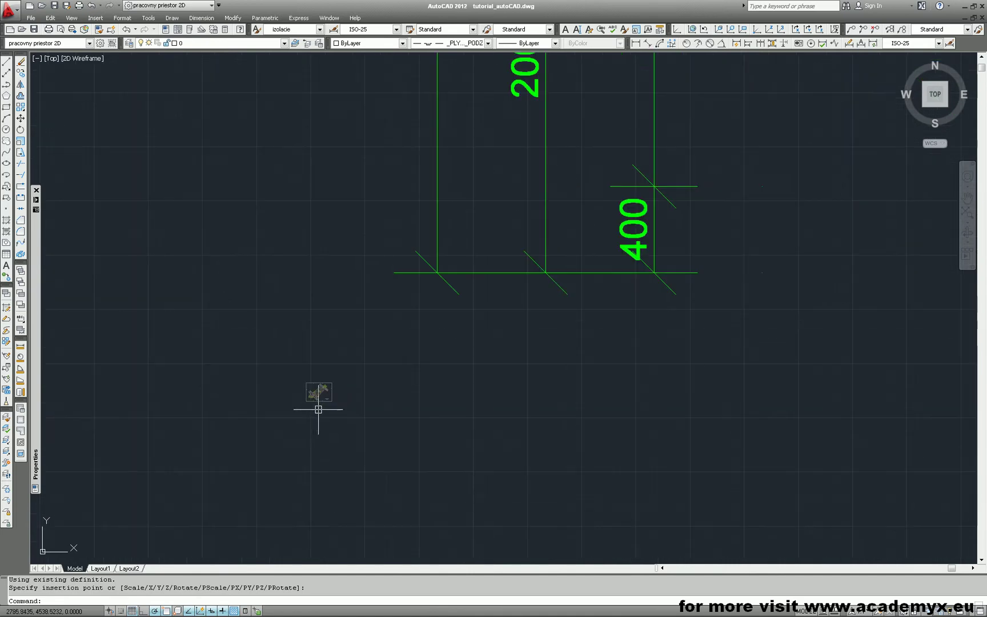
{"action": "scroll", "coordinate": [308, 407], "scroll_direction": "down", "scroll_amount": 1}
{"action": "scroll", "coordinate": [317, 407], "scroll_direction": "up", "scroll_amount": 5}
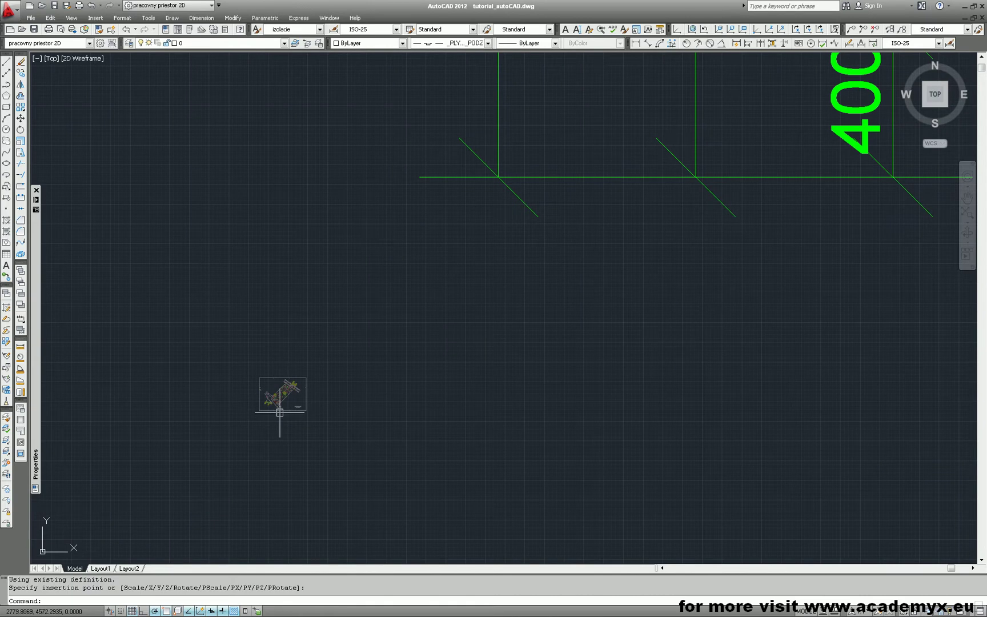
Scale the survey xref by a factor of 1000 from its corner
{"action": "left_click", "coordinate": [21, 141]}
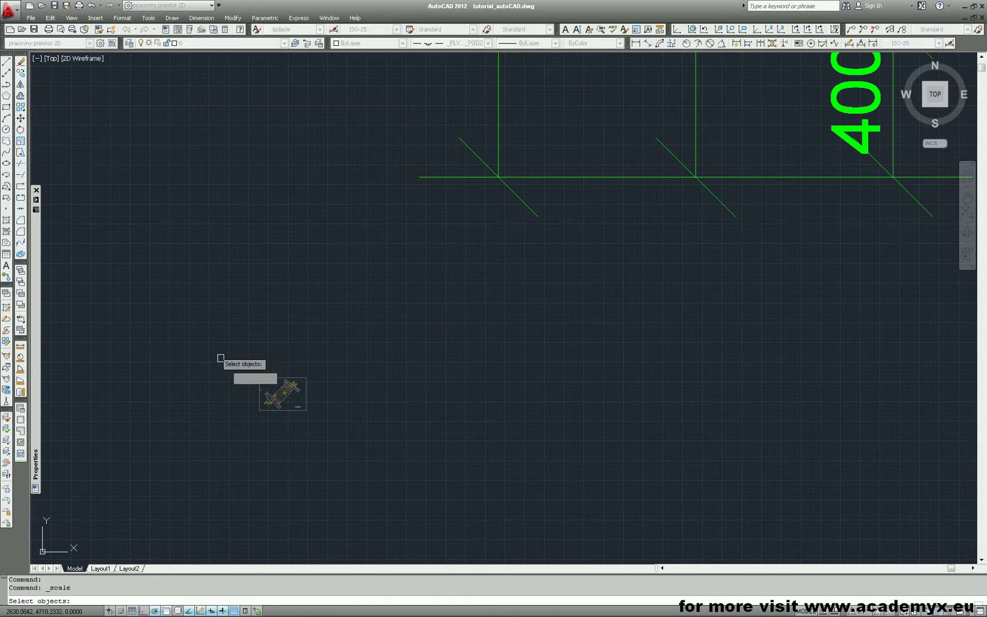
{"action": "left_click", "coordinate": [278, 397]}
{"action": "key", "text": "Return"}
{"action": "left_click", "coordinate": [260, 411]}
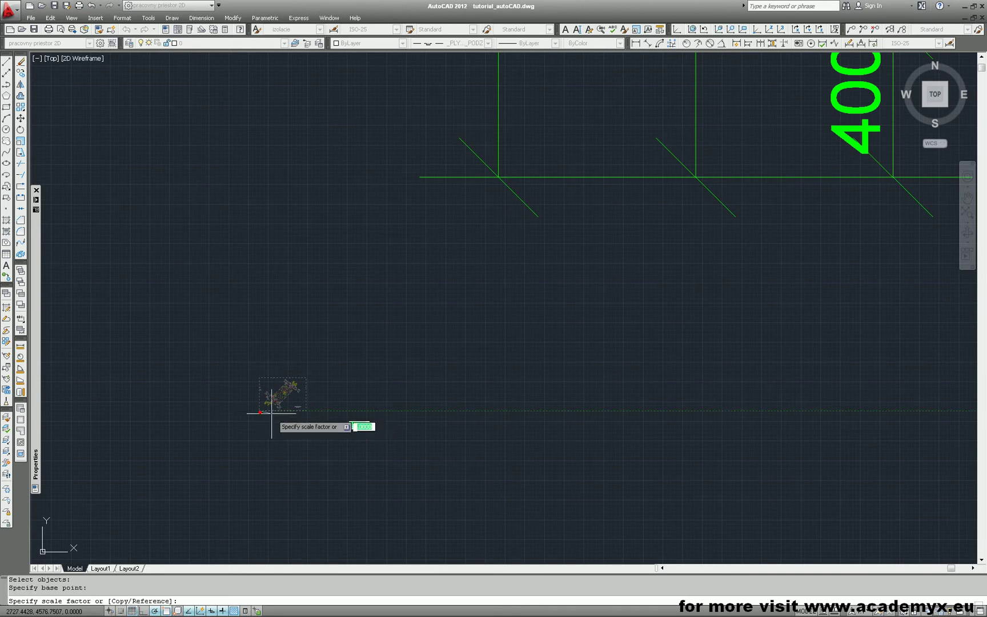
{"action": "left_click", "coordinate": [311, 441]}
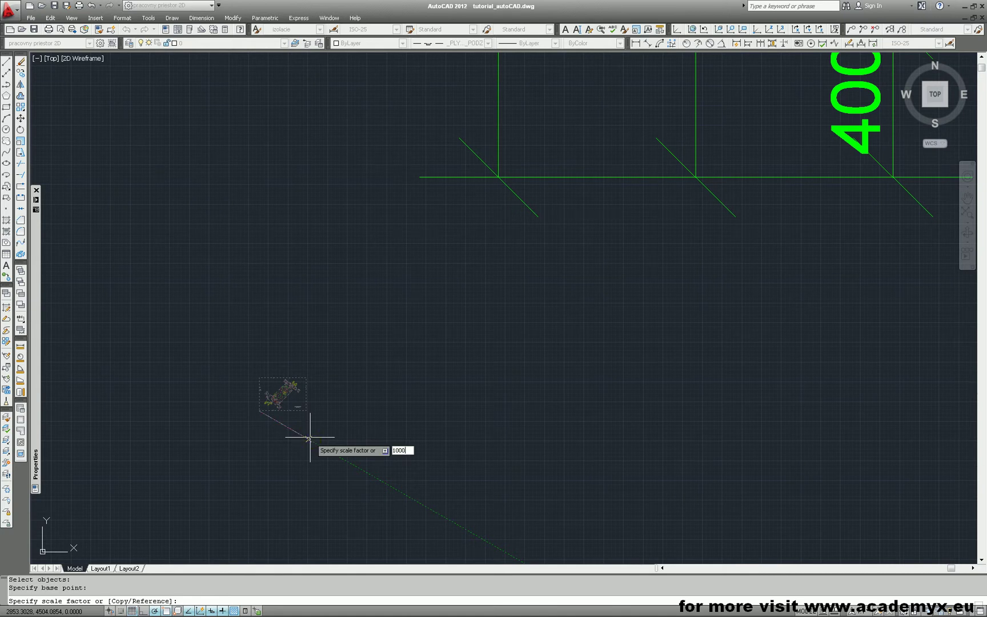
{"action": "key", "text": "Return"}
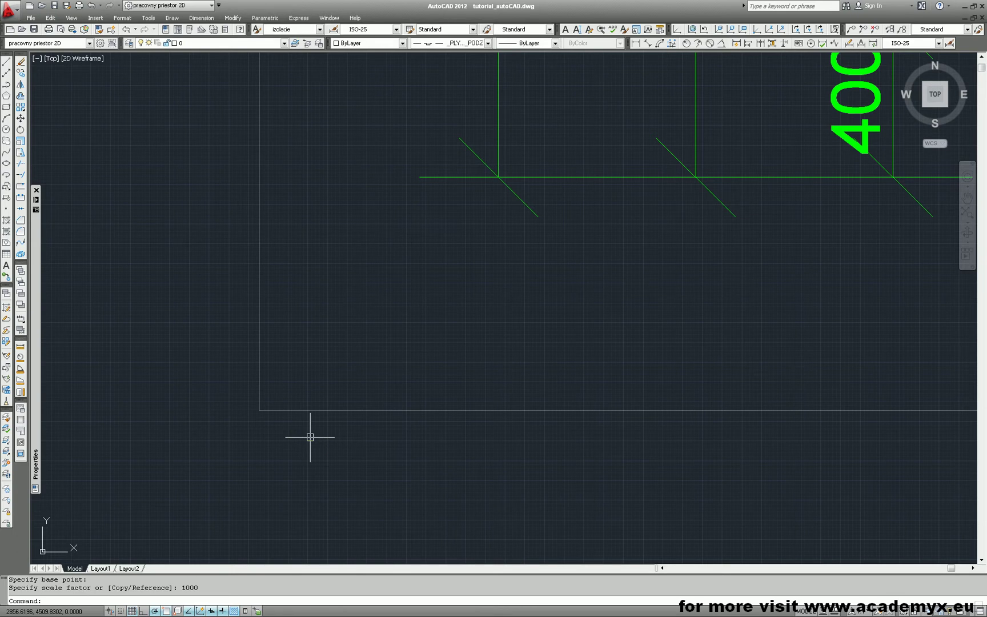
{"action": "scroll", "coordinate": [310, 437], "scroll_direction": "down", "scroll_amount": 10}
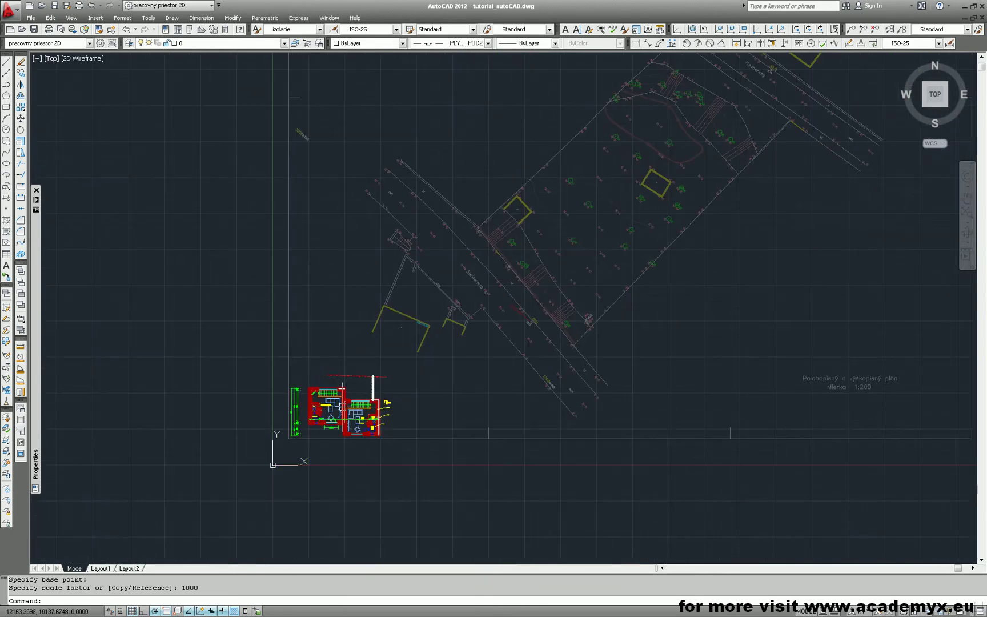
{"action": "scroll", "coordinate": [594, 343], "scroll_direction": "down", "scroll_amount": 4}
{"action": "scroll", "coordinate": [529, 249], "scroll_direction": "up", "scroll_amount": 2}
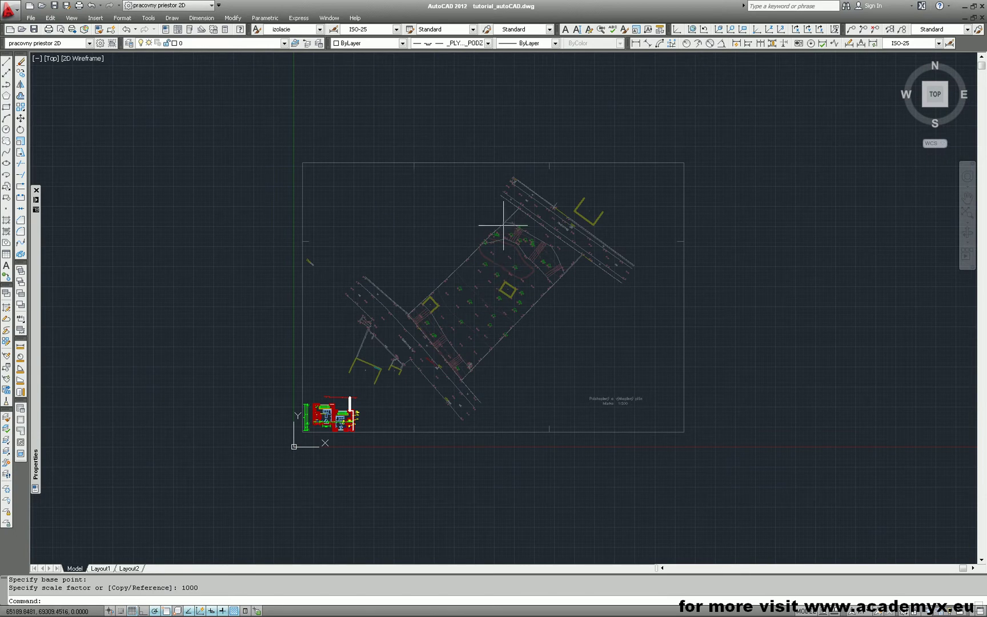
Delete the scaled survey xref and choose polohopips_vyskopis as a DWG Reference again
{"action": "left_click", "coordinate": [494, 162]}
{"action": "key", "text": "Delete"}
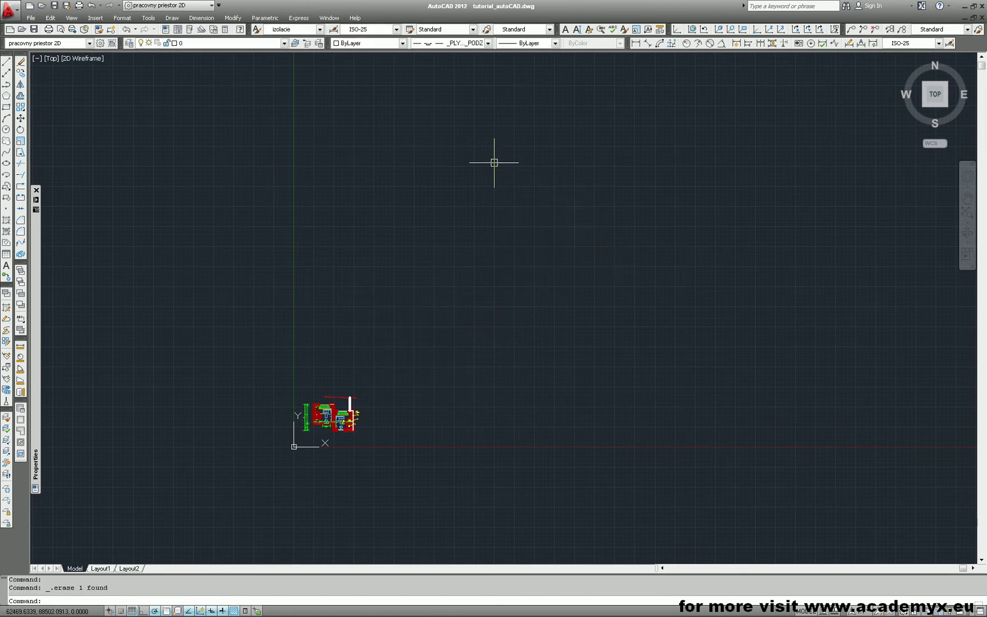
{"action": "left_click", "coordinate": [96, 17]}
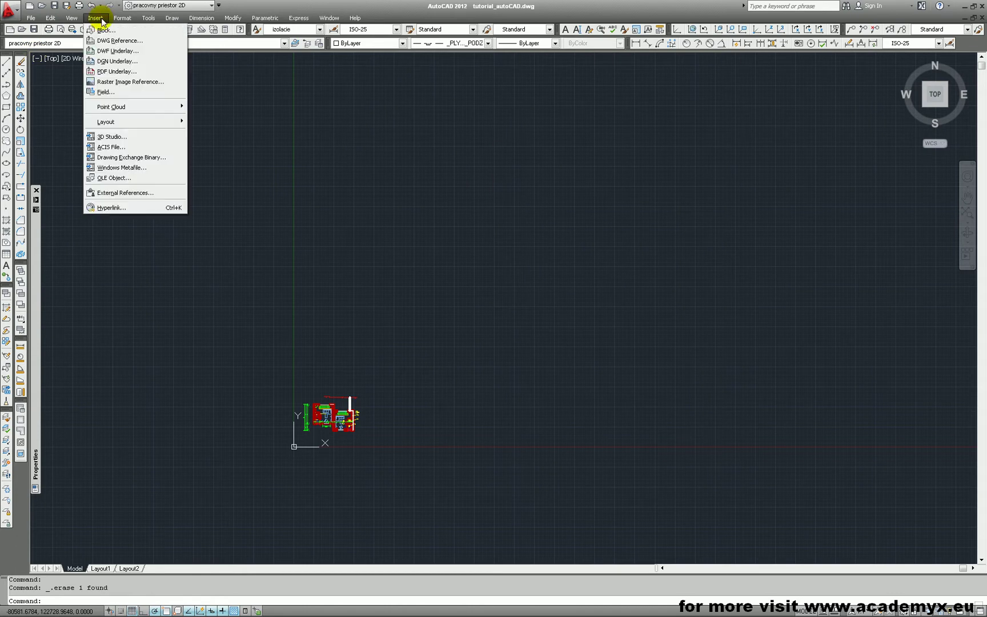
{"action": "left_click", "coordinate": [112, 41]}
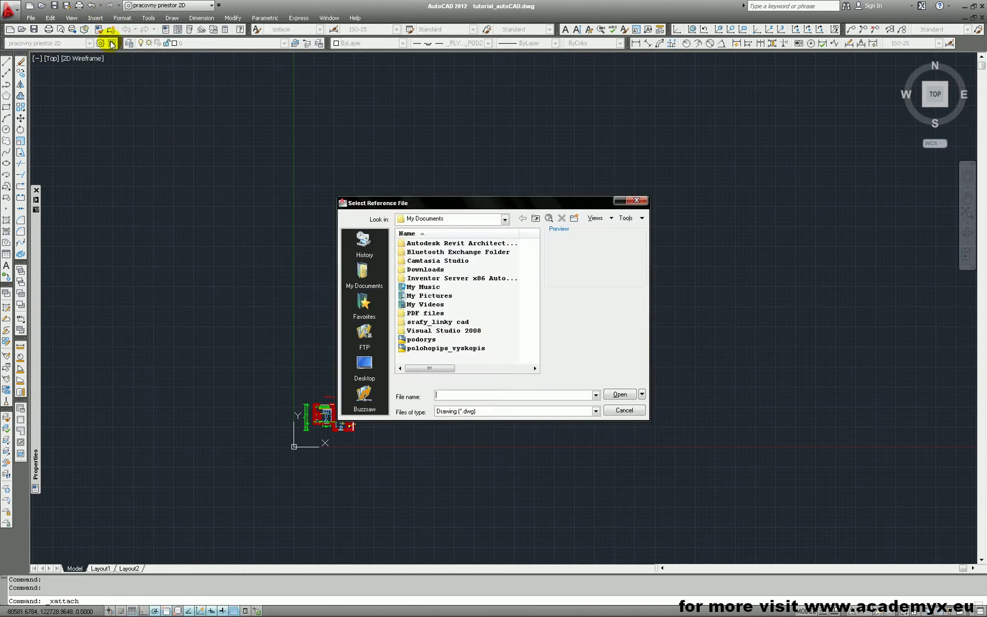
{"action": "left_click", "coordinate": [461, 348]}
{"action": "left_click", "coordinate": [619, 394]}
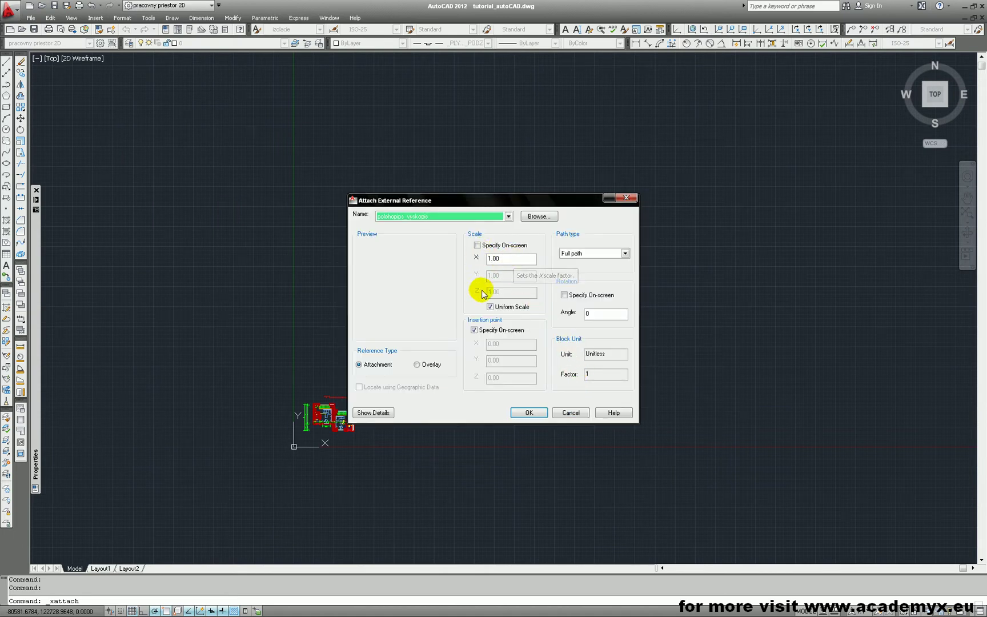
Set a uniform 1000 scale for the reference and confirm the attachment
{"action": "left_click", "coordinate": [490, 307]}
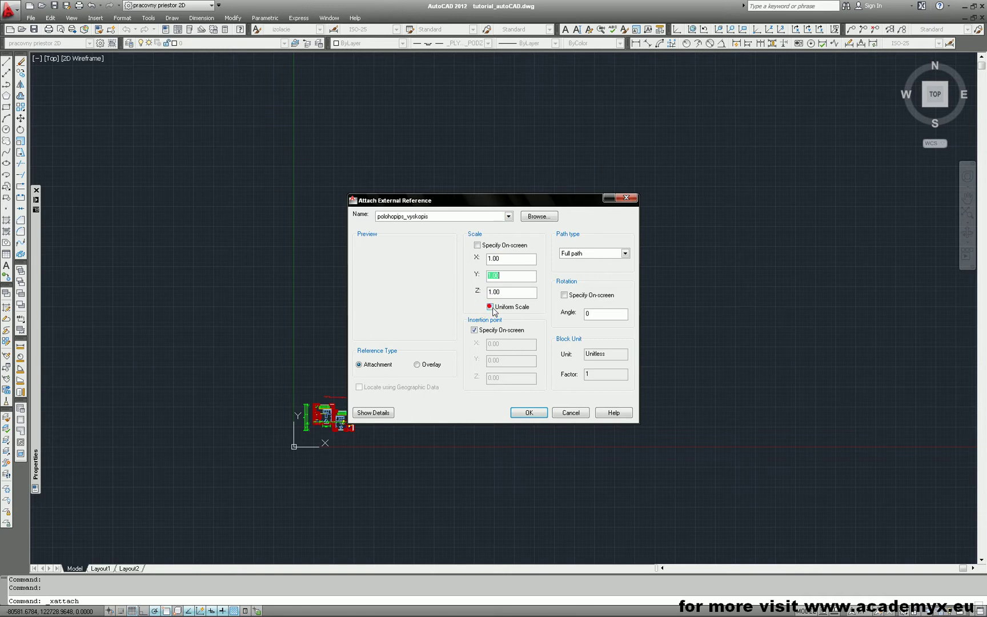
{"action": "left_click", "coordinate": [490, 307]}
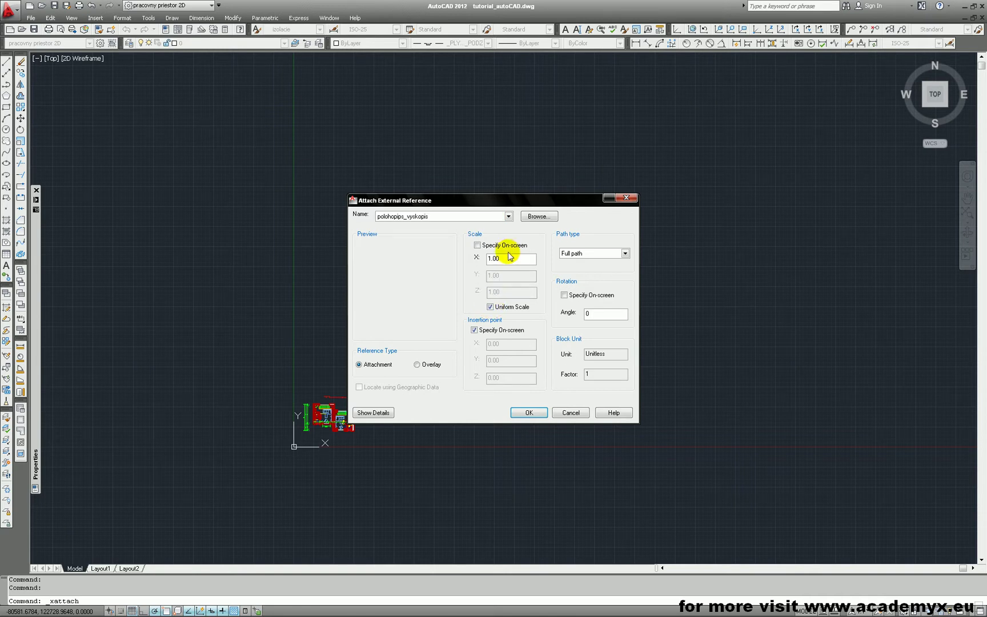
{"action": "left_click_drag", "start_coordinate": [505, 259], "coordinate": [479, 264]}
{"action": "type", "text": "100"}
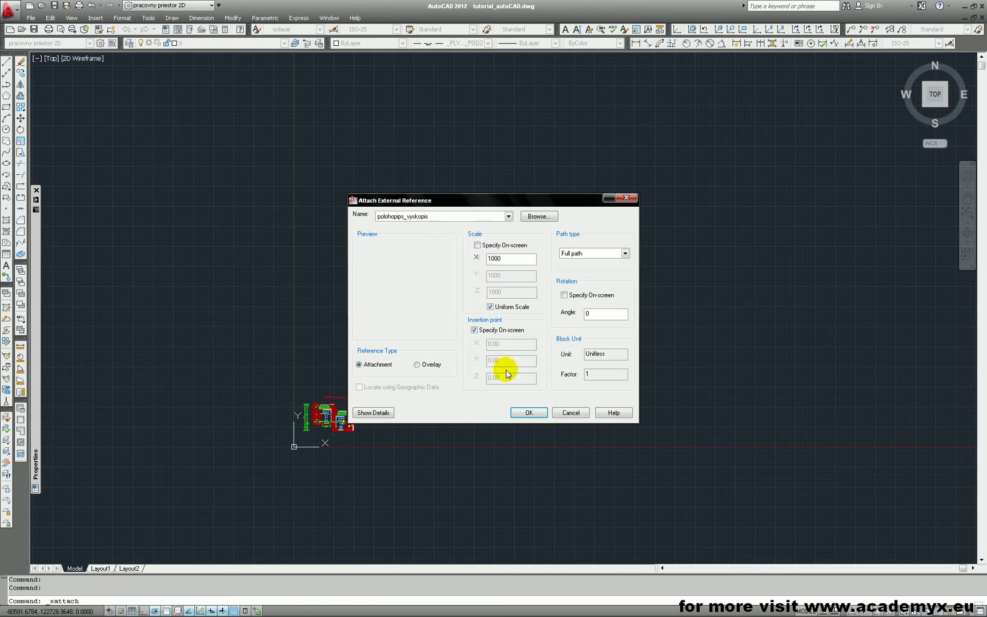
{"action": "left_click", "coordinate": [490, 307]}
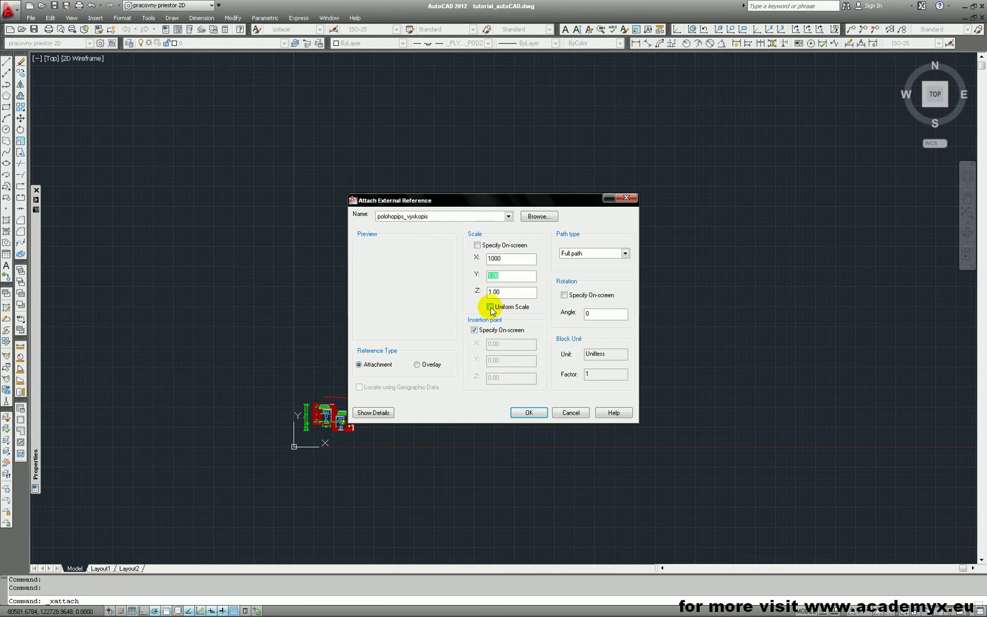
{"action": "left_click", "coordinate": [491, 307]}
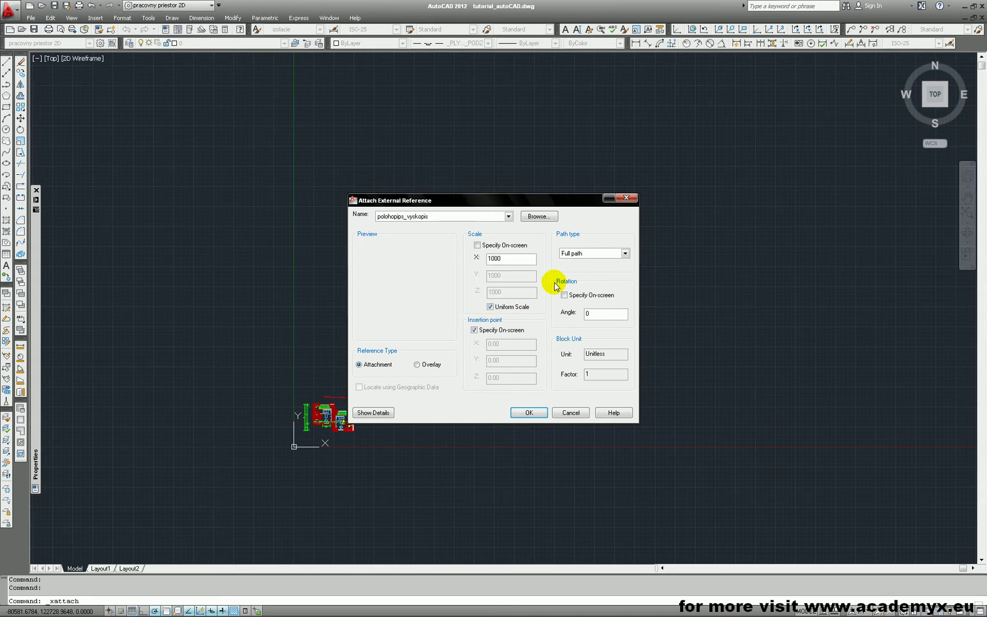
{"action": "left_click", "coordinate": [530, 413]}
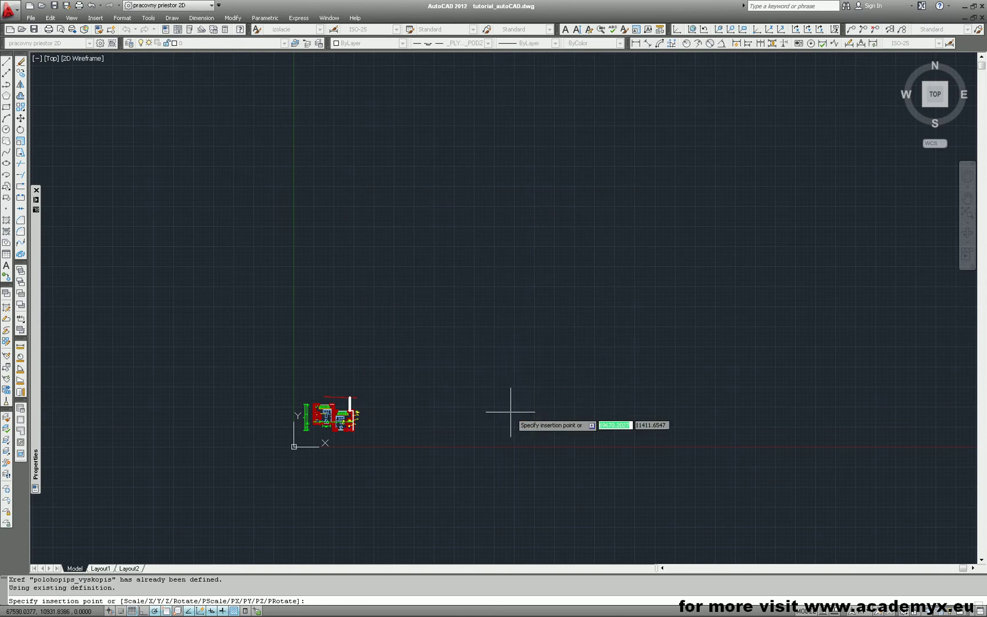
Insert the 1000-scale survey reference at the plan's origin corner and zoom out
{"action": "left_click", "coordinate": [294, 447]}
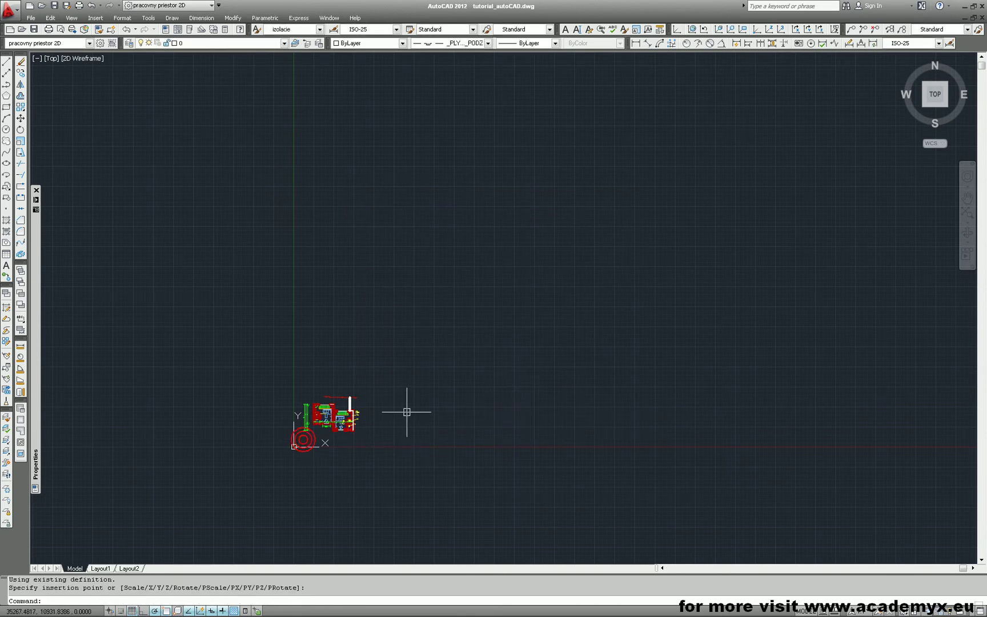
{"action": "scroll", "coordinate": [400, 401], "scroll_direction": "up", "scroll_amount": 3}
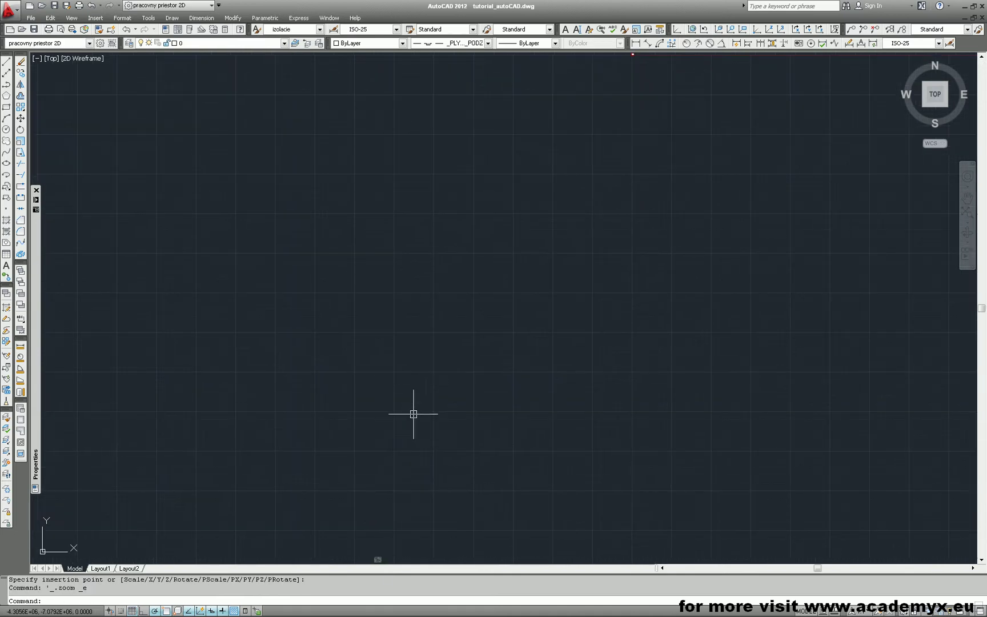
{"action": "middle_click", "coordinate": [408, 460]}
{"action": "middle_click", "coordinate": [407, 460]}
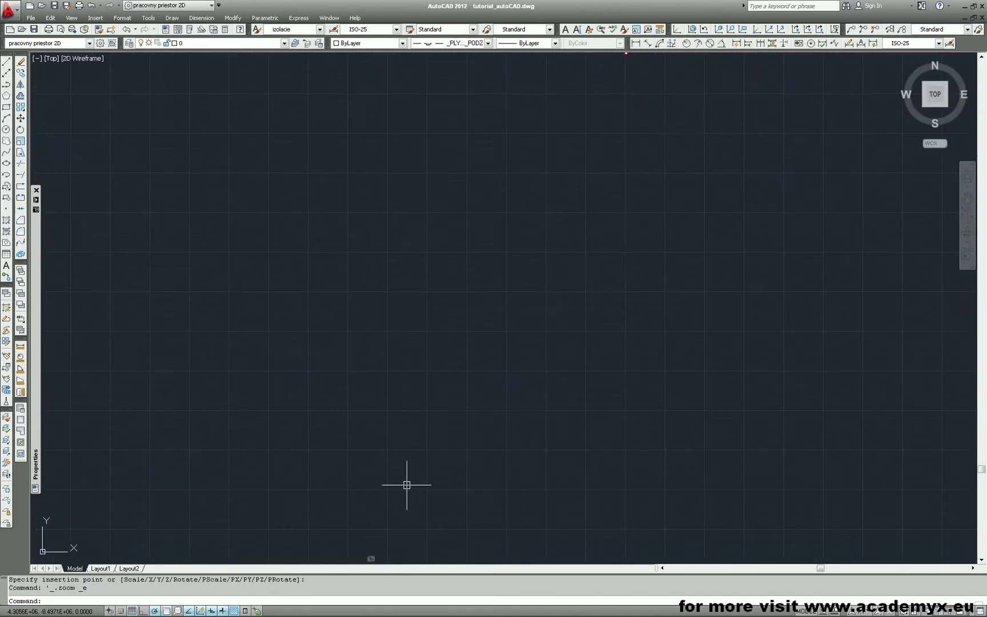
{"action": "scroll", "coordinate": [384, 452], "scroll_direction": "up", "scroll_amount": 3}
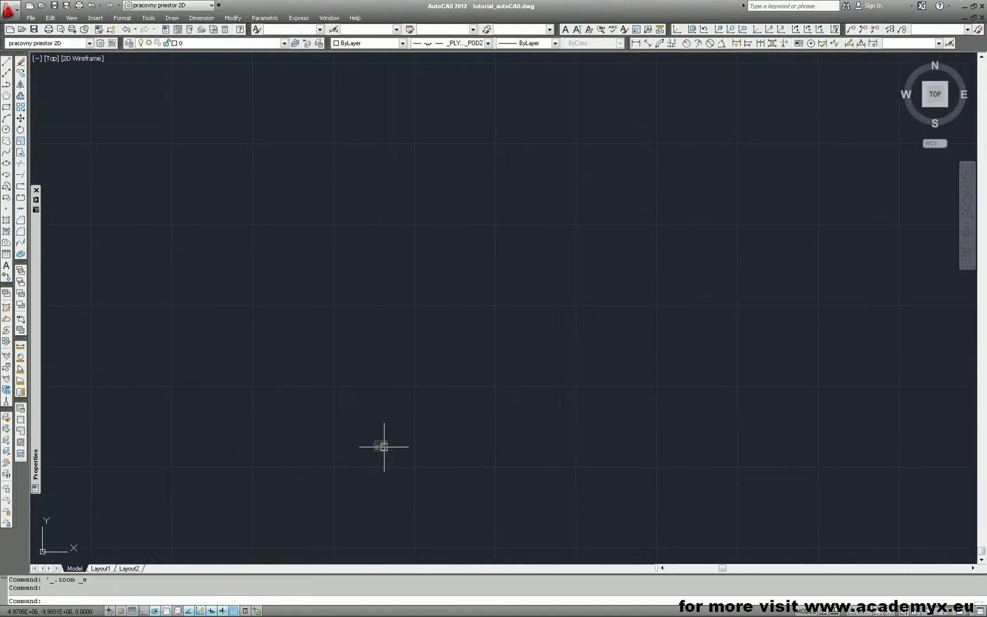
Move the survey reference closer to the house plan
{"action": "type", "text": "m"}
{"action": "key", "text": "Return"}
{"action": "left_click", "coordinate": [391, 496]}
{"action": "scroll", "coordinate": [458, 434], "scroll_direction": "down", "scroll_amount": 10}
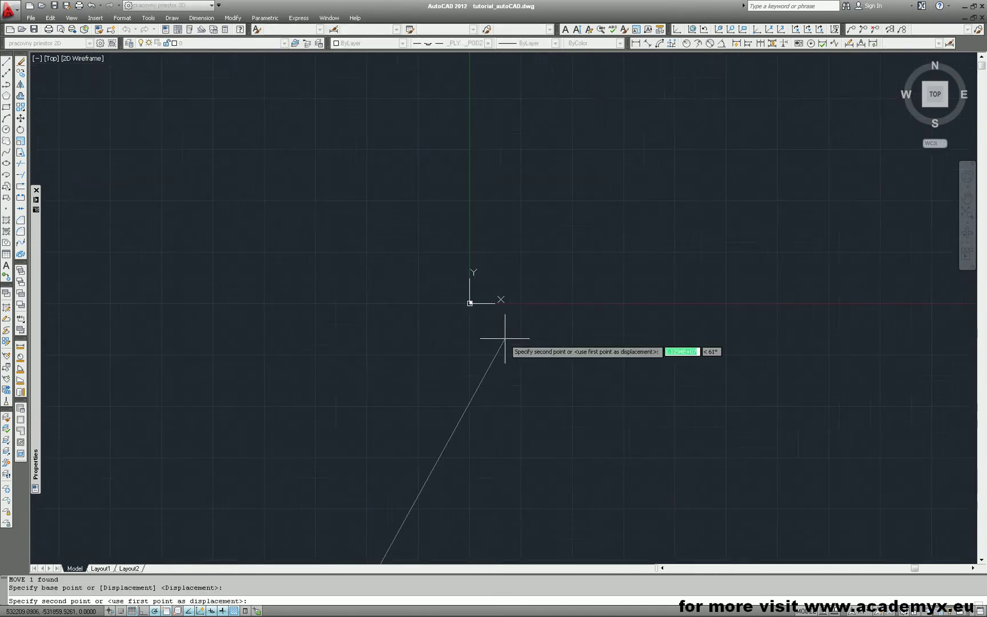
{"action": "scroll", "coordinate": [477, 307], "scroll_direction": "up", "scroll_amount": 10}
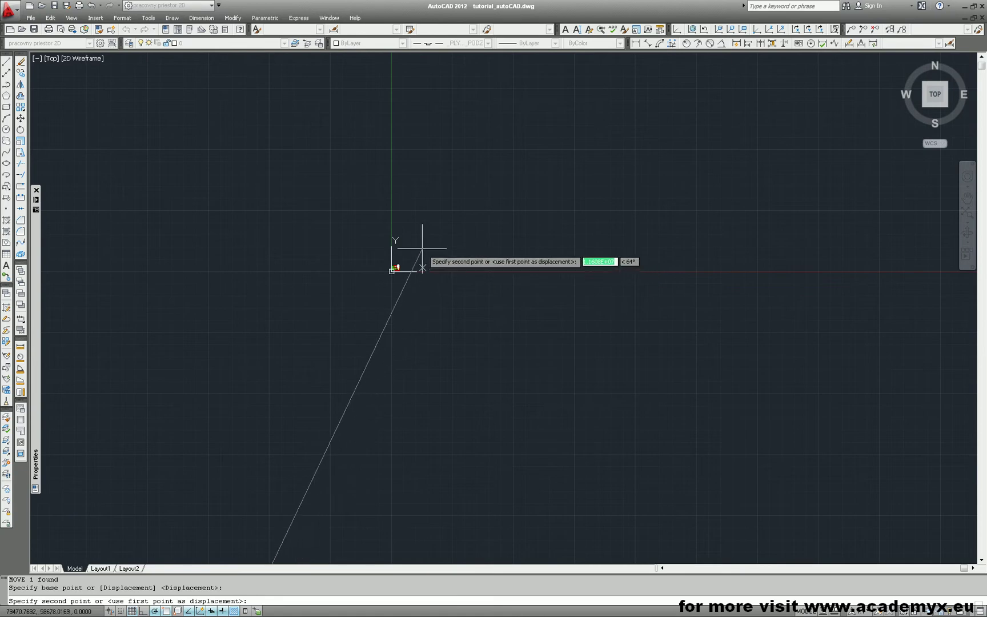
{"action": "left_click", "coordinate": [399, 257]}
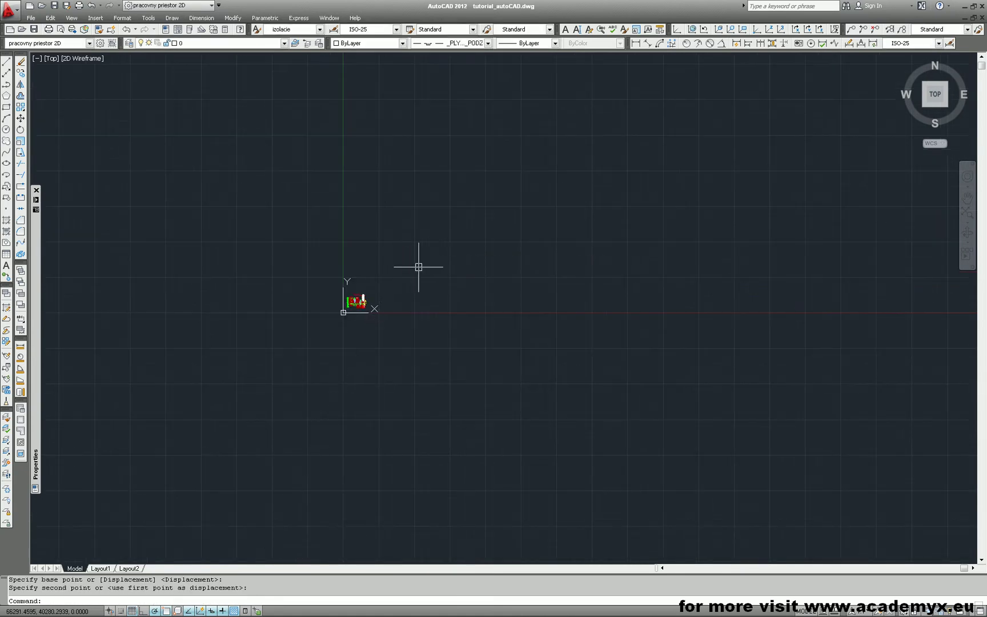
{"action": "scroll", "coordinate": [481, 324], "scroll_direction": "down", "scroll_amount": 4}
Window-select the survey, move it next to the origin and turn Ortho off
{"action": "left_click", "coordinate": [425, 174]}
{"action": "left_click", "coordinate": [414, 157]}
{"action": "type", "text": "m"}
{"action": "key", "text": "Return"}
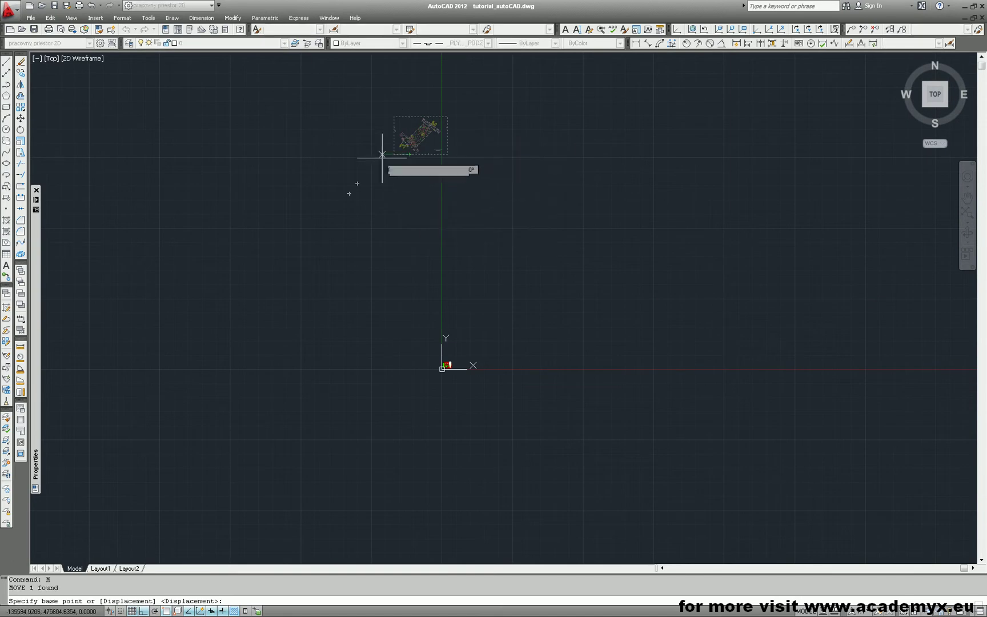
{"action": "left_click", "coordinate": [390, 158]}
{"action": "scroll", "coordinate": [437, 361], "scroll_direction": "up", "scroll_amount": 4}
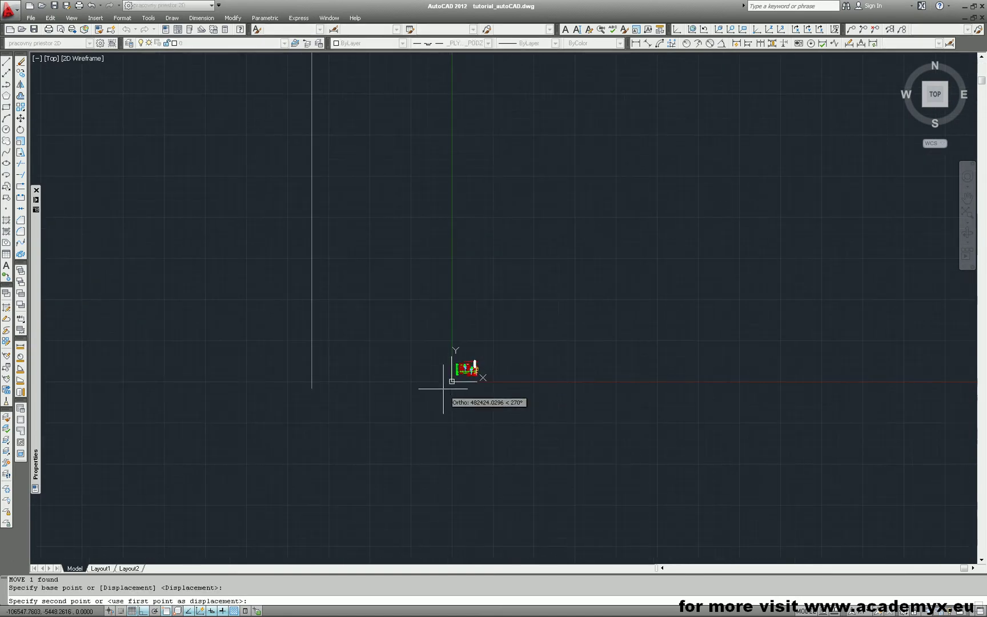
{"action": "left_click", "coordinate": [452, 381]}
{"action": "key", "text": "F8"}
{"action": "scroll", "coordinate": [465, 397], "scroll_direction": "up", "scroll_amount": 3}
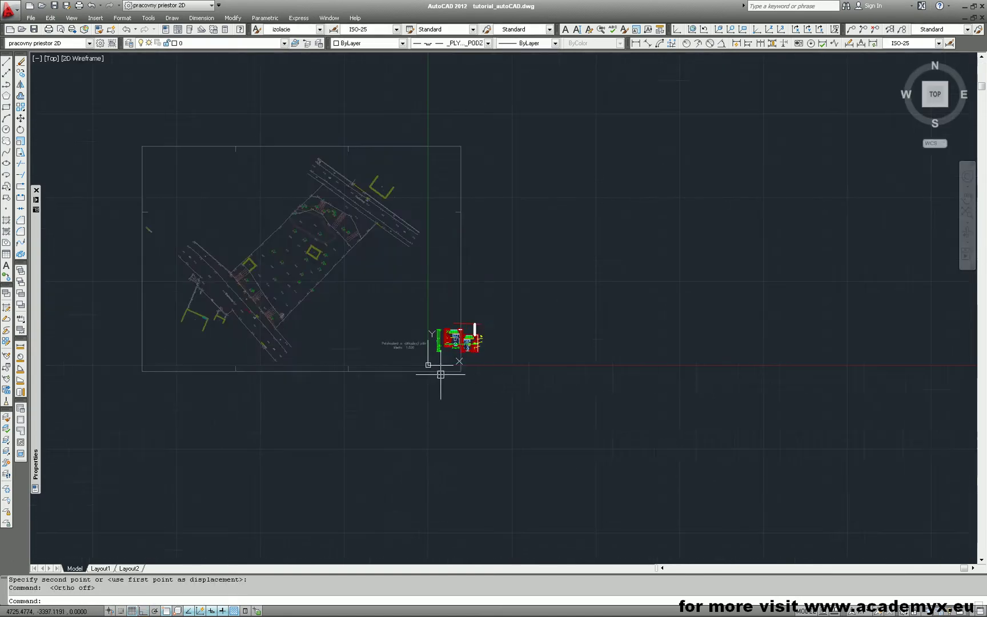
{"action": "scroll", "coordinate": [388, 382], "scroll_direction": "down", "scroll_amount": 2}
{"action": "middle_click_drag", "start_coordinate": [468, 390], "coordinate": [522, 409]}
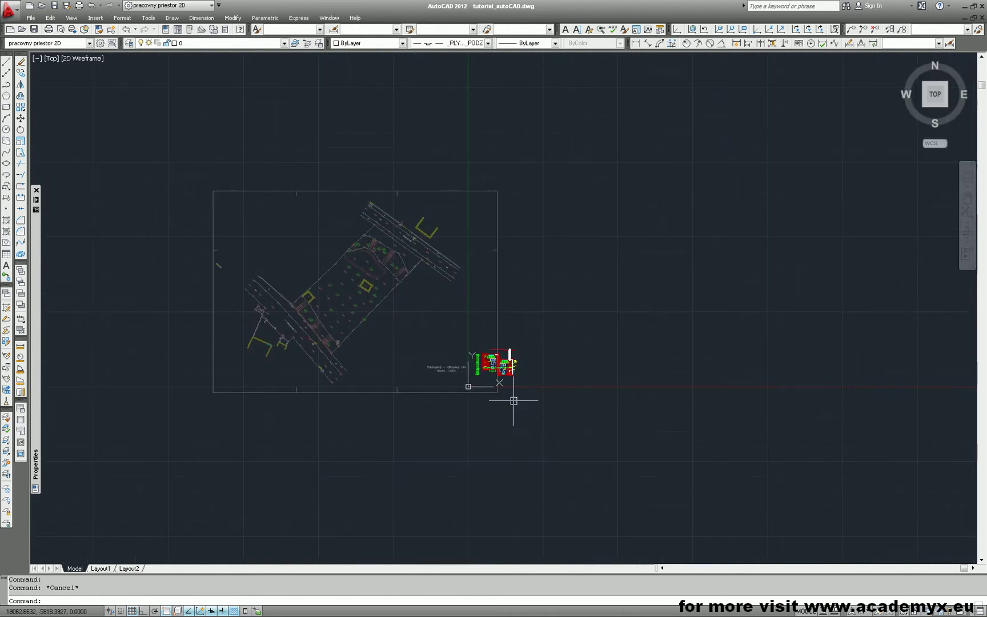
Move the survey by its top-left corner so it sits over the house plan
{"action": "double_click", "coordinate": [385, 304]}
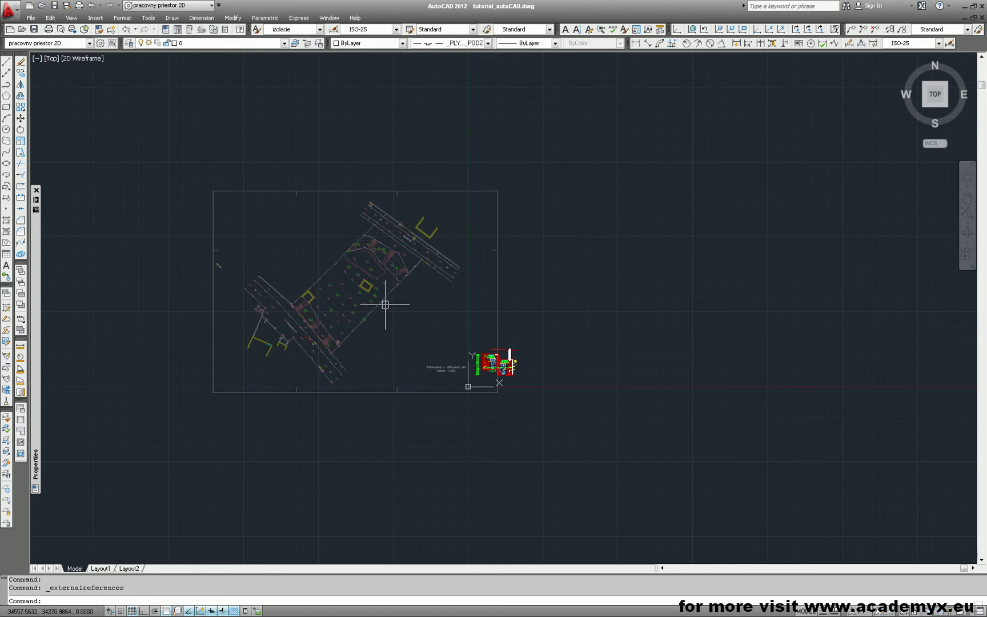
{"action": "left_click", "coordinate": [342, 256]}
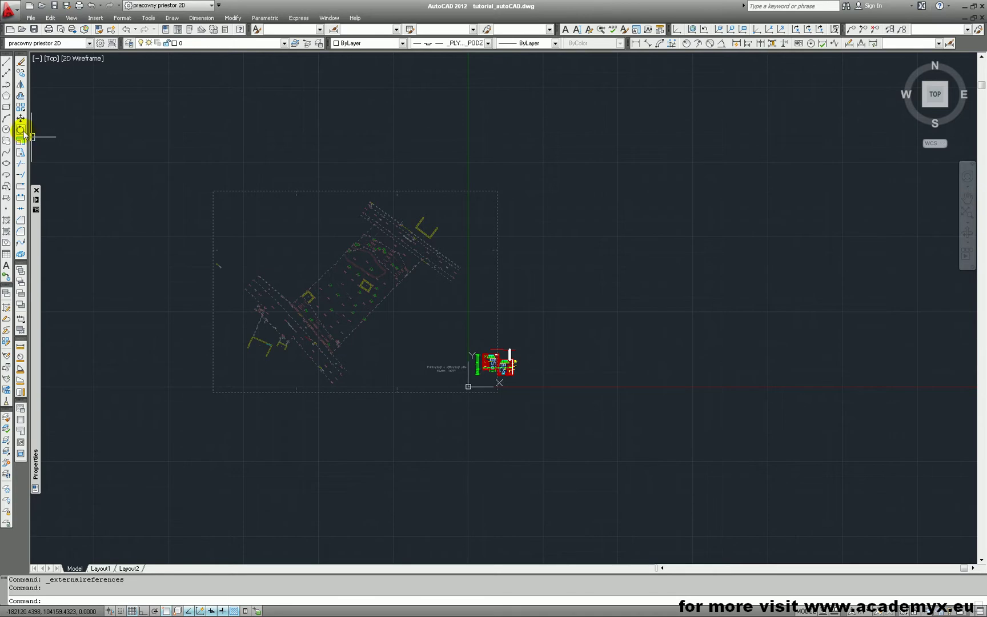
{"action": "left_click", "coordinate": [21, 119]}
{"action": "left_click", "coordinate": [212, 191]}
{"action": "left_click", "coordinate": [417, 171]}
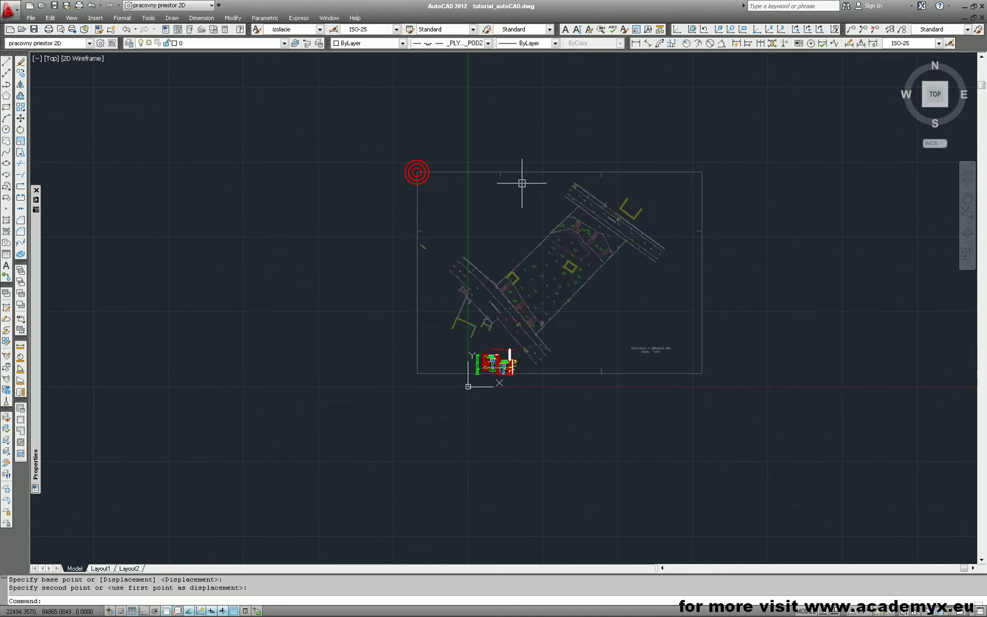
Rotate the survey reference about its lower-left corner to tilt it
{"action": "left_click", "coordinate": [21, 129]}
{"action": "left_click", "coordinate": [494, 363]}
{"action": "key", "text": "Return"}
{"action": "left_click", "coordinate": [469, 387]}
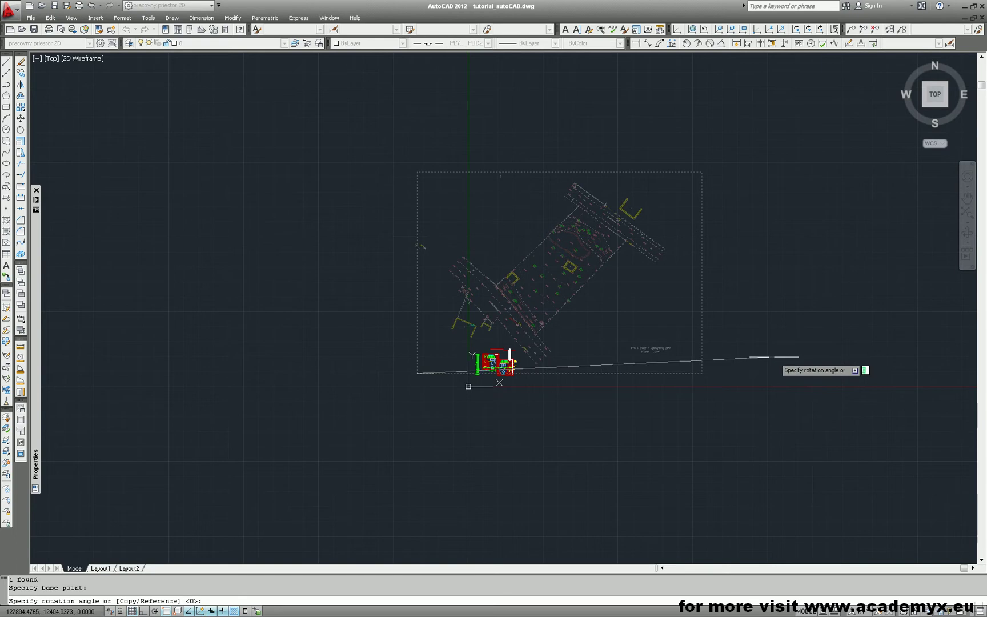
{"action": "left_click", "coordinate": [758, 338]}
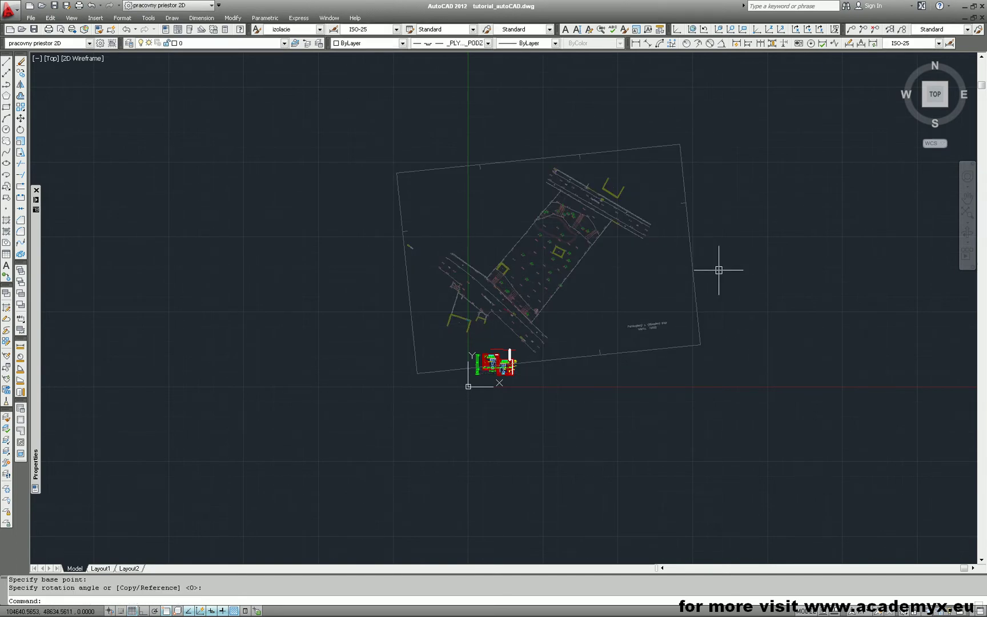
{"action": "scroll", "coordinate": [580, 246], "scroll_direction": "up", "scroll_amount": 3}
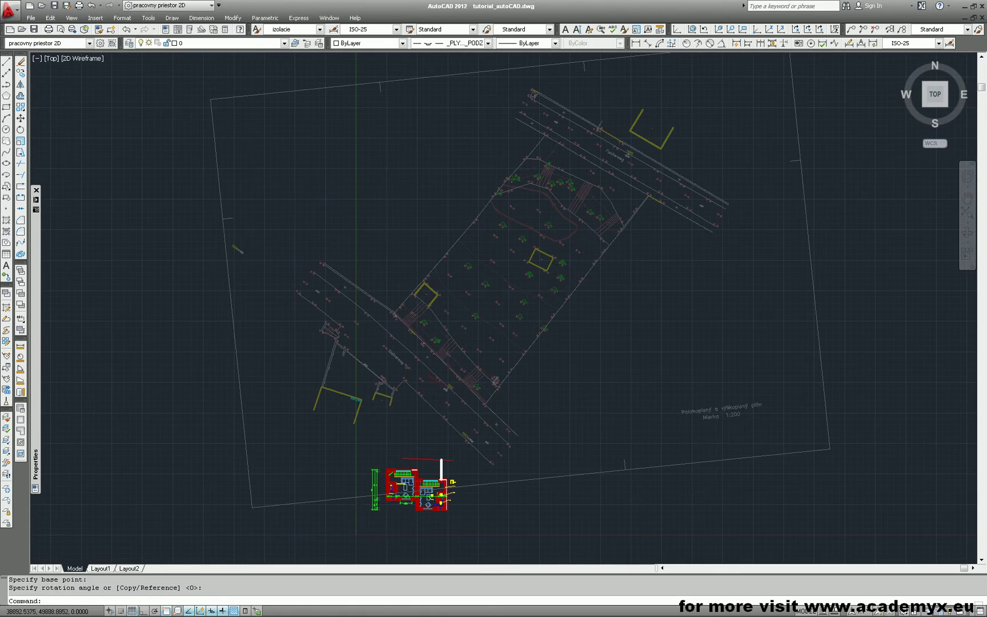
{"action": "scroll", "coordinate": [546, 288], "scroll_direction": "down", "scroll_amount": 2}
{"action": "mouse_move", "coordinate": [525, 153]}
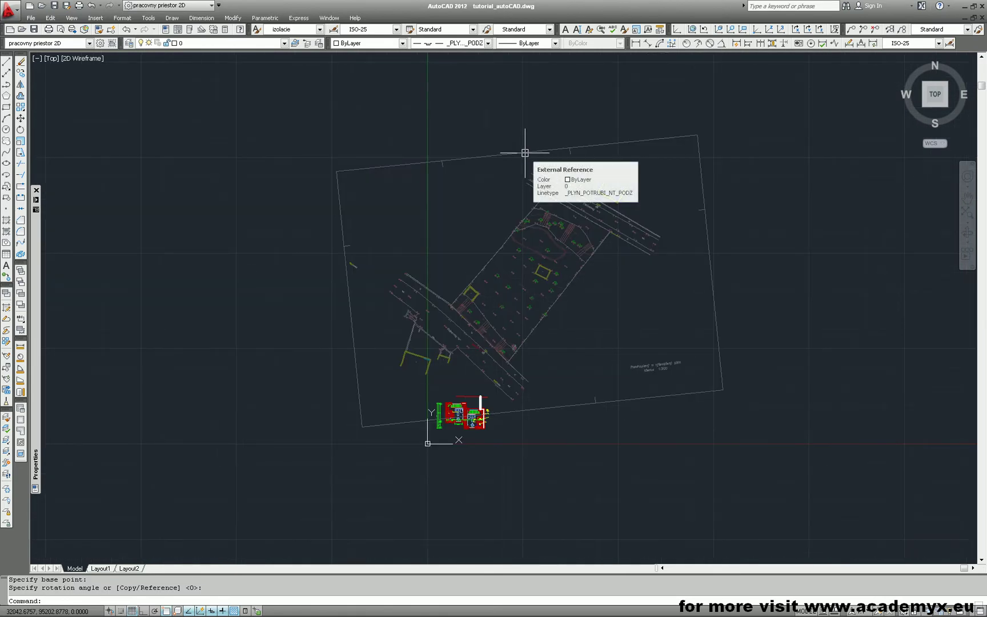
Open the survey xref for in-place Reference Edit and zoom in on the parcel
{"action": "double_click", "coordinate": [525, 153]}
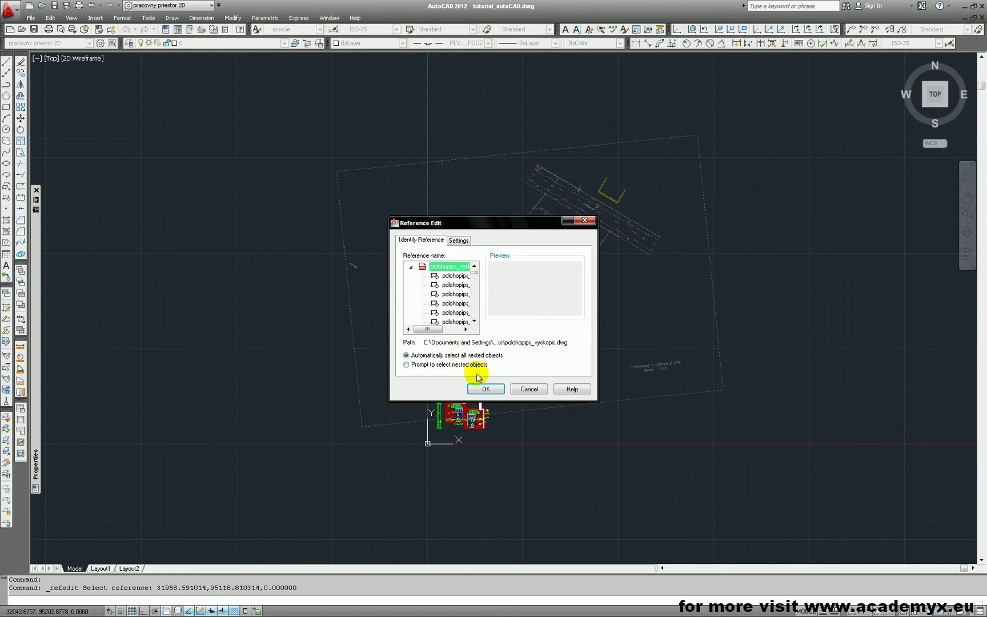
{"action": "left_click", "coordinate": [486, 390]}
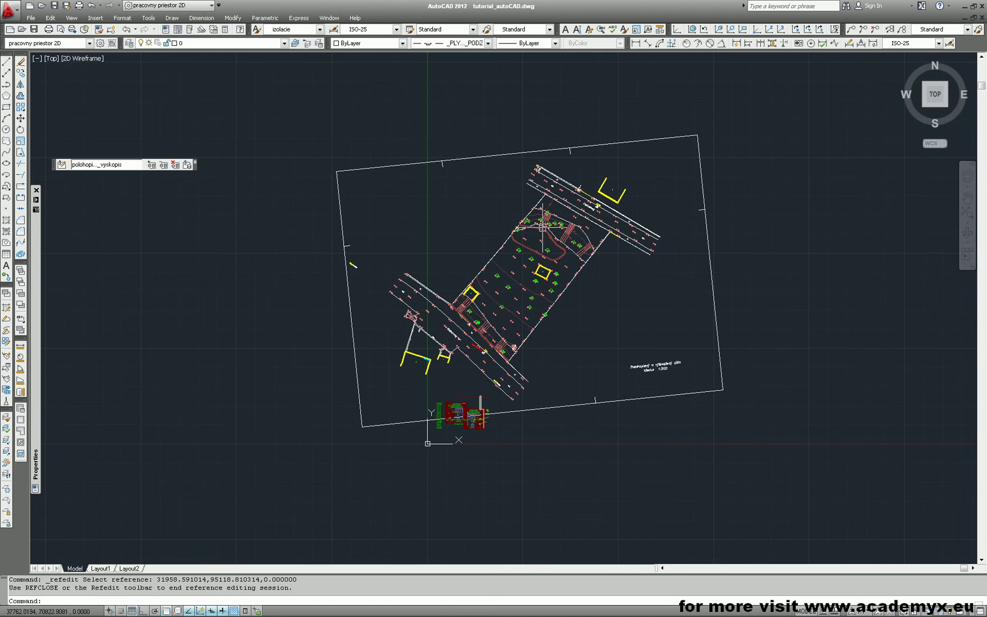
{"action": "scroll", "coordinate": [533, 266], "scroll_direction": "up", "scroll_amount": 6}
{"action": "left_click", "coordinate": [506, 265]}
Inspect the 95.4 elevation label, parcel boundary and dashed step line by selecting them
{"action": "left_click", "coordinate": [489, 269]}
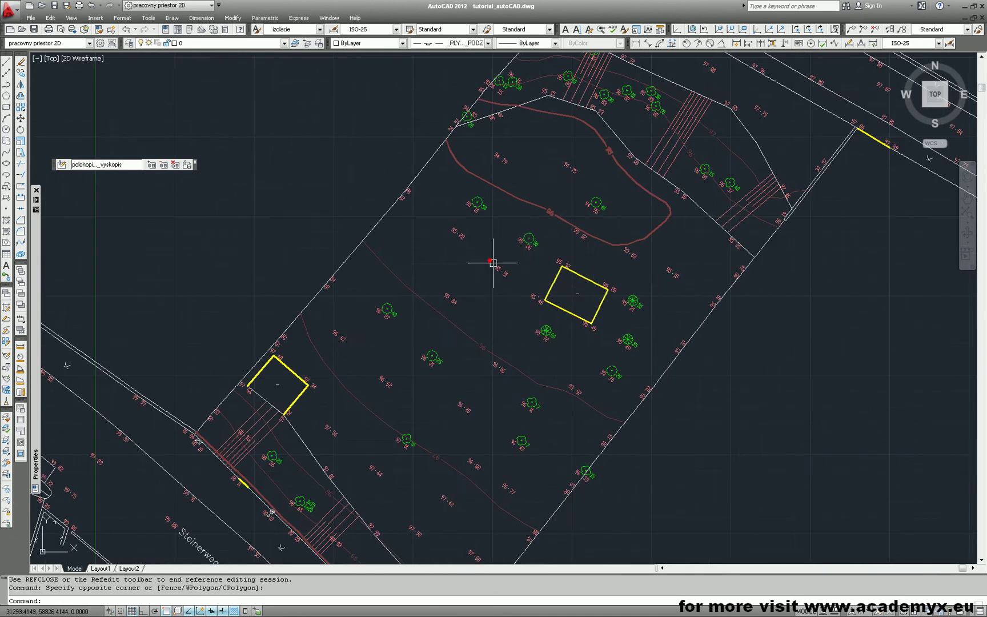
{"action": "key", "text": "Escape"}
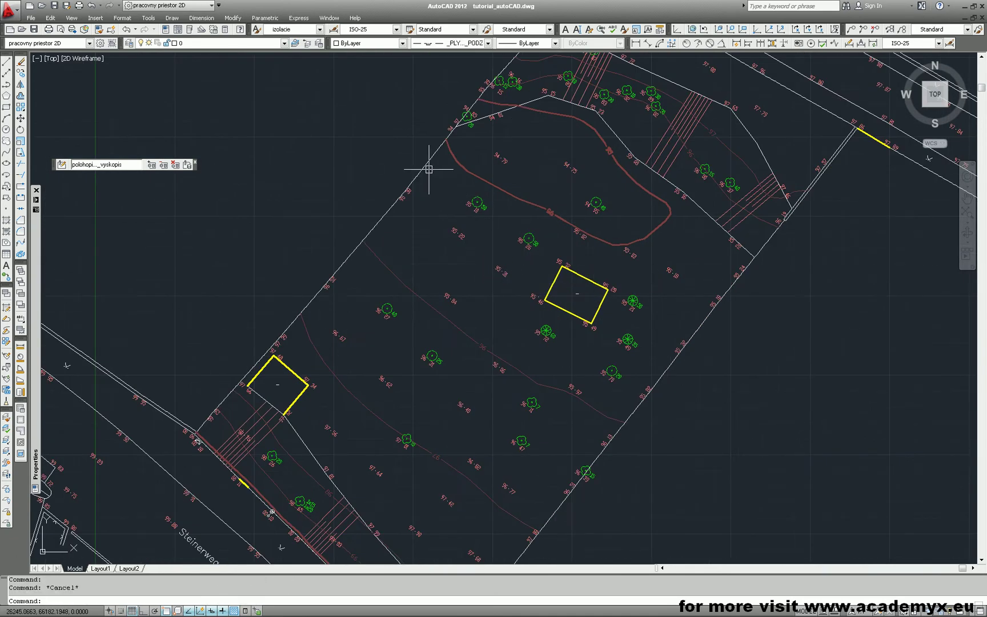
{"action": "left_click", "coordinate": [429, 161]}
{"action": "scroll", "coordinate": [457, 228], "scroll_direction": "down", "scroll_amount": 3}
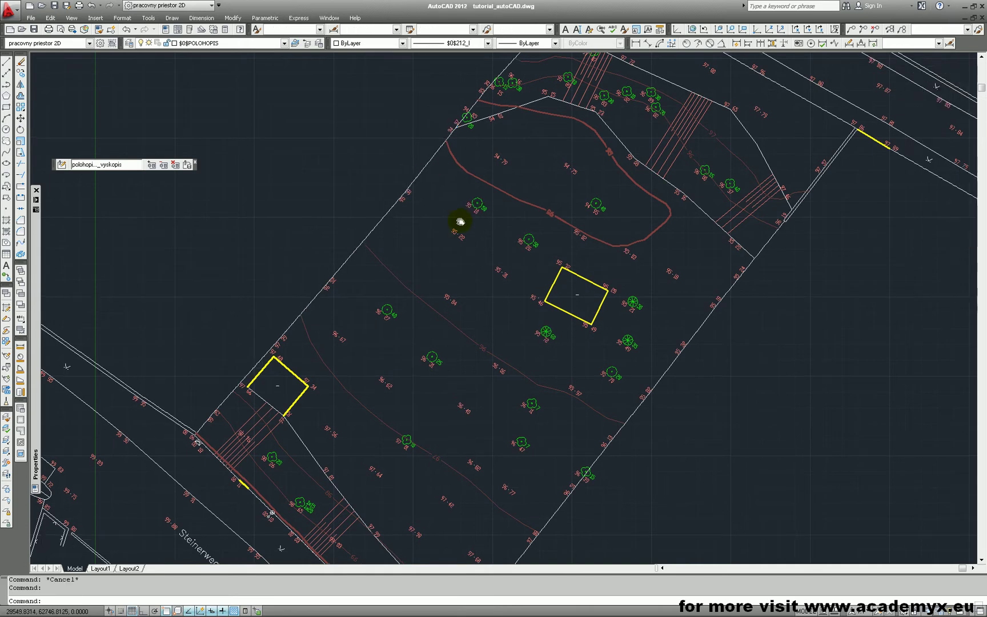
{"action": "scroll", "coordinate": [604, 197], "scroll_direction": "up", "scroll_amount": 3}
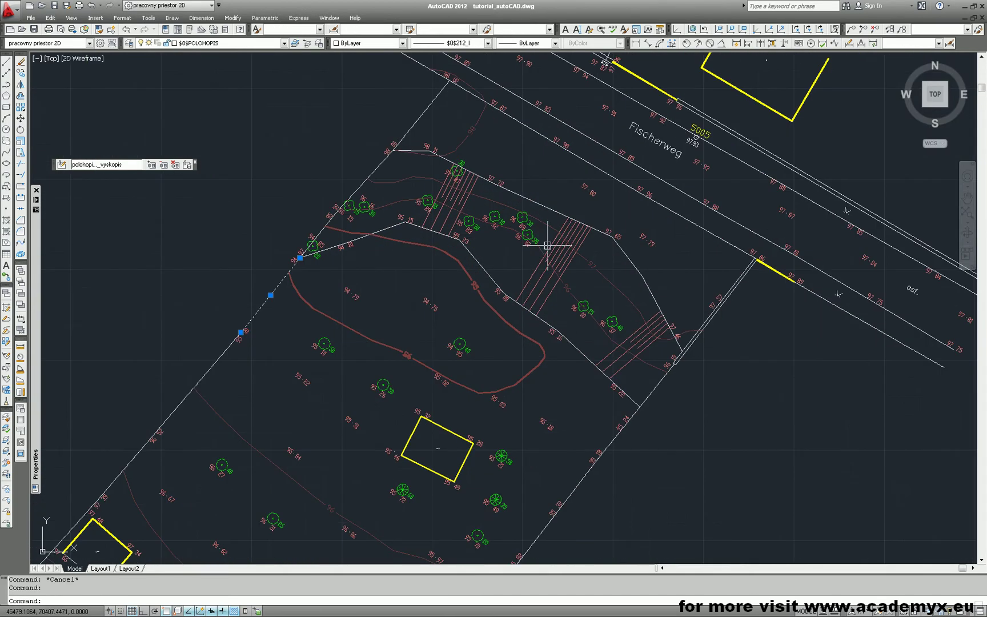
{"action": "left_click", "coordinate": [531, 269]}
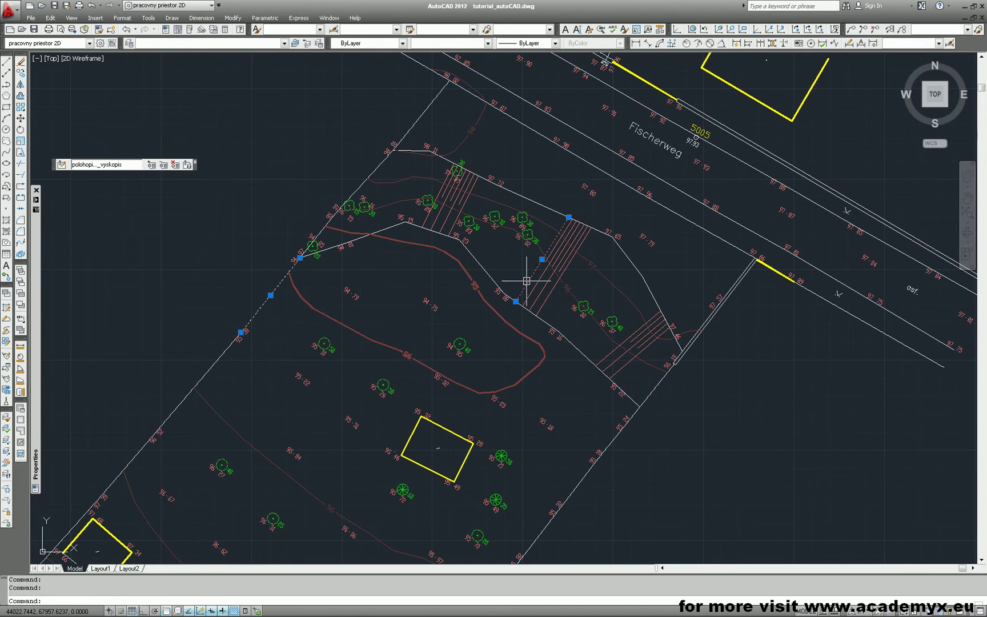
{"action": "key", "text": "Escape"}
Check the dashed step line and layer list, then undo the Layer Off and REFEDIT
{"action": "left_click", "coordinate": [443, 187]}
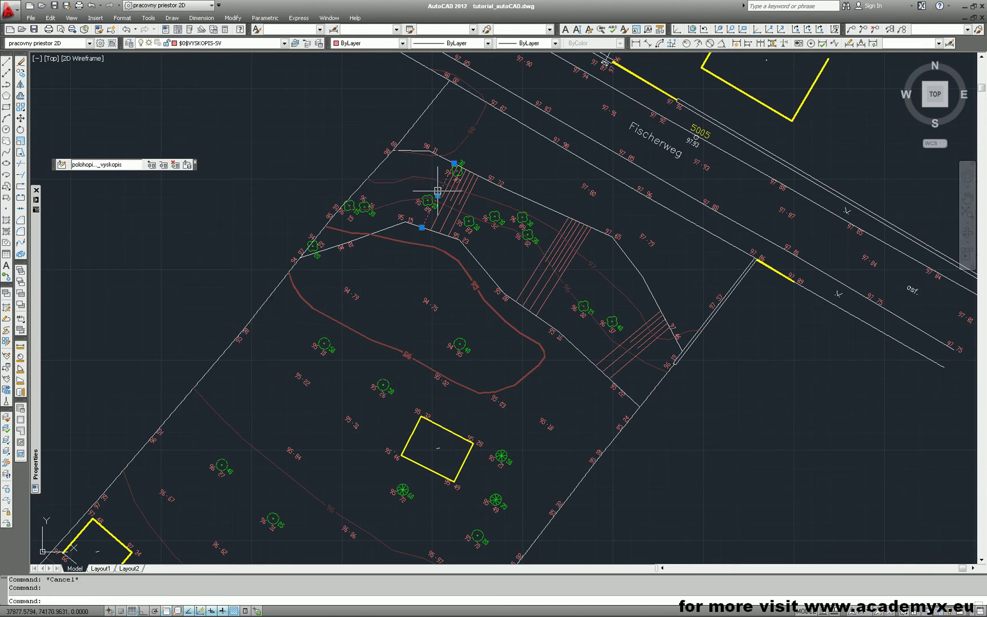
{"action": "mouse_move", "coordinate": [436, 191]}
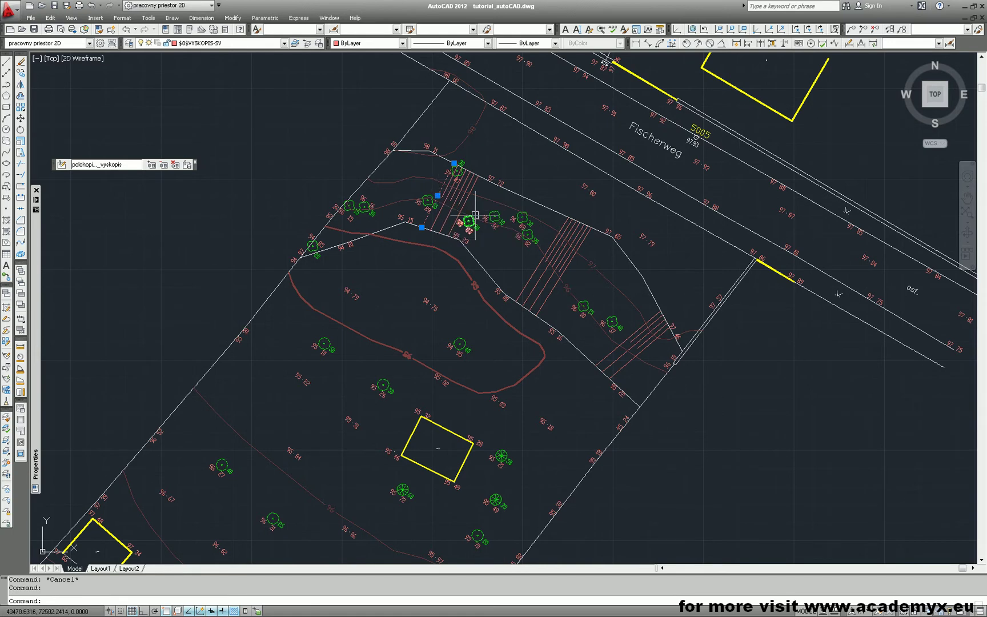
{"action": "key", "text": "Escape"}
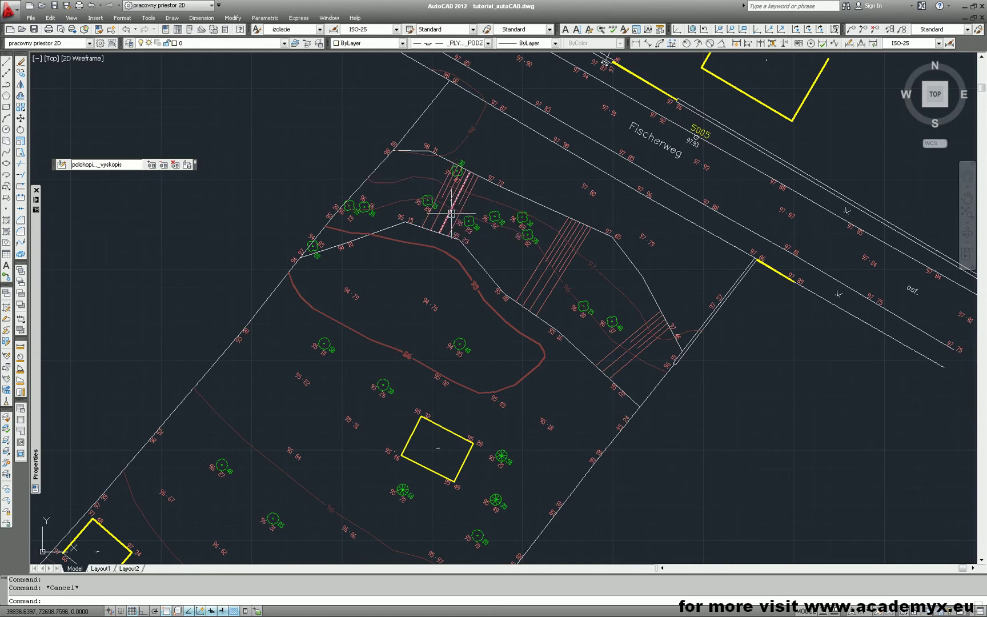
{"action": "left_click", "coordinate": [254, 43]}
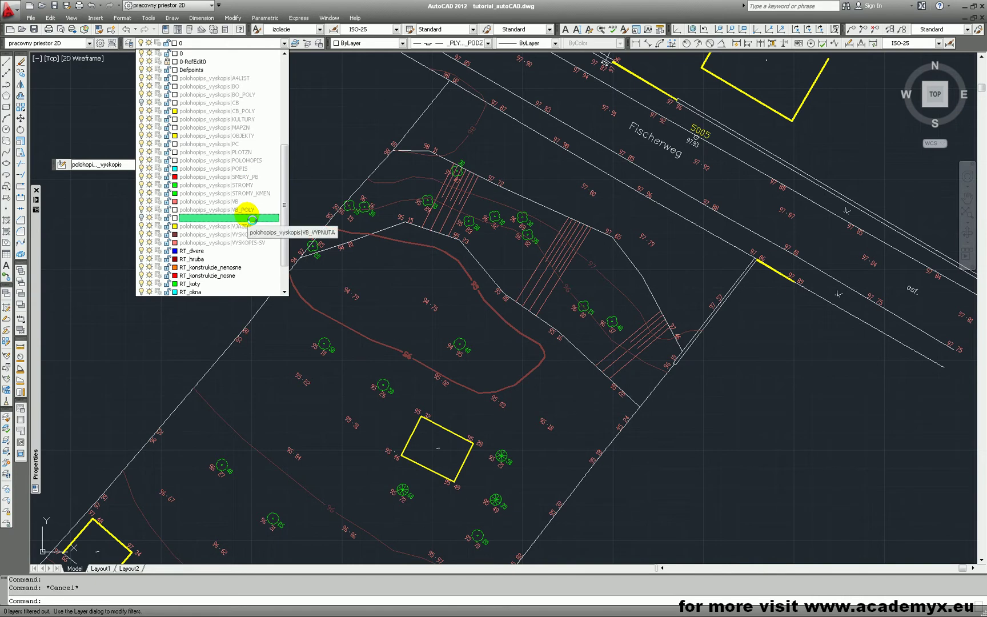
{"action": "key", "text": "ctrl+z"}
{"action": "key", "text": "ctrl+z"}
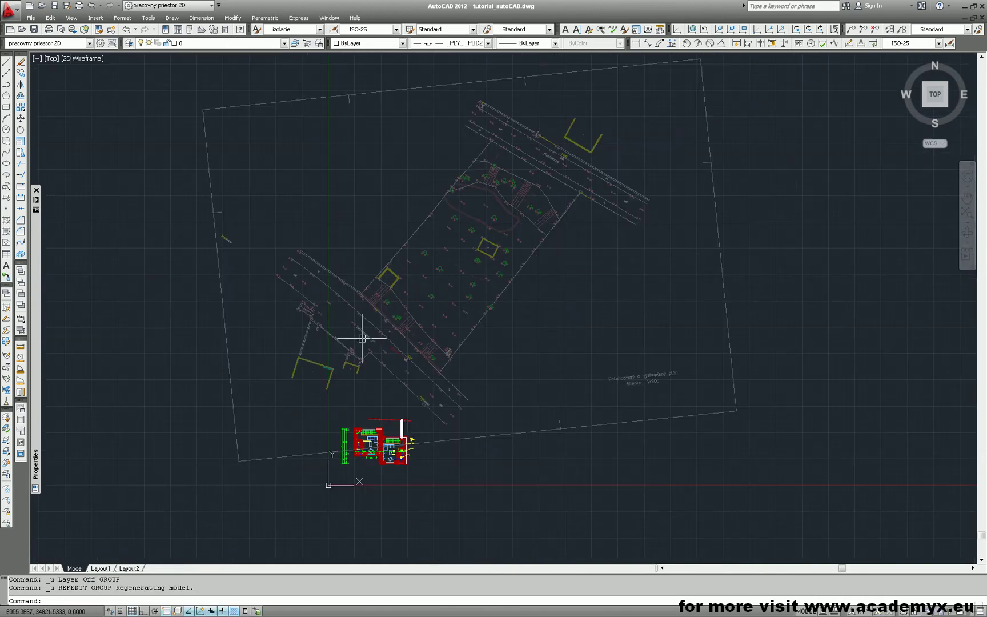
Reopen the survey xref in Reference Edit and zoom in on its elevation points and trees
{"action": "double_click", "coordinate": [415, 87]}
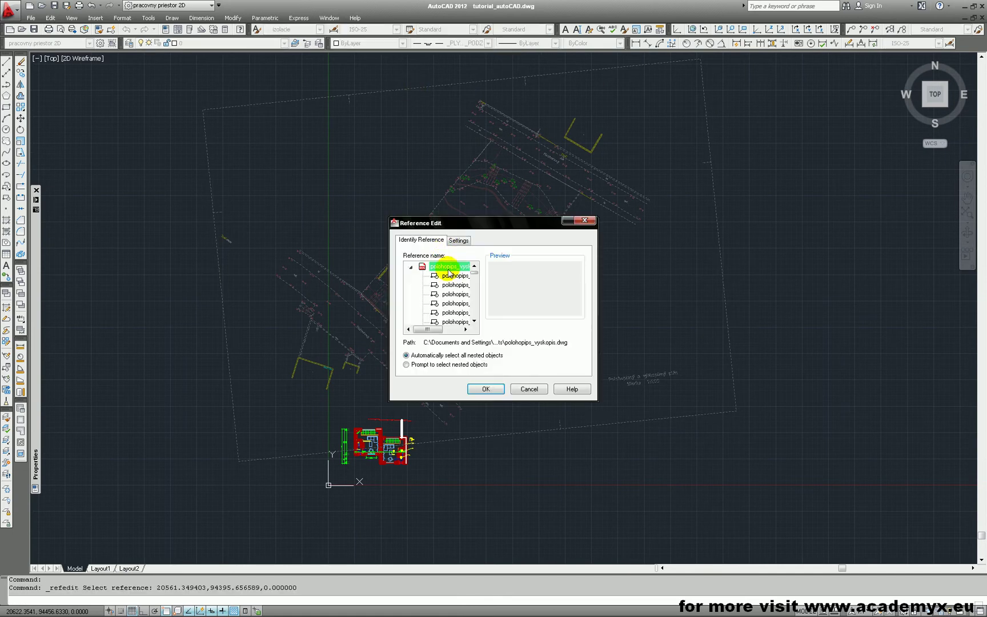
{"action": "left_click", "coordinate": [475, 391]}
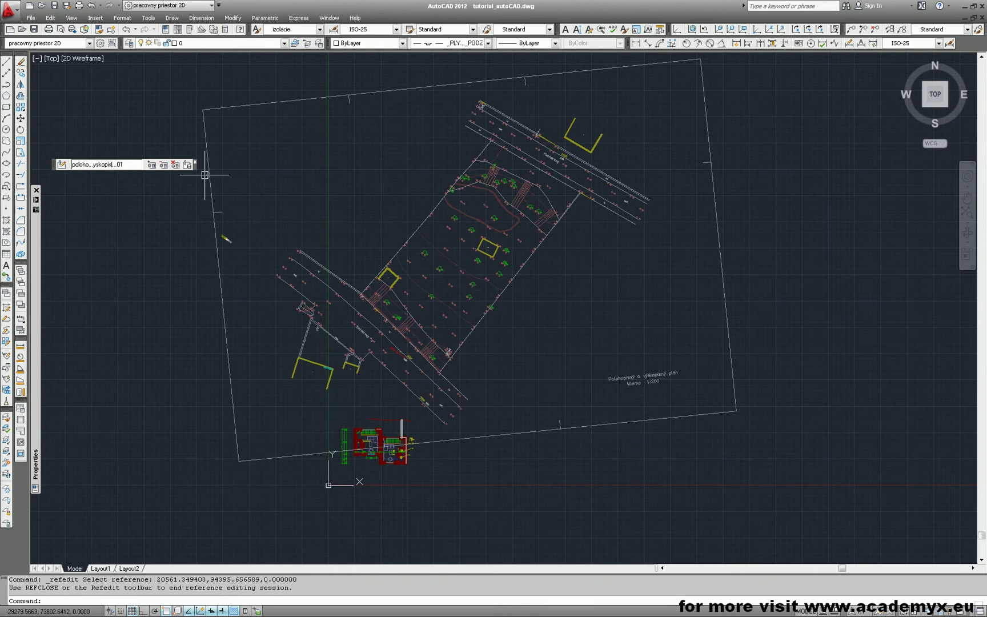
{"action": "scroll", "coordinate": [437, 286], "scroll_direction": "up", "scroll_amount": 6}
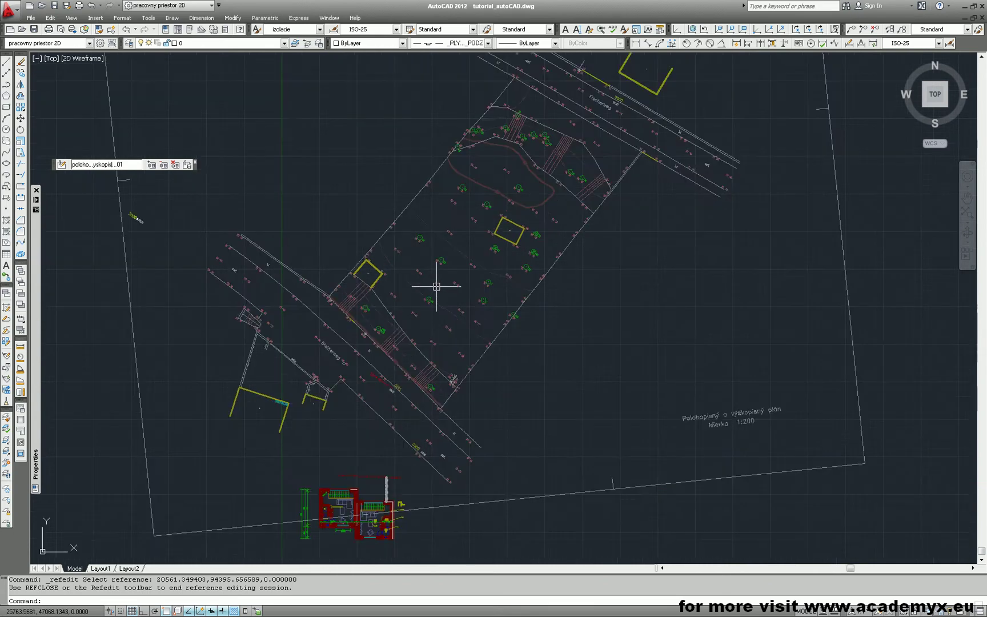
{"action": "scroll", "coordinate": [455, 225], "scroll_direction": "up", "scroll_amount": 3}
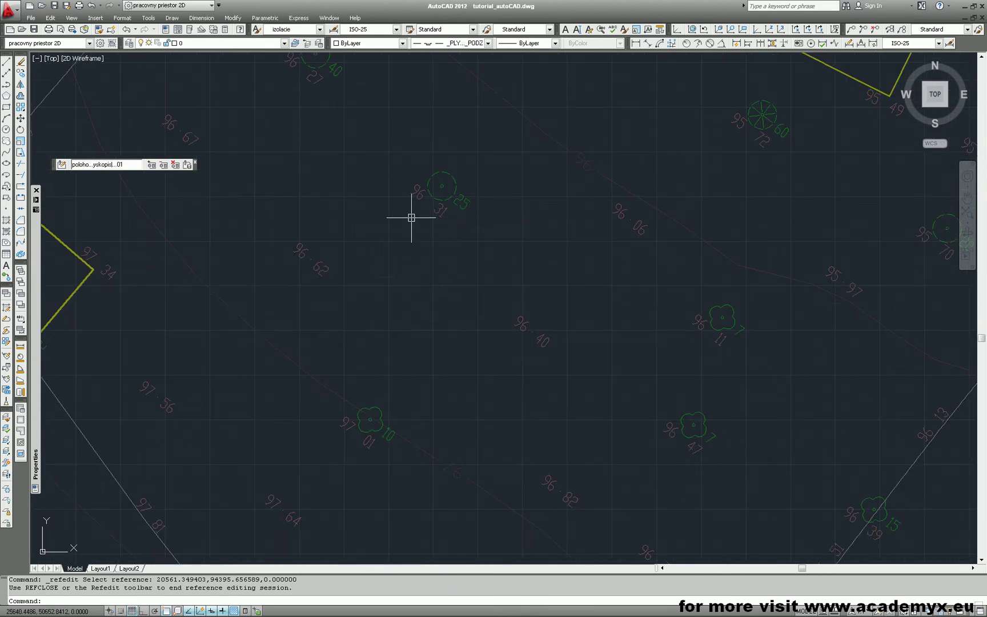
With LAYOFF, turn off the elevation-label layer and the polohopips_vyskopis|STROMY_KMEN tree-trunk layer
{"action": "left_click", "coordinate": [7, 514]}
{"action": "left_click", "coordinate": [331, 270]}
{"action": "scroll", "coordinate": [489, 320], "scroll_direction": "down", "scroll_amount": 2}
{"action": "scroll", "coordinate": [489, 321], "scroll_direction": "down", "scroll_amount": 2}
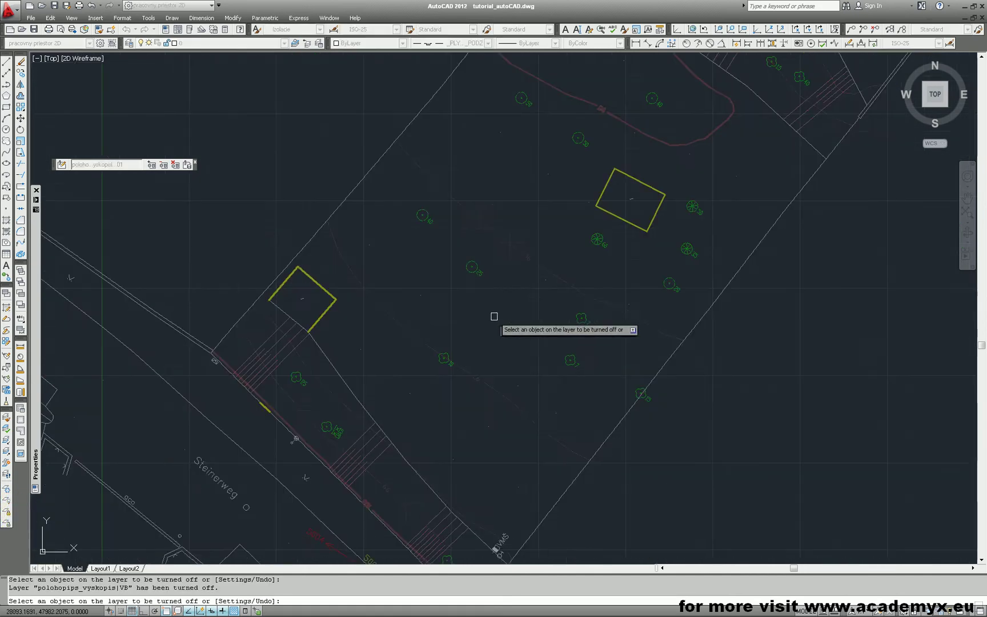
{"action": "scroll", "coordinate": [582, 144], "scroll_direction": "up", "scroll_amount": 3}
{"action": "left_click", "coordinate": [582, 144]}
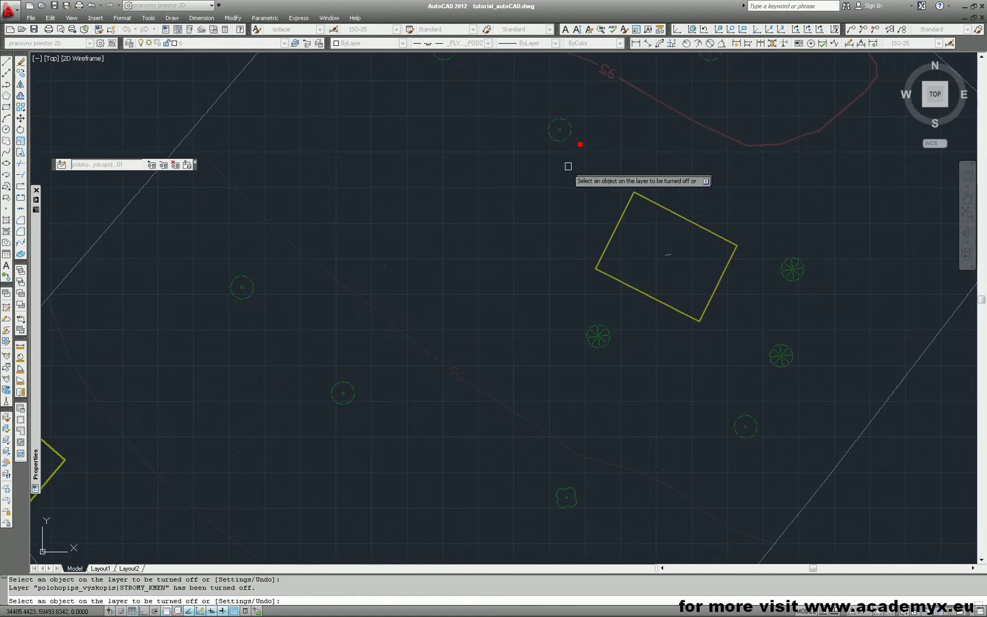
{"action": "scroll", "coordinate": [457, 311], "scroll_direction": "down", "scroll_amount": 3}
{"action": "mouse_move", "coordinate": [508, 273]}
{"action": "middle_mouse_down"}
{"action": "mouse_move", "coordinate": [453, 311]}
{"action": "mouse_move", "coordinate": [422, 290]}
{"action": "mouse_move", "coordinate": [445, 249]}
{"action": "middle_mouse_up"}
{"action": "scroll", "coordinate": [452, 308], "scroll_direction": "down", "scroll_amount": 2}
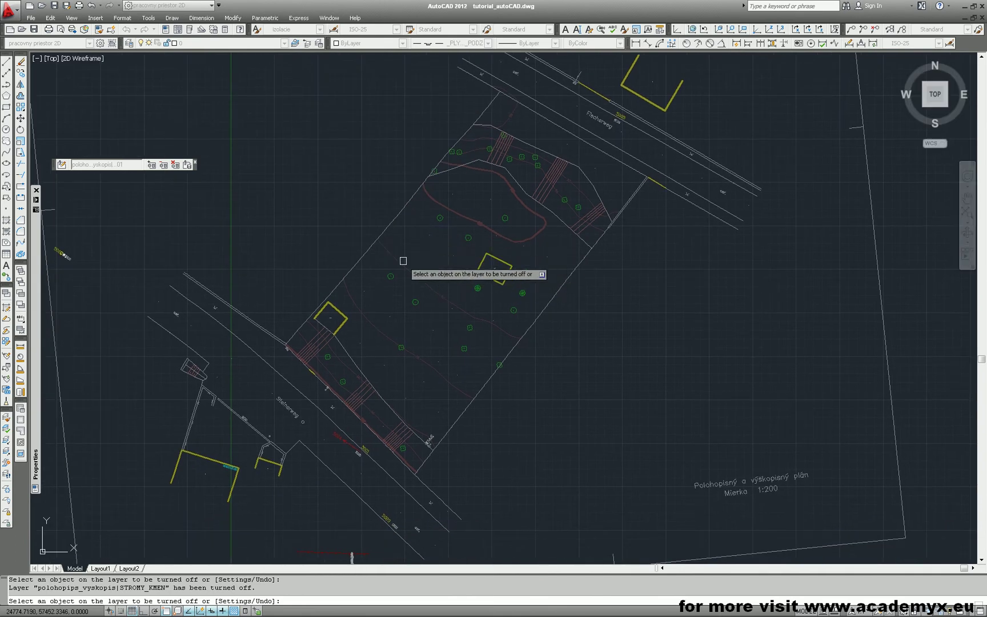
{"action": "scroll", "coordinate": [404, 287], "scroll_direction": "up", "scroll_amount": 2}
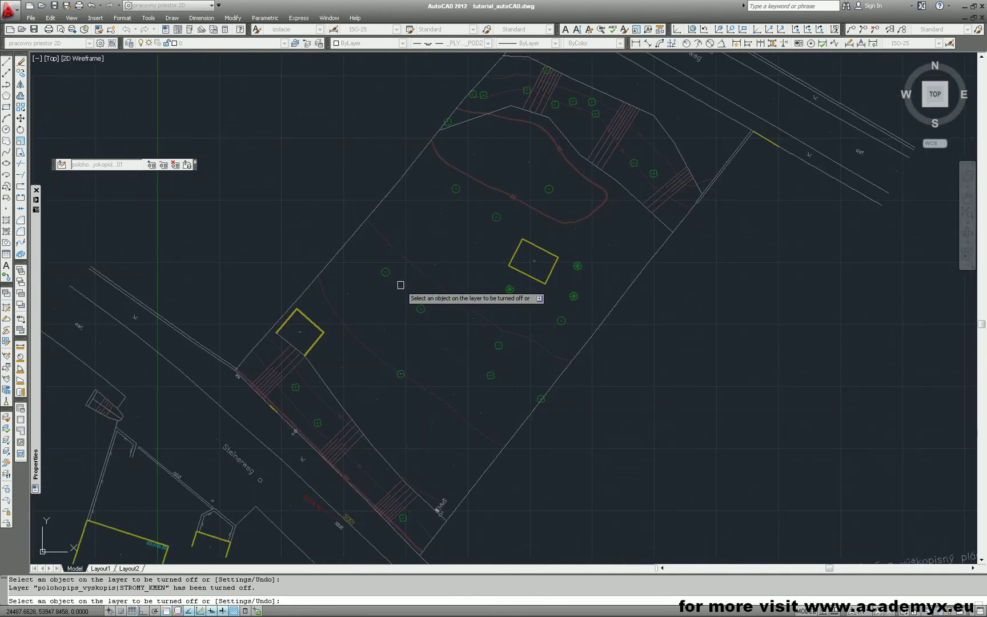
{"action": "scroll", "coordinate": [436, 264], "scroll_direction": "down", "scroll_amount": 2}
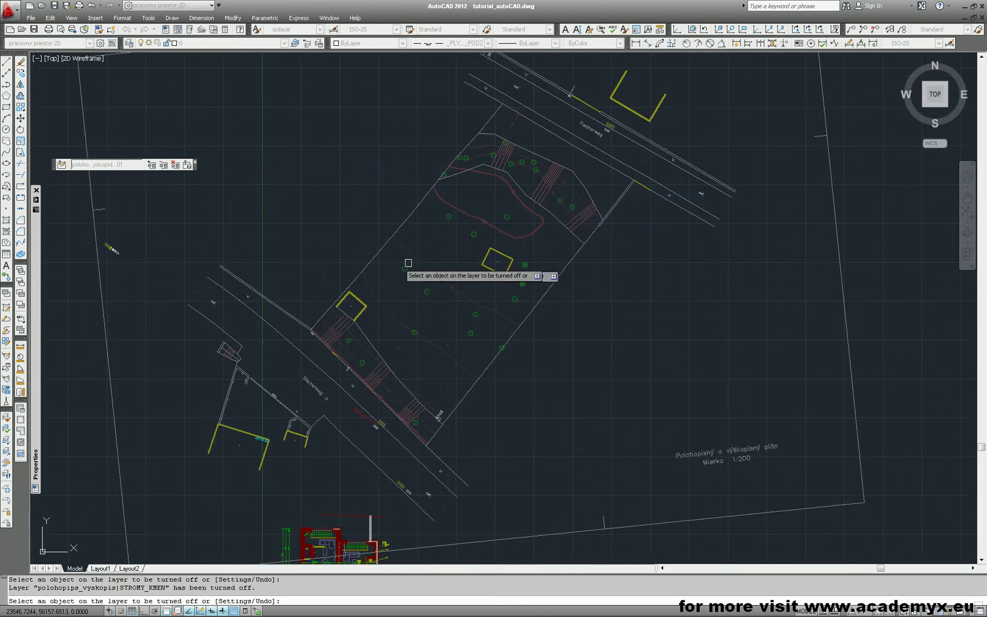
Save the reference edits into polohopips_vyskopis, confirm with OK, and frame the whole plan
{"action": "left_click", "coordinate": [189, 166]}
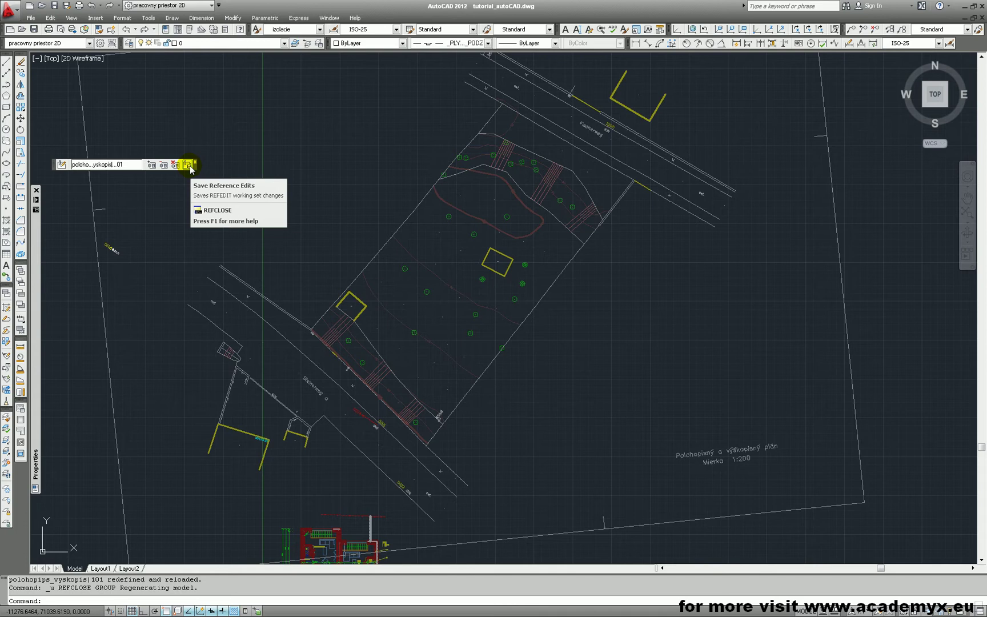
{"action": "left_click", "coordinate": [188, 165]}
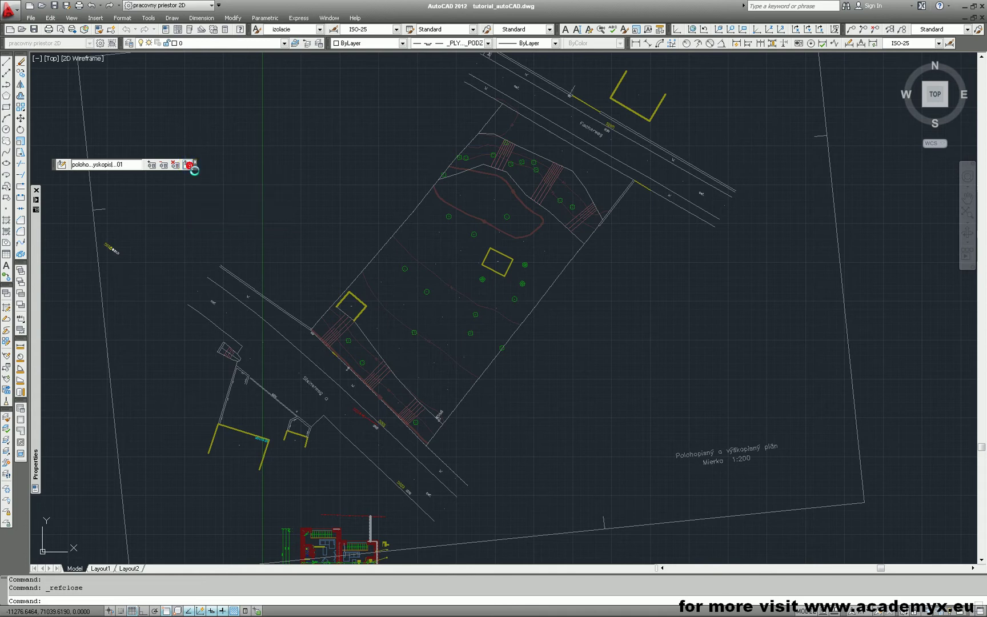
{"action": "left_click", "coordinate": [472, 333]}
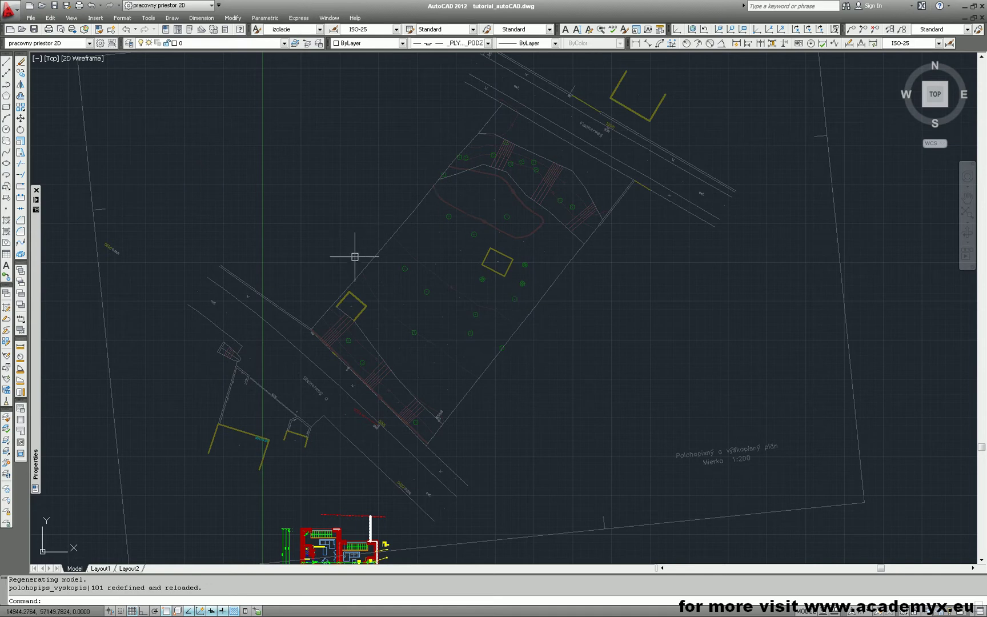
{"action": "scroll", "coordinate": [389, 305], "scroll_direction": "up", "scroll_amount": 5}
{"action": "scroll", "coordinate": [398, 355], "scroll_direction": "down", "scroll_amount": 10}
{"action": "scroll", "coordinate": [462, 363], "scroll_direction": "down", "scroll_amount": 2}
{"action": "middle_click_drag", "start_coordinate": [462, 363], "coordinate": [474, 352]}
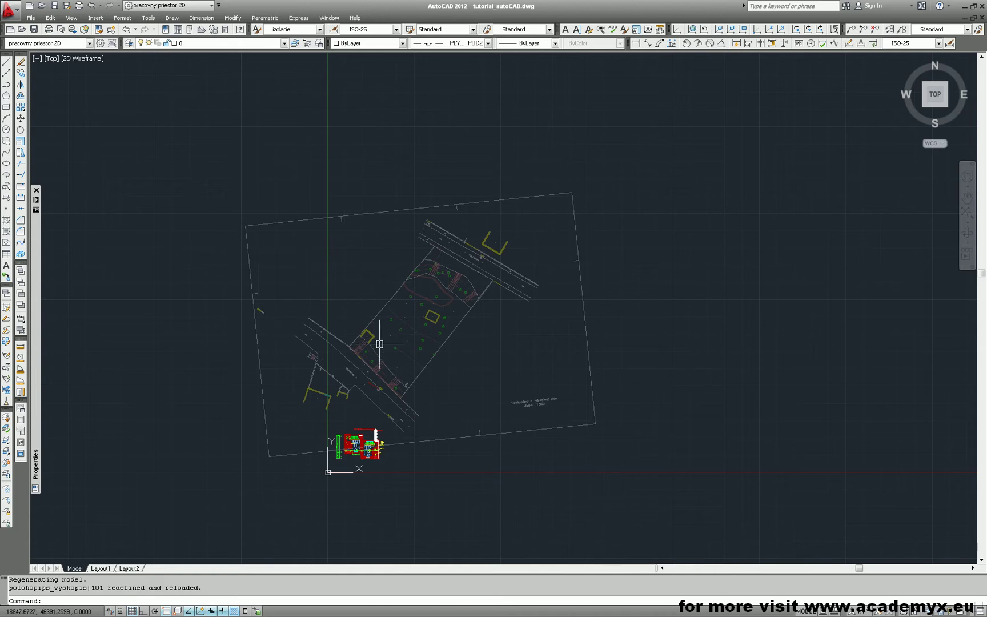
Open External References from the Insert menu and show the polohopips_vyskopis context menu
{"action": "left_click", "coordinate": [96, 18]}
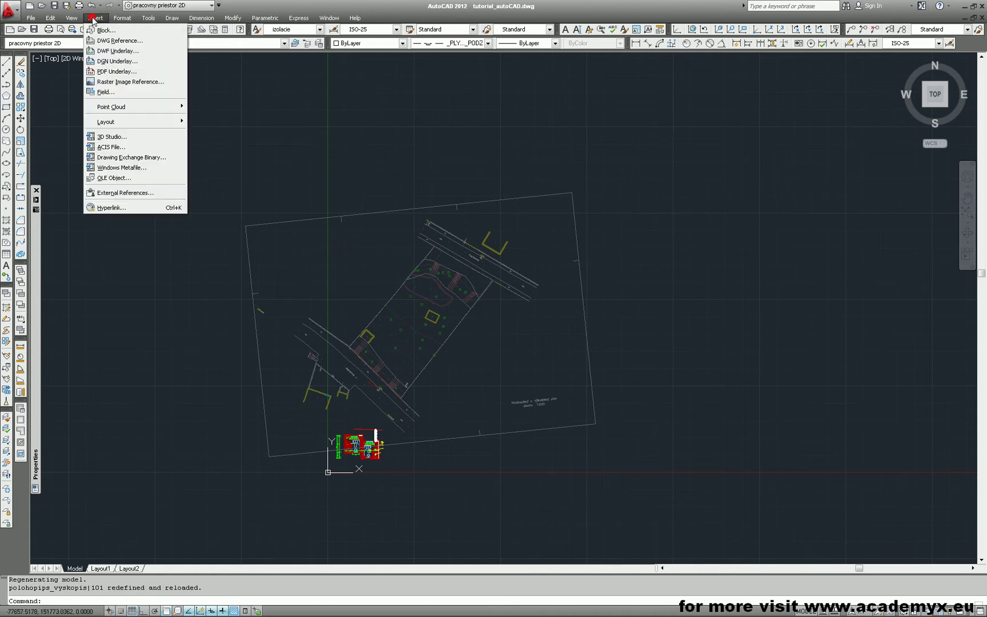
{"action": "left_click", "coordinate": [111, 194]}
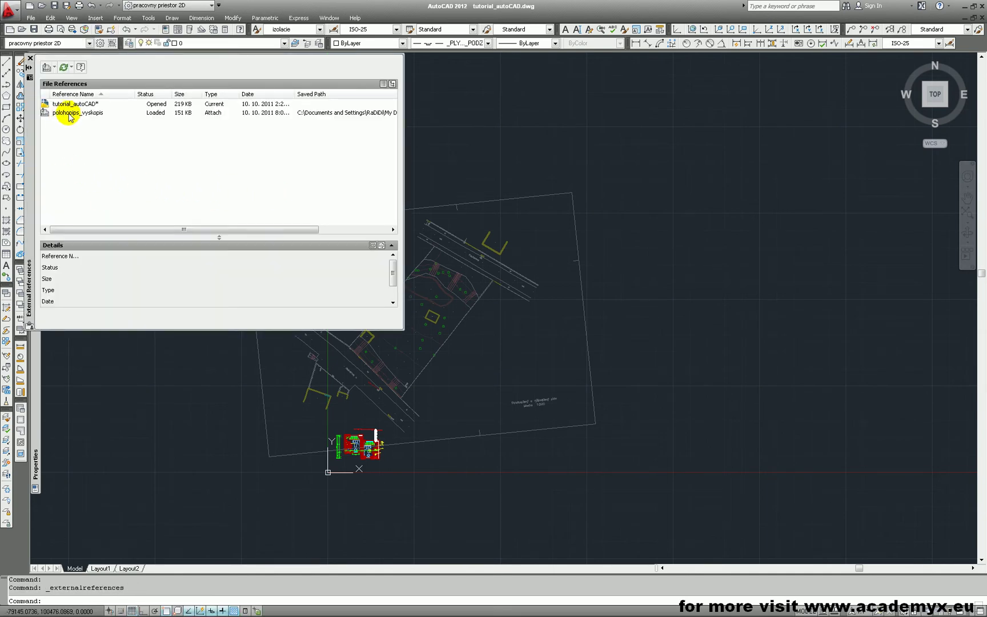
{"action": "mouse_move", "coordinate": [82, 117]}
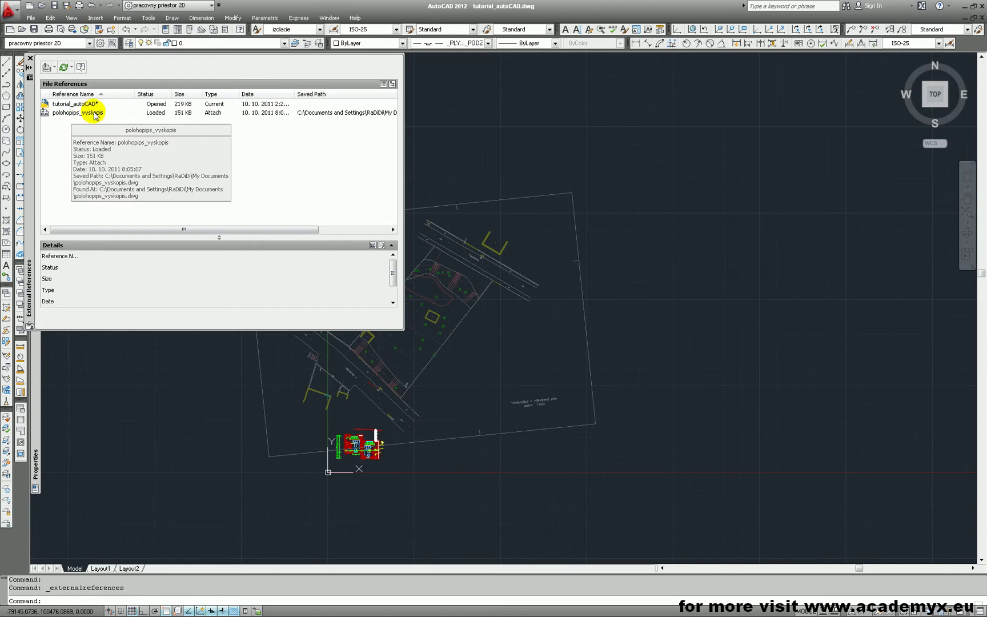
{"action": "left_click", "coordinate": [95, 114]}
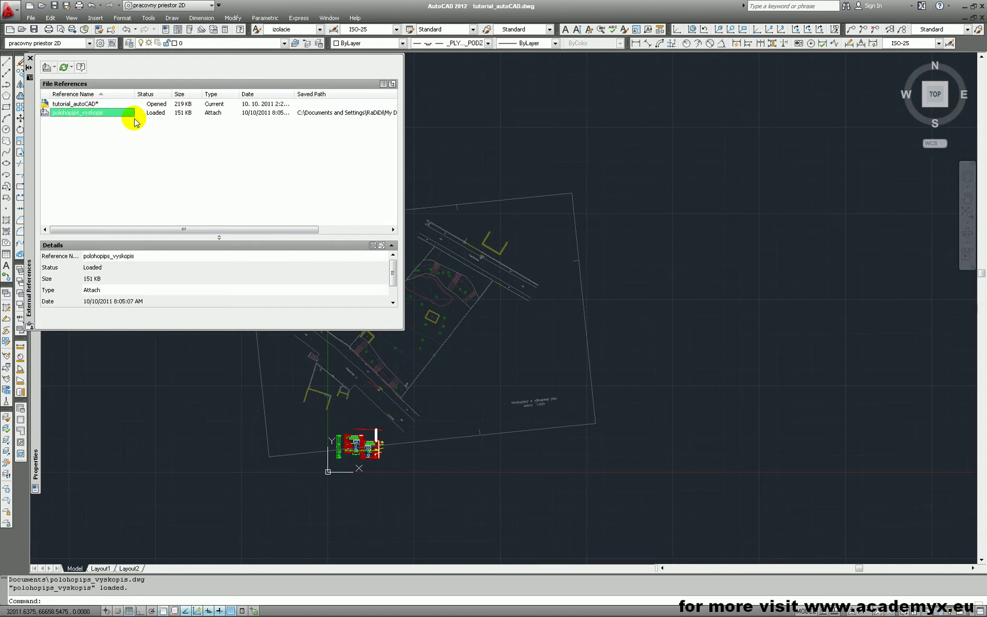
{"action": "right_click", "coordinate": [102, 117]}
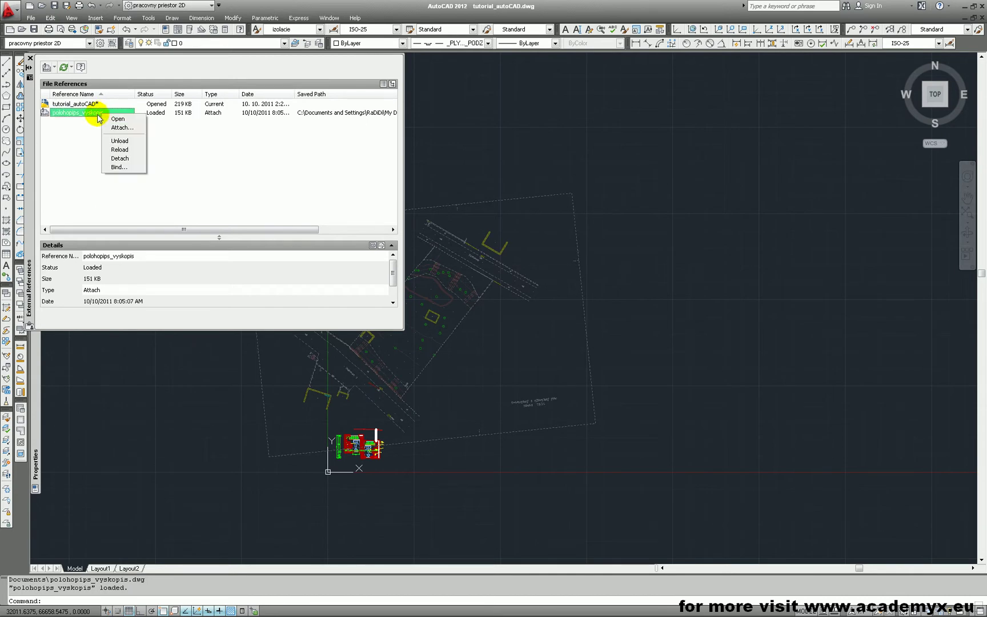
Unload polohopips_vyskopis, then reload it so the site survey shows again
{"action": "left_click", "coordinate": [127, 146]}
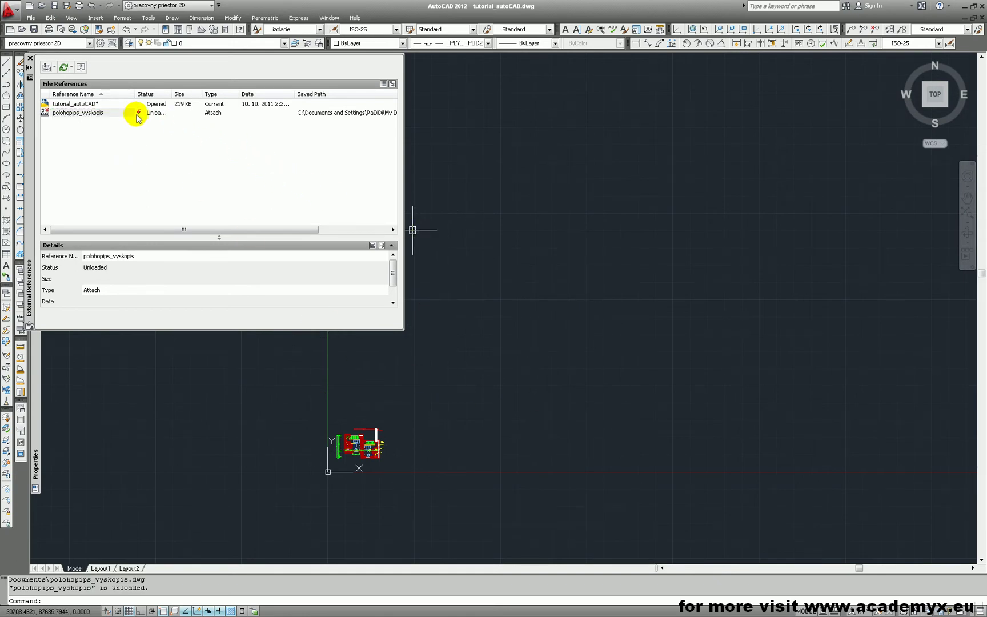
{"action": "right_click", "coordinate": [124, 114]}
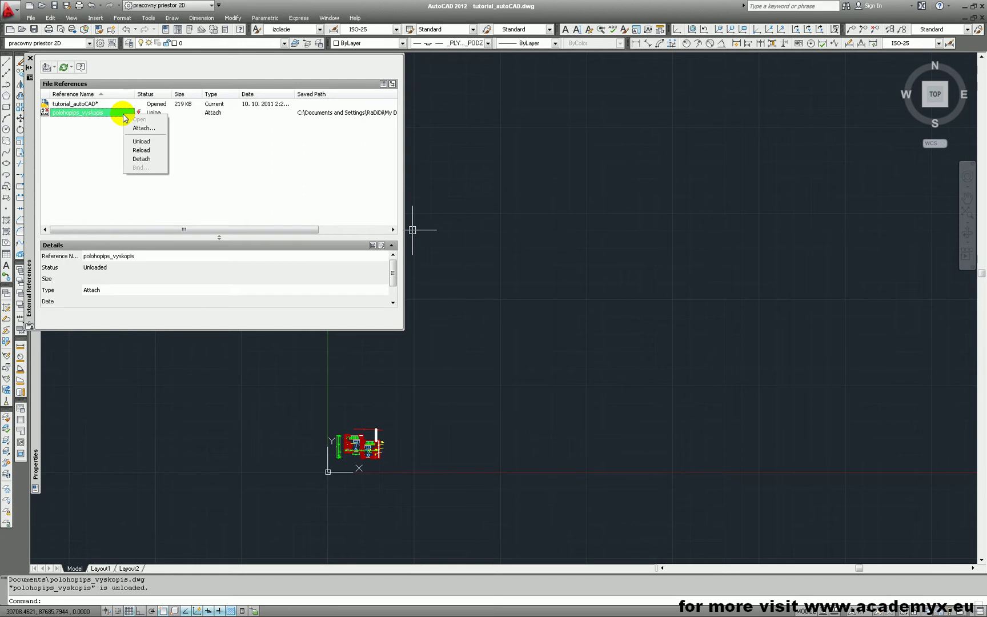
{"action": "left_click", "coordinate": [143, 151]}
{"action": "scroll", "coordinate": [477, 299], "scroll_direction": "up", "scroll_amount": 1}
{"action": "scroll", "coordinate": [641, 324], "scroll_direction": "up", "scroll_amount": 1}
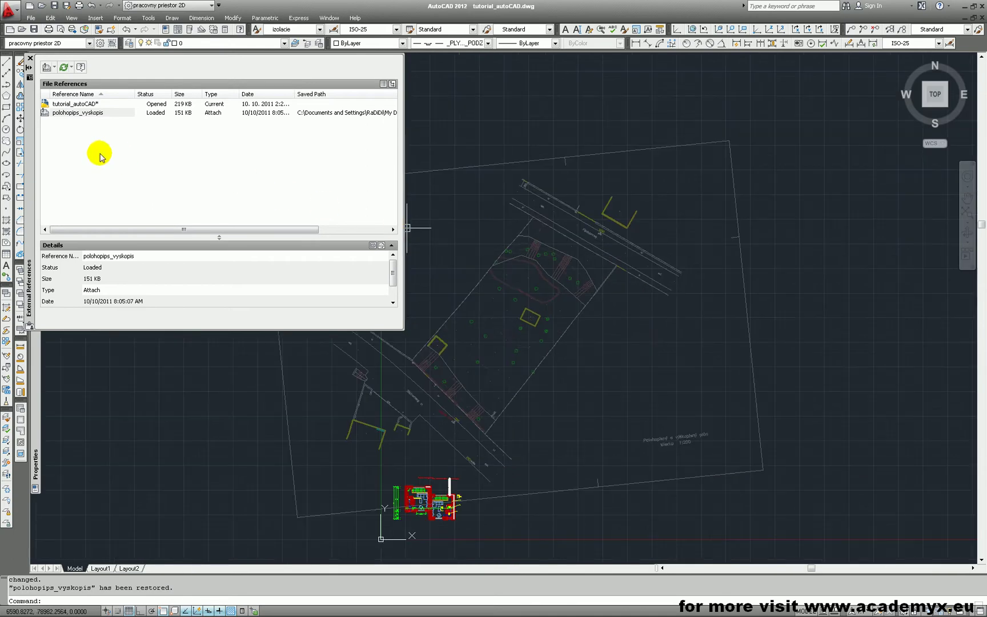
{"action": "right_click", "coordinate": [102, 116]}
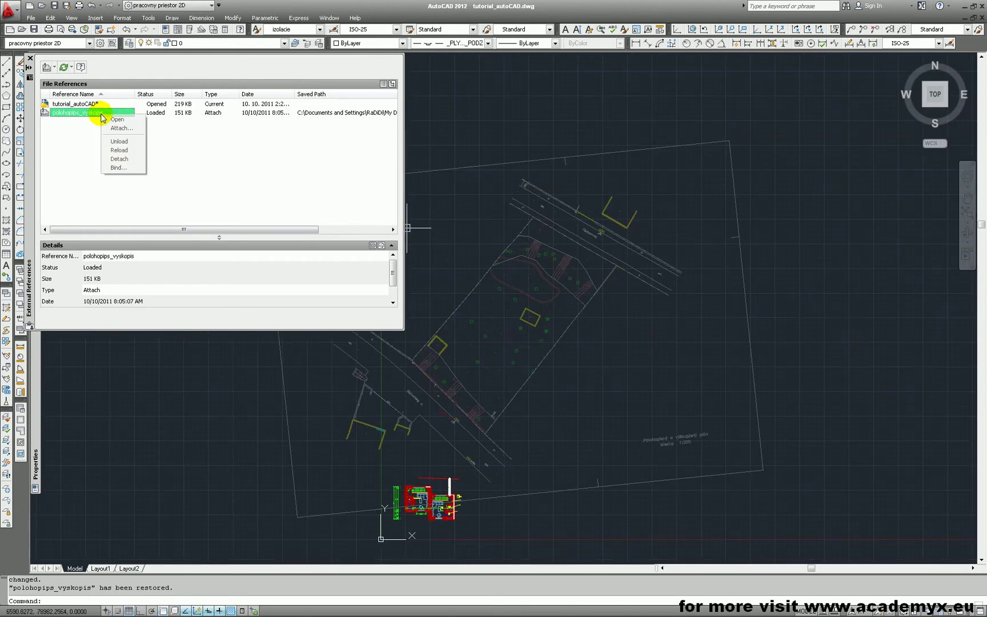
Detach polohopips_vyskopis, undo the detach, and widen the palette to show full paths
{"action": "left_click", "coordinate": [127, 160]}
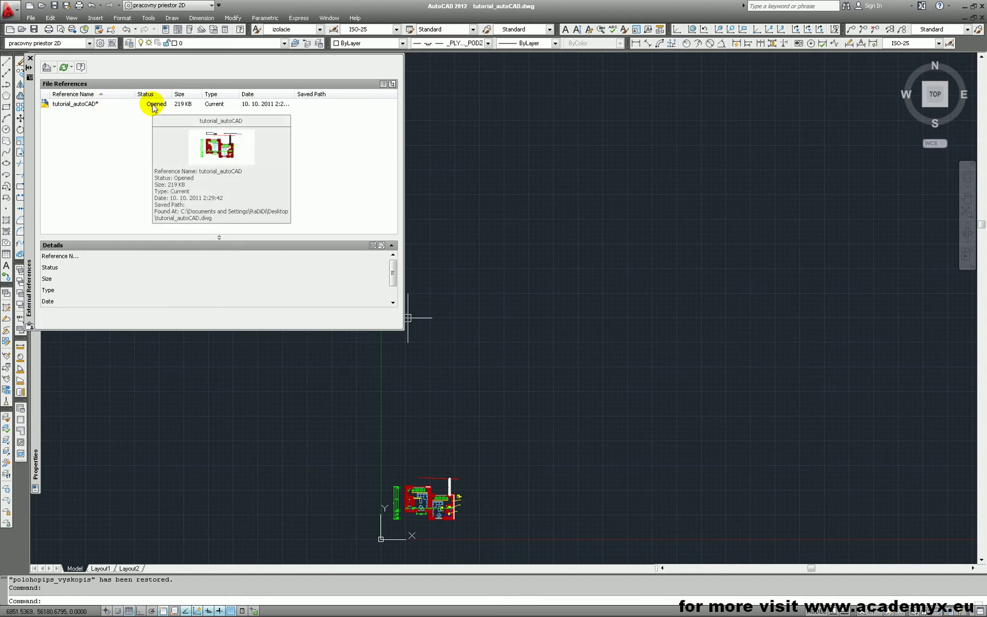
{"action": "left_click", "coordinate": [127, 29]}
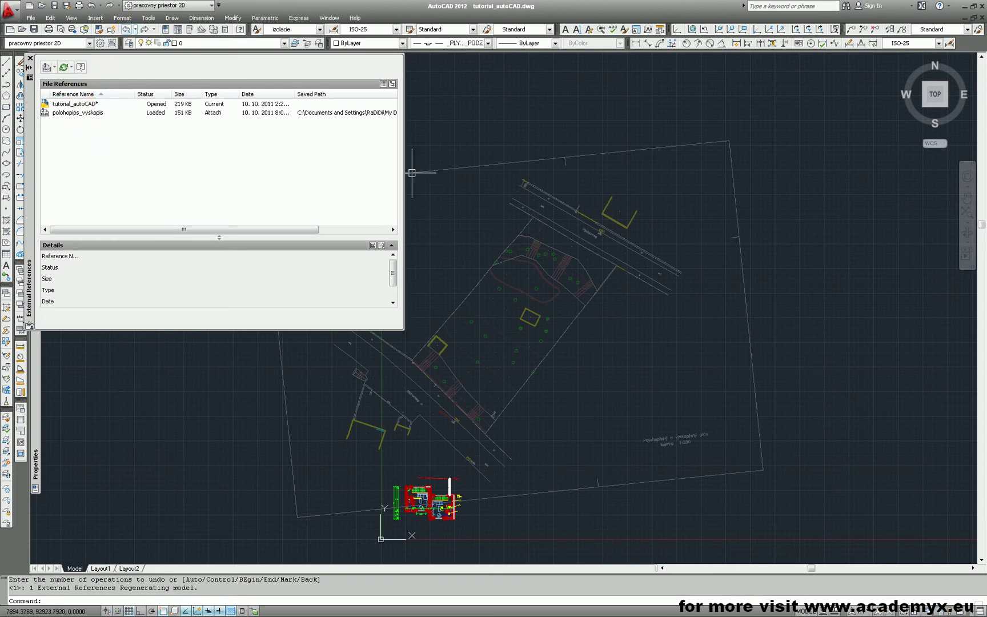
{"action": "left_click_drag", "start_coordinate": [405, 141], "coordinate": [614, 143]}
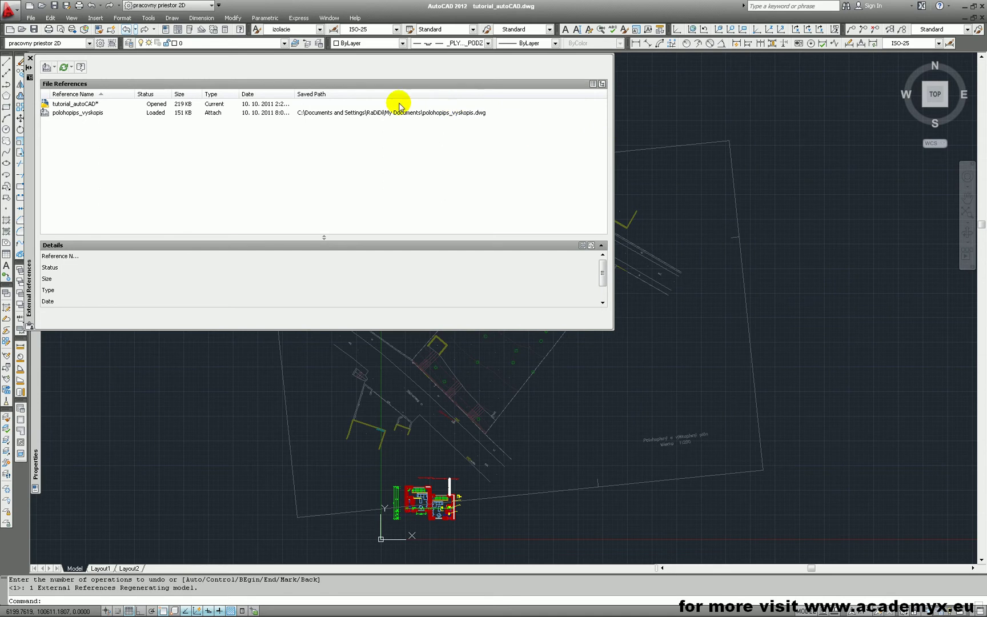
Select the polohopips_vyskopis row to view its details and bring up its actions
{"action": "mouse_move", "coordinate": [468, 116]}
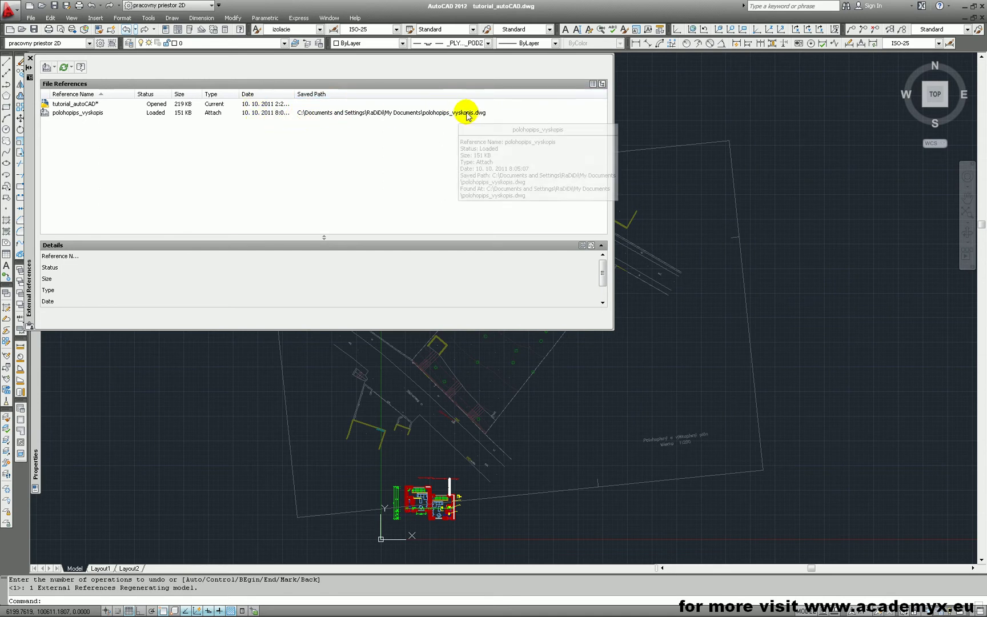
{"action": "left_click", "coordinate": [430, 112]}
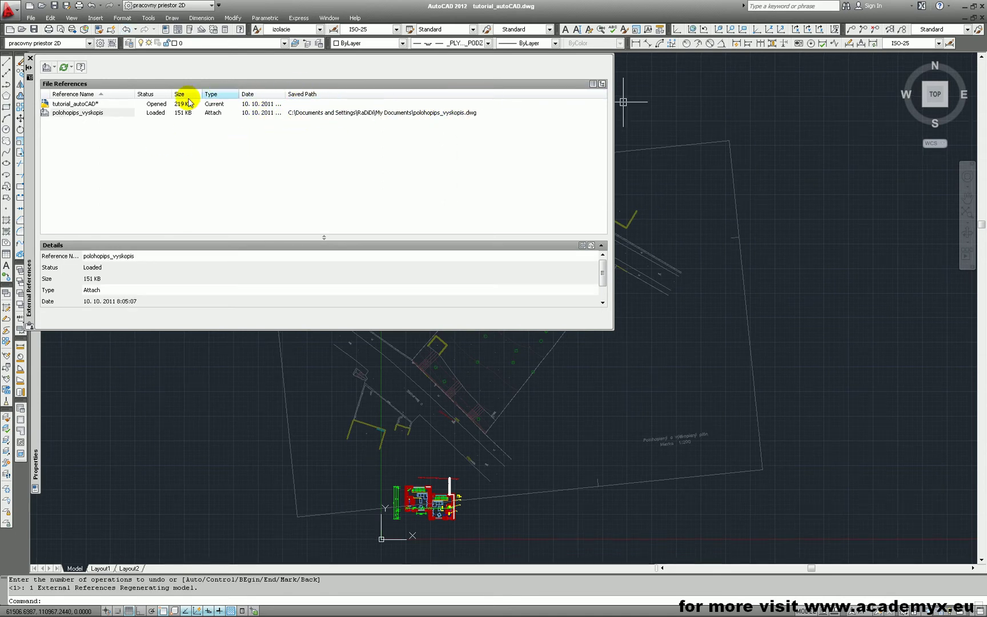
{"action": "right_click", "coordinate": [116, 117]}
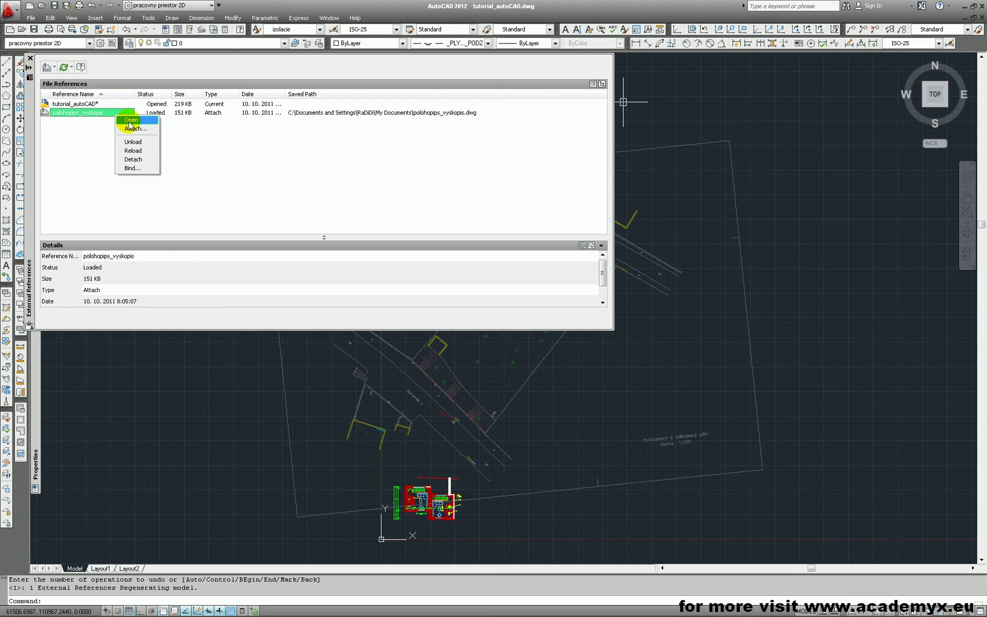
Open polohopips_vyskopis.dwg by itself, look over the survey, and close it
{"action": "left_click", "coordinate": [131, 120]}
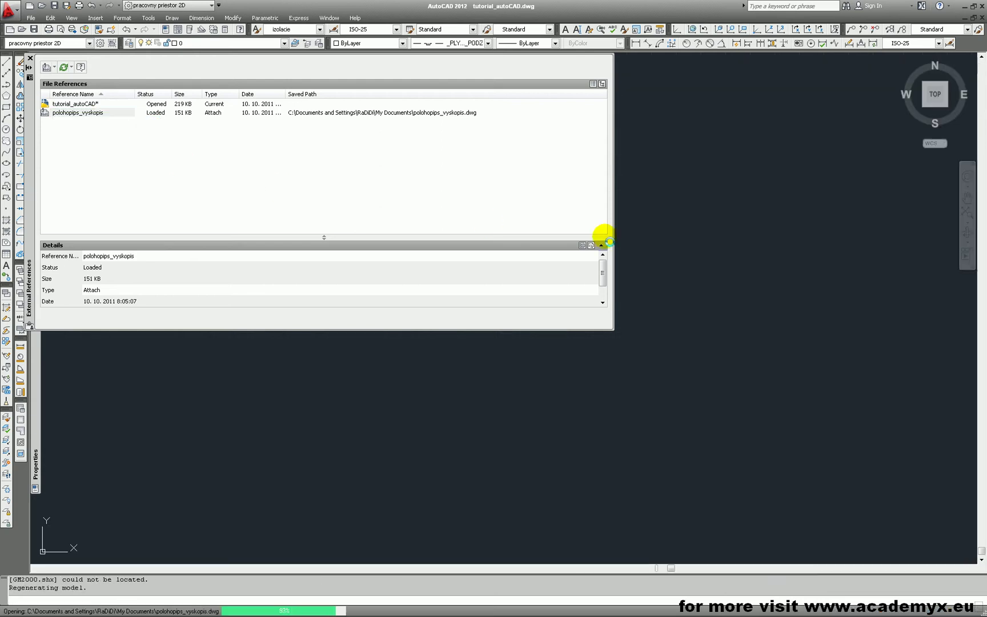
{"action": "scroll", "coordinate": [714, 377], "scroll_direction": "down", "scroll_amount": 4}
{"action": "middle_click_drag", "start_coordinate": [591, 408], "coordinate": [668, 418]}
{"action": "scroll", "coordinate": [714, 398], "scroll_direction": "up", "scroll_amount": 2}
{"action": "scroll", "coordinate": [714, 398], "scroll_direction": "up", "scroll_amount": 4}
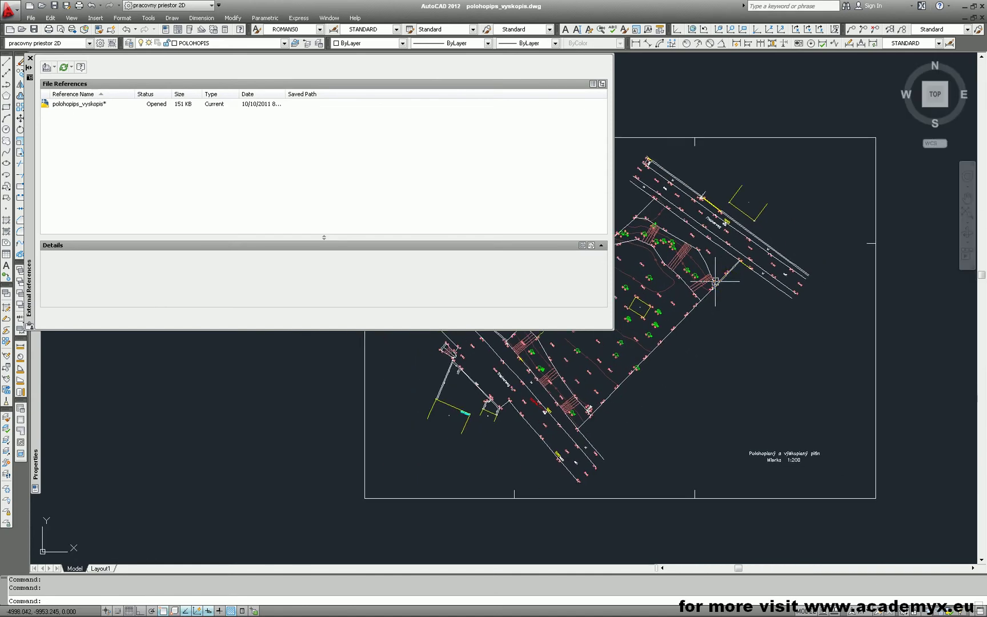
{"action": "scroll", "coordinate": [725, 273], "scroll_direction": "up", "scroll_amount": 5}
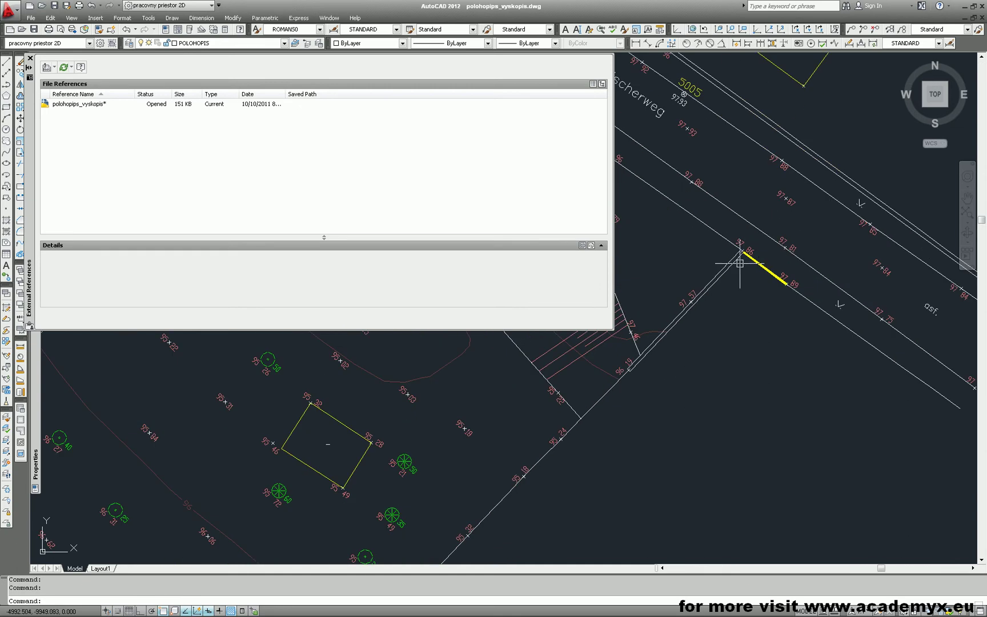
{"action": "scroll", "coordinate": [625, 426], "scroll_direction": "down", "scroll_amount": 6}
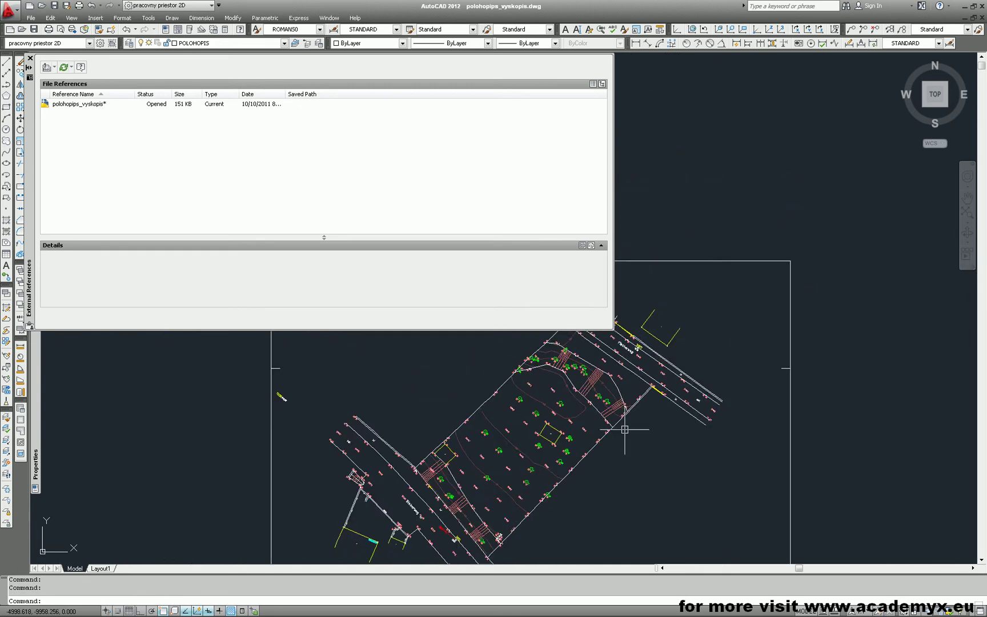
{"action": "scroll", "coordinate": [625, 429], "scroll_direction": "down", "scroll_amount": 2}
{"action": "scroll", "coordinate": [596, 405], "scroll_direction": "up", "scroll_amount": 1}
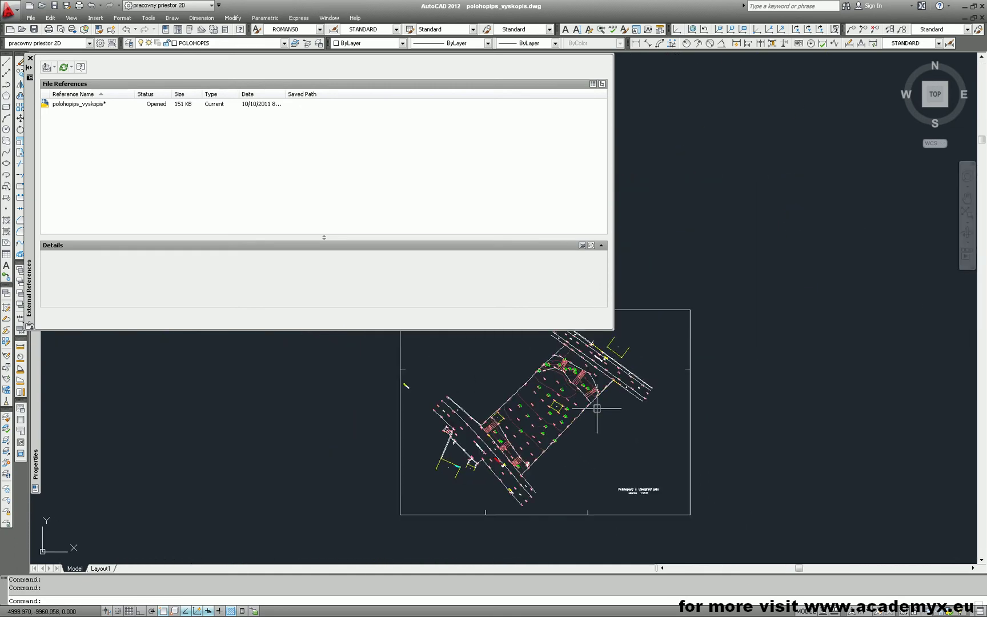
{"action": "scroll", "coordinate": [659, 391], "scroll_direction": "up", "scroll_amount": 1}
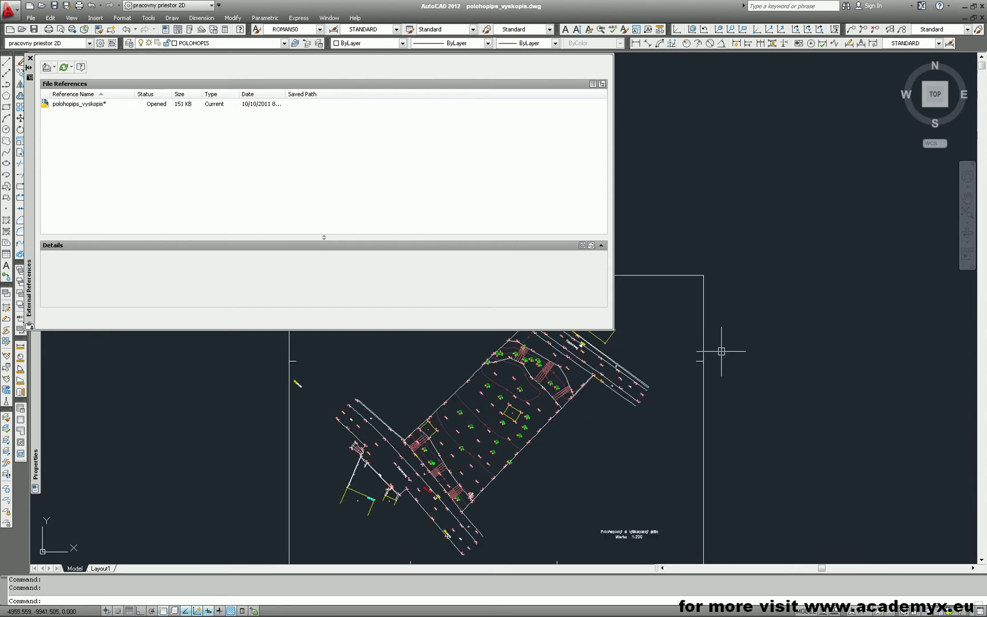
{"action": "left_click", "coordinate": [982, 17]}
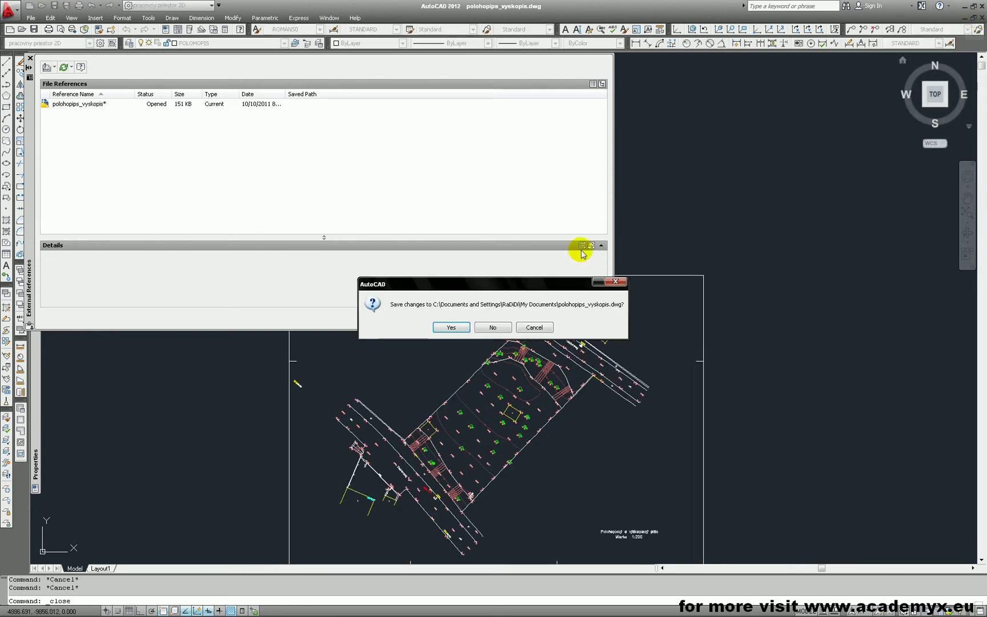
{"action": "left_click", "coordinate": [499, 325]}
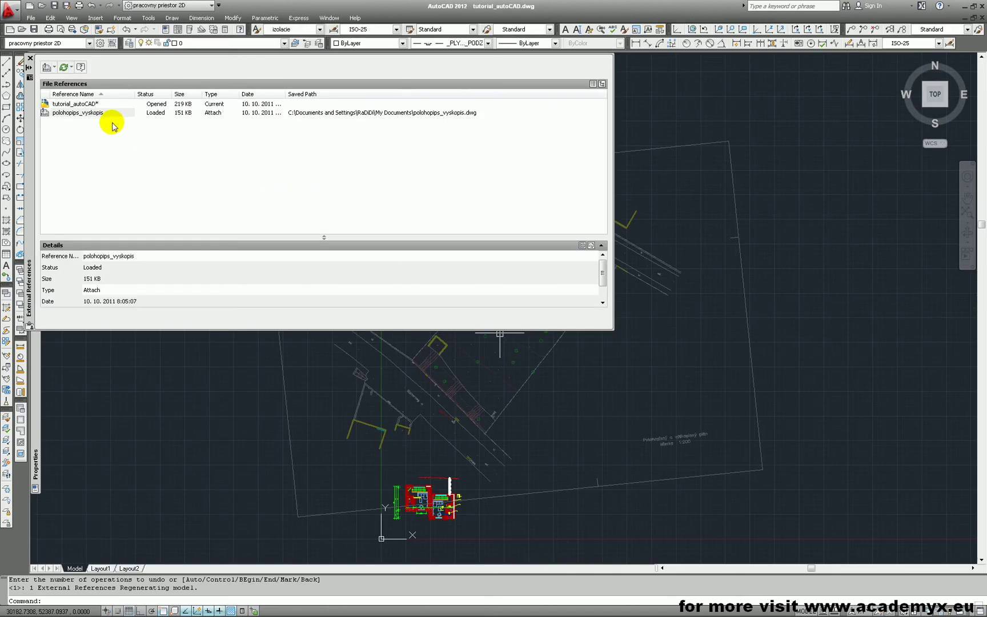
{"action": "right_click", "coordinate": [98, 114]}
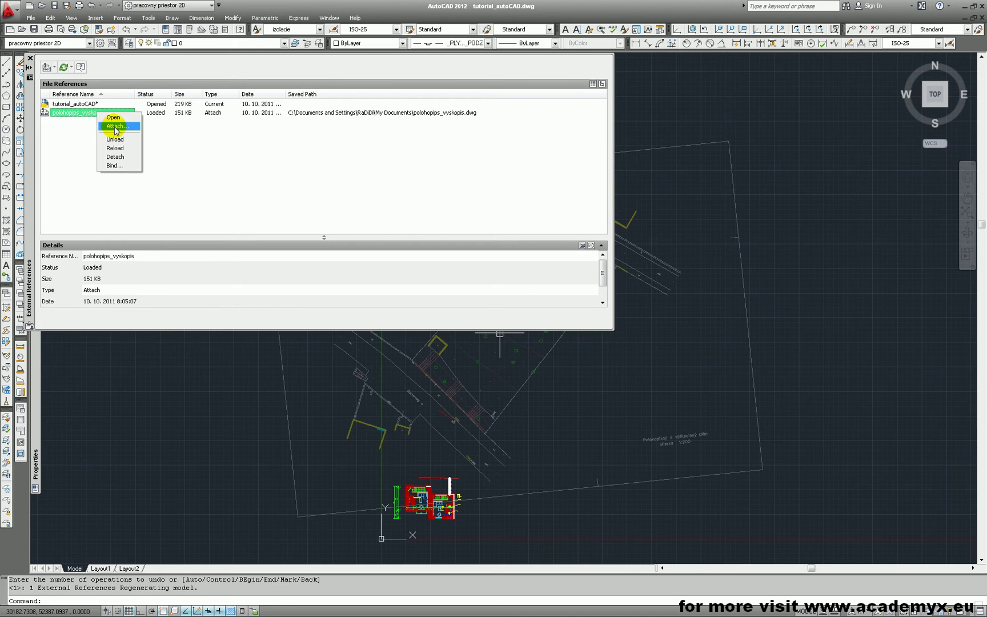
{"action": "left_click", "coordinate": [311, 141]}
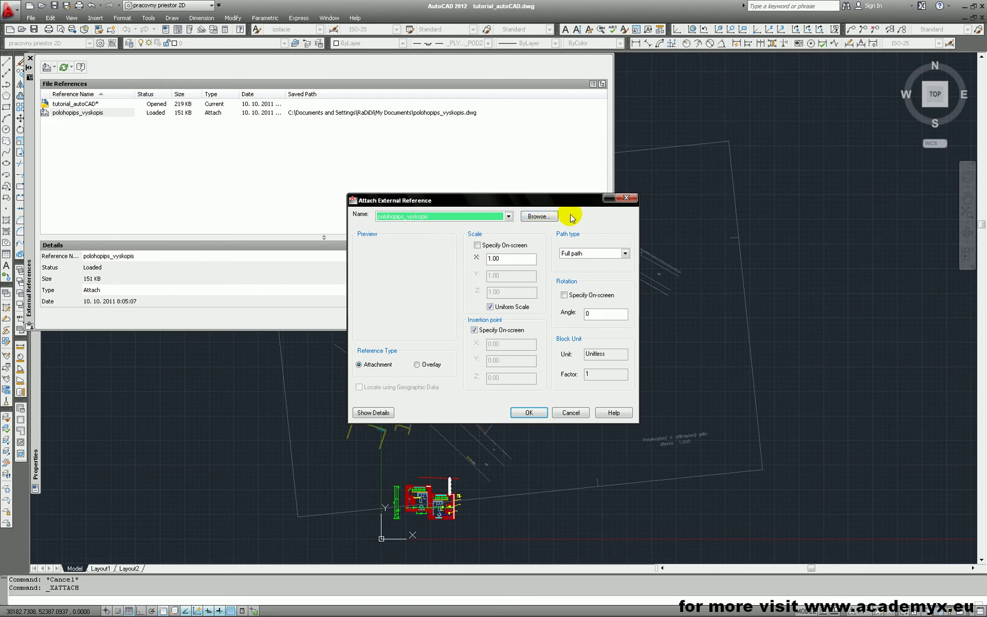
{"action": "left_click", "coordinate": [537, 217]}
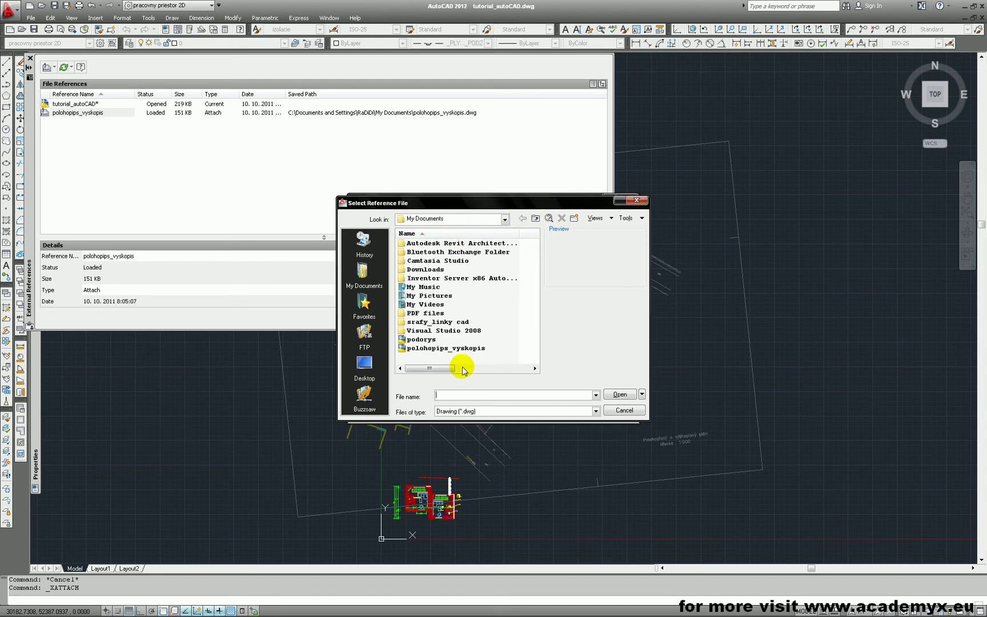
{"action": "left_click", "coordinate": [615, 412]}
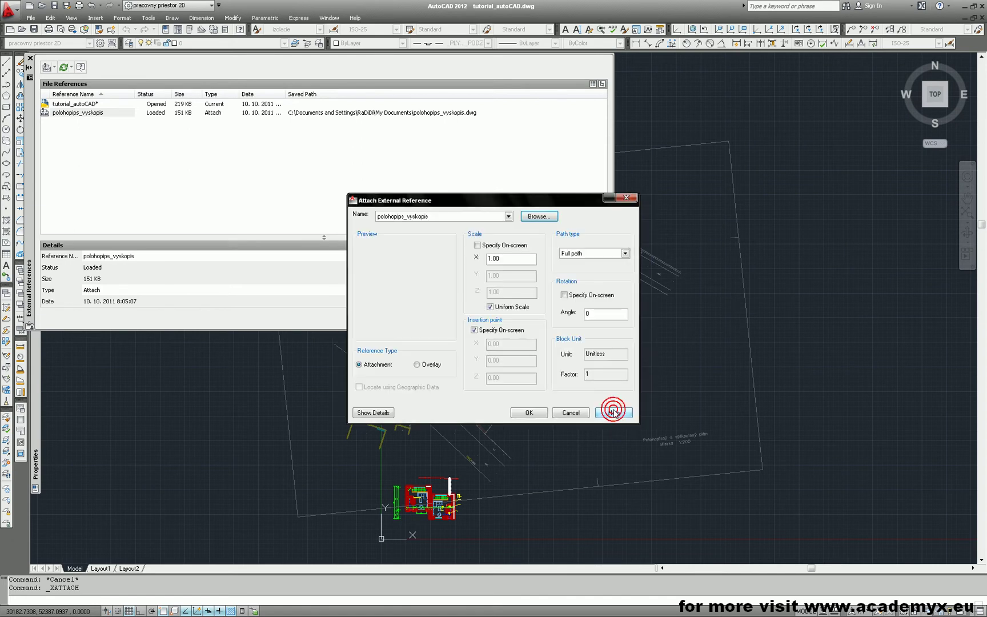
{"action": "left_click", "coordinate": [572, 412]}
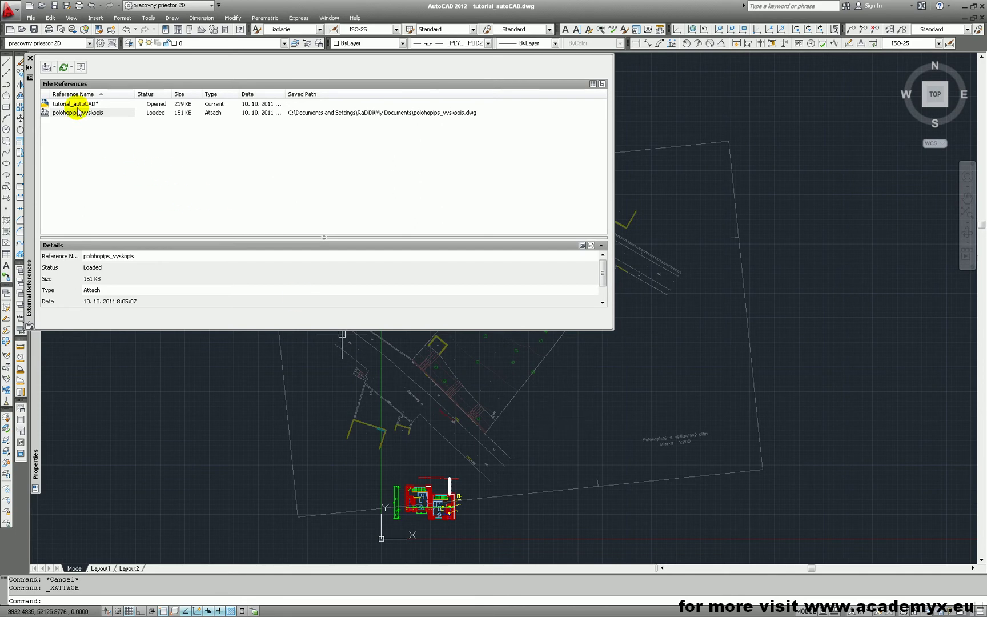
Attach polohopis_vyskopis.pdf as a PDF underlay with fixed scale 5000 and rotation 0
{"action": "left_click", "coordinate": [55, 68]}
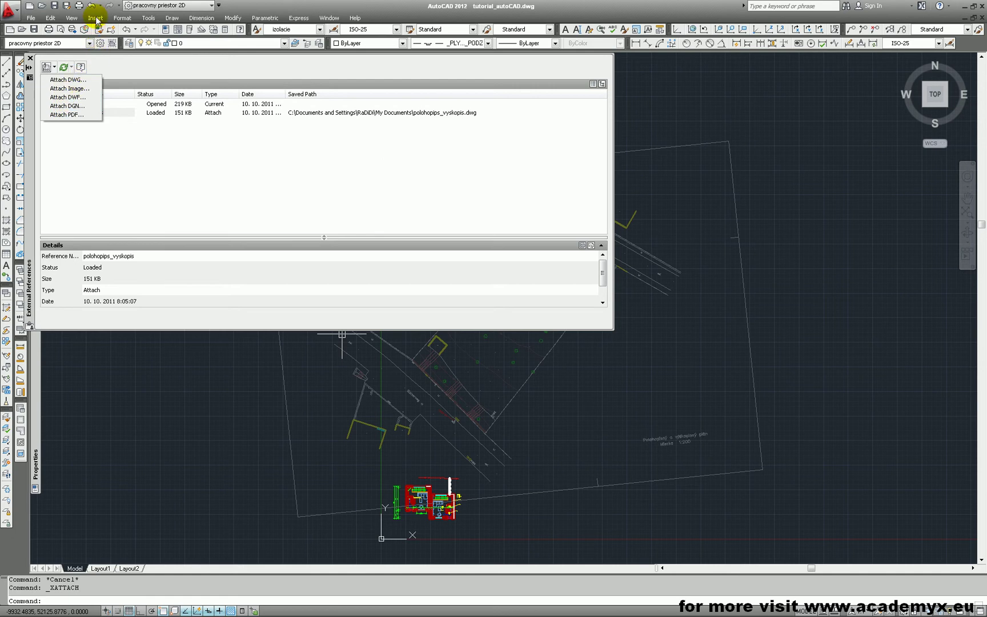
{"action": "left_click", "coordinate": [76, 116]}
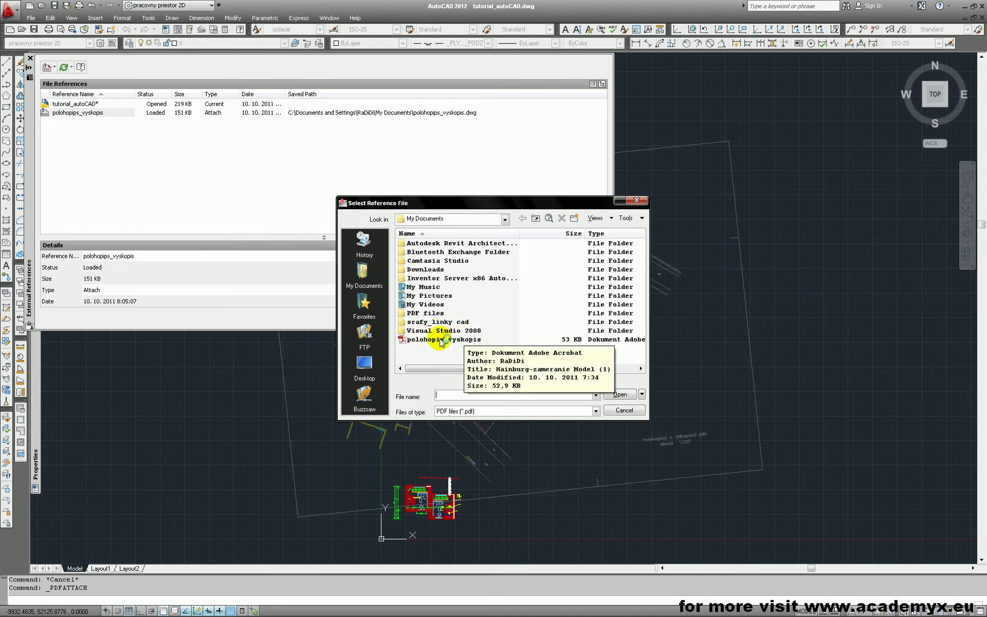
{"action": "left_click", "coordinate": [441, 341]}
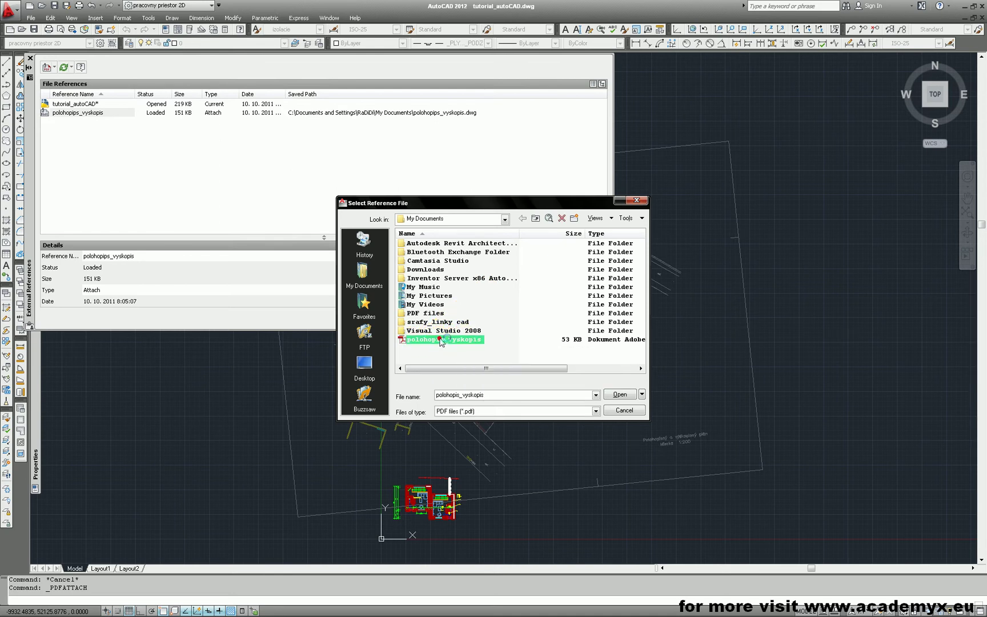
{"action": "left_click", "coordinate": [621, 396]}
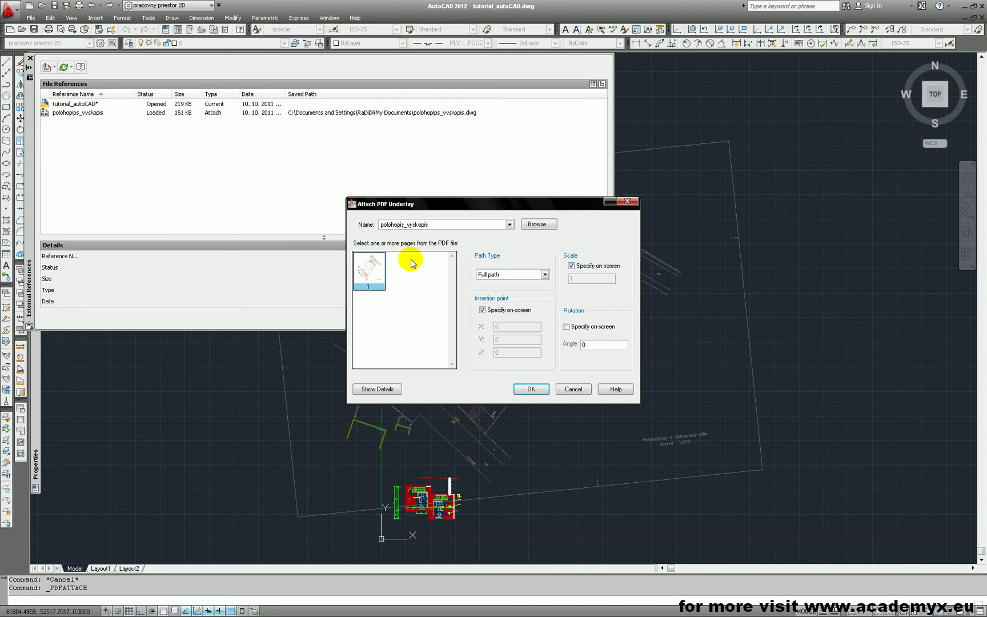
{"action": "left_click", "coordinate": [572, 267]}
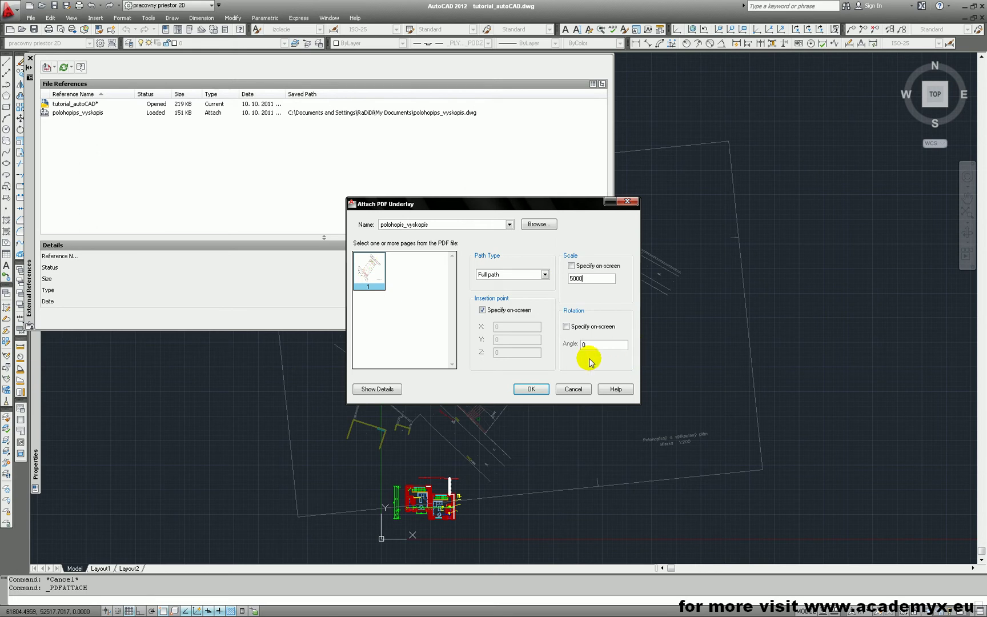
{"action": "left_click", "coordinate": [531, 389]}
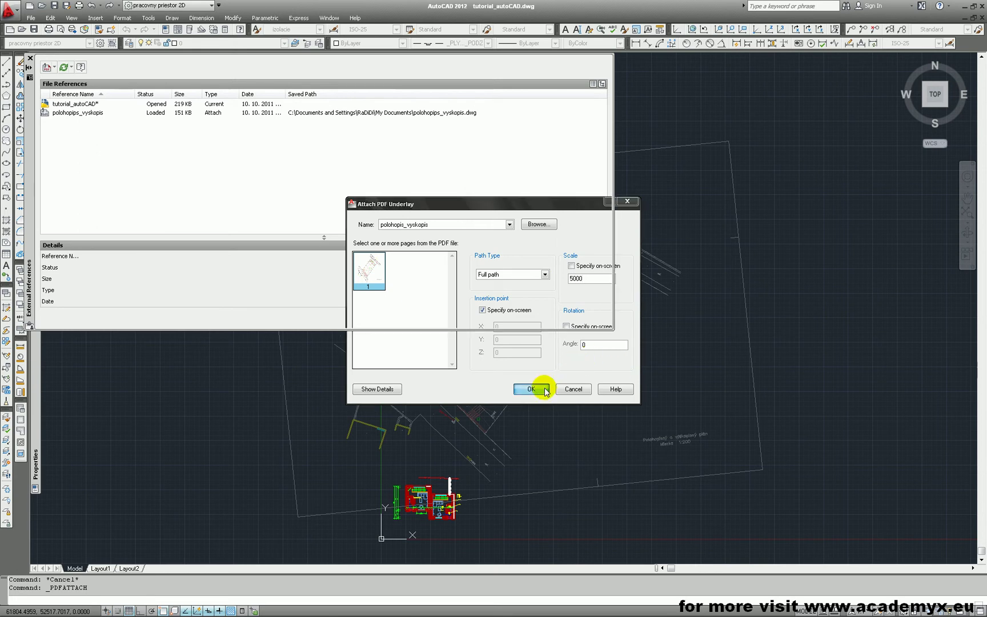
Place the polohopis_vyskopis PDF underlay beside the tilted survey reference
{"action": "left_click", "coordinate": [663, 380]}
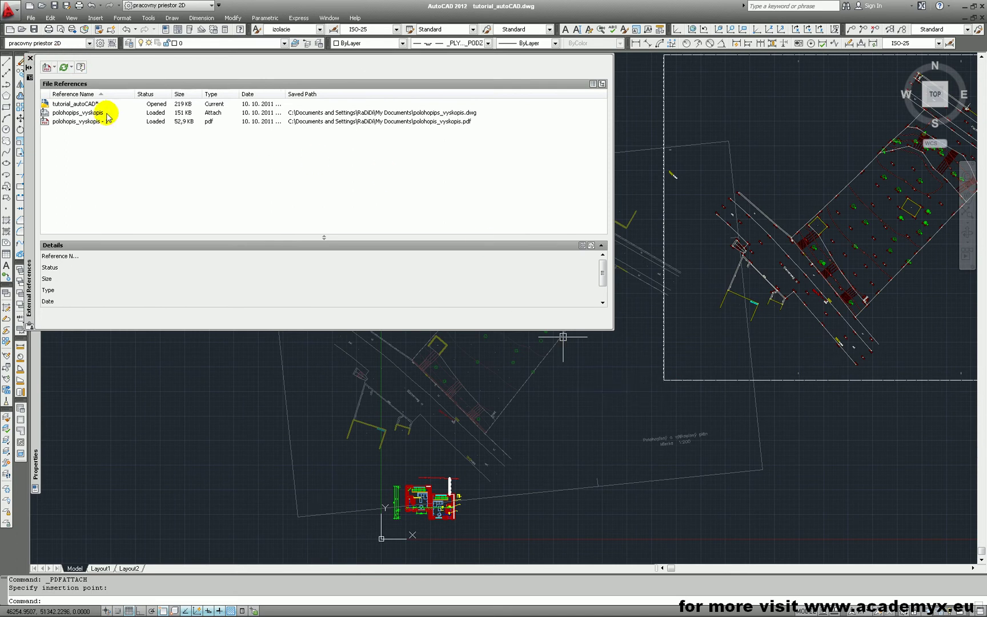
{"action": "scroll", "coordinate": [480, 264], "scroll_direction": "down", "scroll_amount": 2}
{"action": "scroll", "coordinate": [749, 243], "scroll_direction": "down", "scroll_amount": 2}
{"action": "middle_click_drag", "start_coordinate": [749, 242], "coordinate": [614, 253]}
{"action": "scroll", "coordinate": [594, 231], "scroll_direction": "up", "scroll_amount": 6}
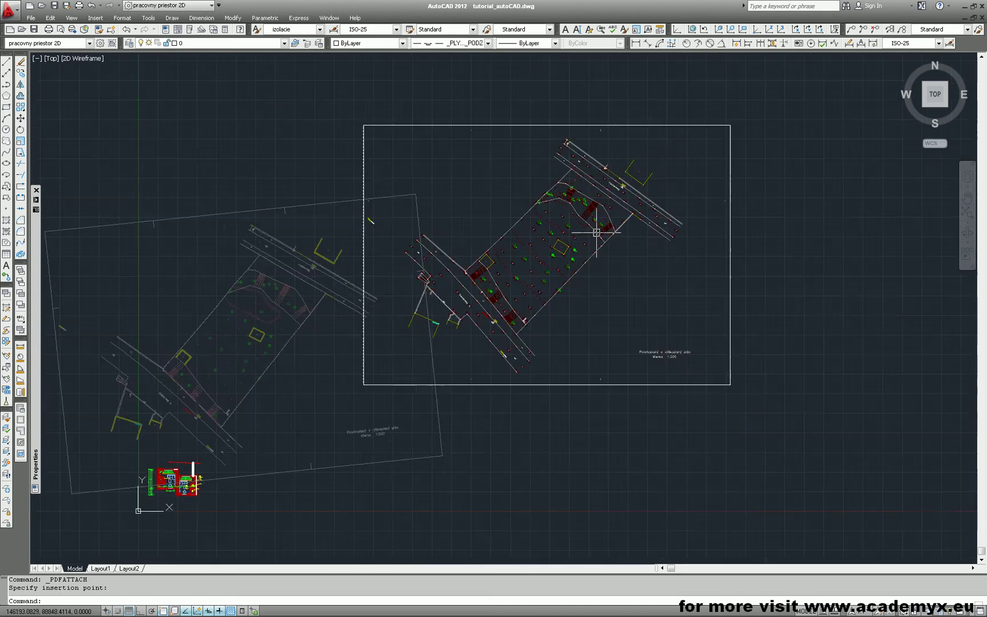
Start a LINE with L, cancel it, and center the view on the PDF plan
{"action": "type", "text": "l"}
{"action": "key", "text": "Return"}
{"action": "key", "text": "Escape"}
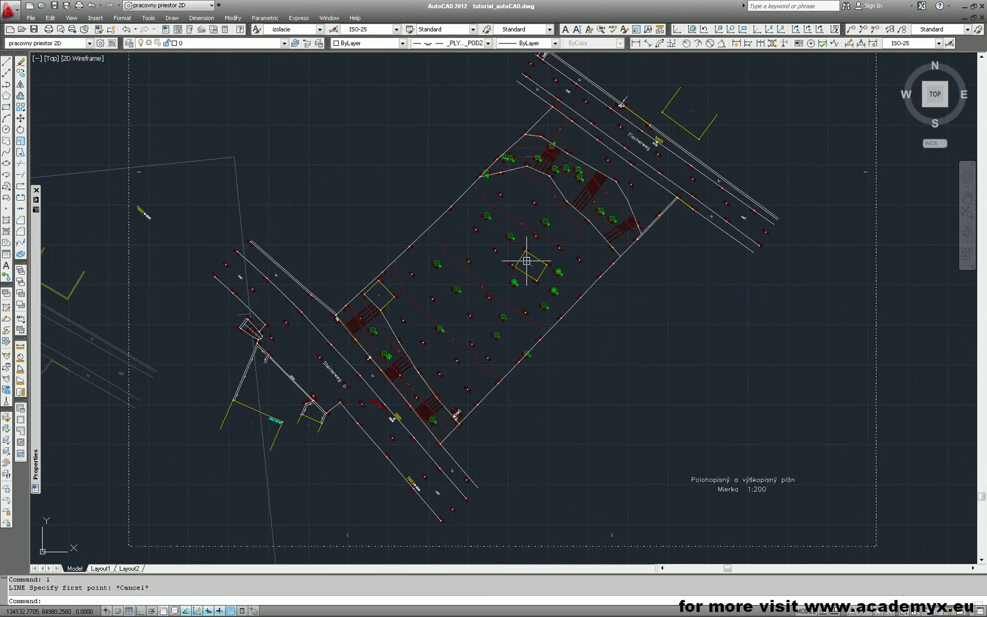
{"action": "scroll", "coordinate": [594, 264], "scroll_direction": "down", "scroll_amount": 5}
{"action": "middle_click_drag", "start_coordinate": [529, 286], "coordinate": [558, 286]}
{"action": "scroll", "coordinate": [568, 268], "scroll_direction": "down", "scroll_amount": 2}
{"action": "scroll", "coordinate": [568, 268], "scroll_direction": "up", "scroll_amount": 3}
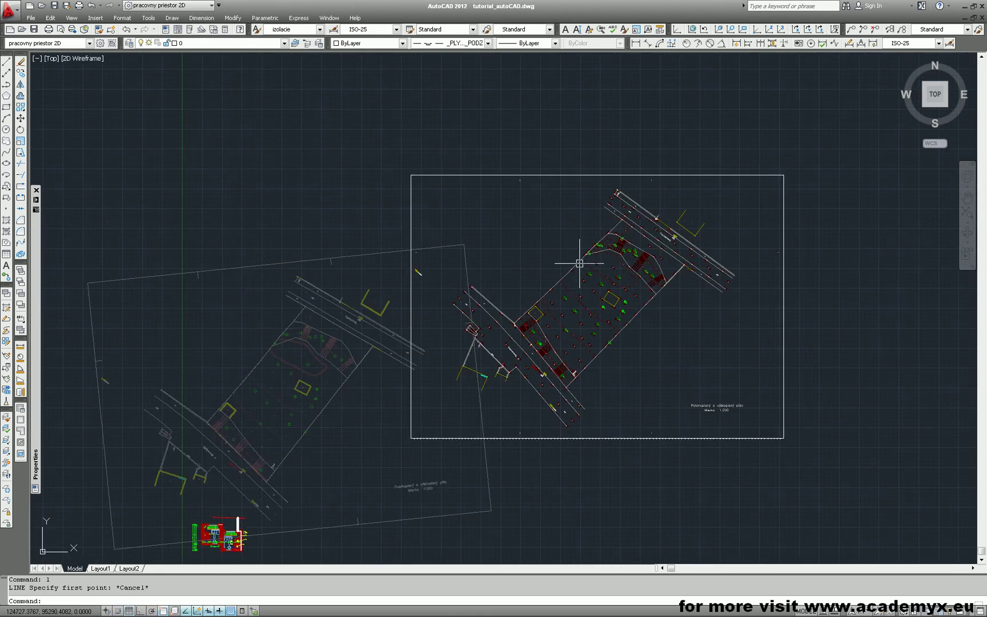
{"action": "scroll", "coordinate": [580, 263], "scroll_direction": "up", "scroll_amount": 2}
{"action": "middle_click_drag", "start_coordinate": [534, 312], "coordinate": [546, 269]}
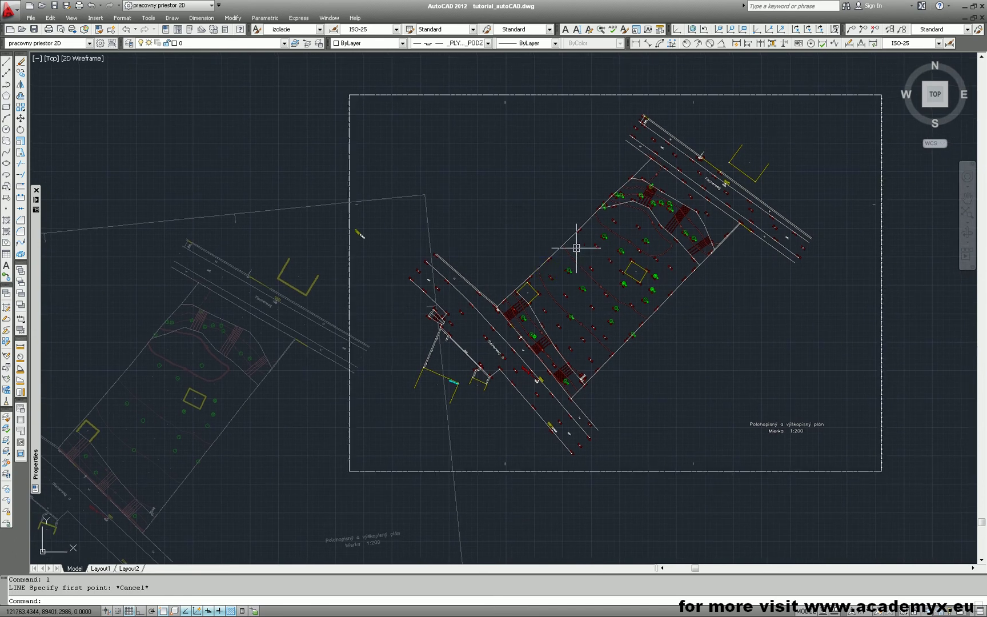
{"action": "left_click", "coordinate": [594, 246]}
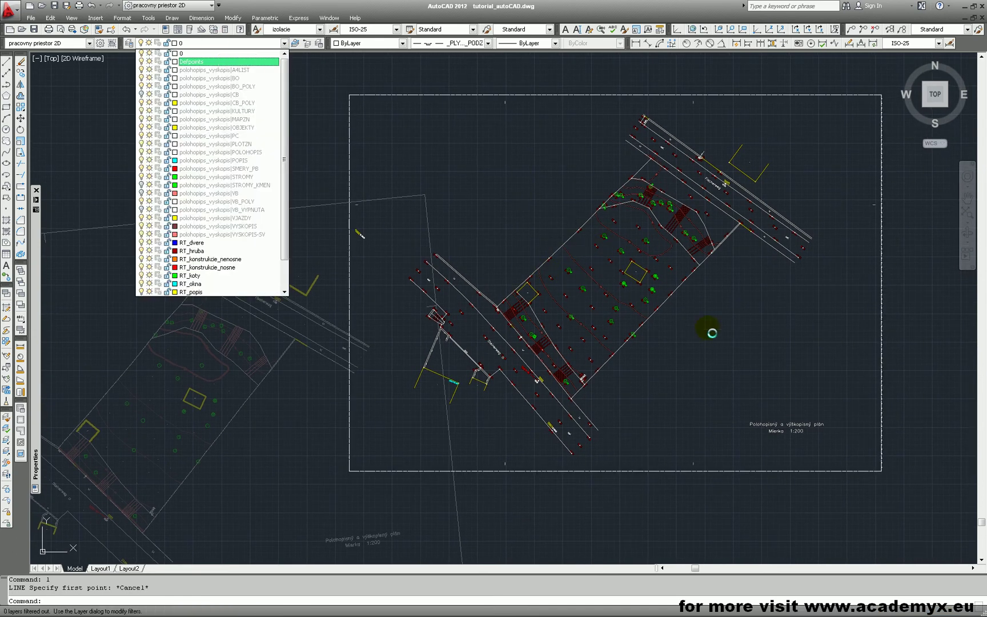
{"action": "left_click", "coordinate": [490, 130]}
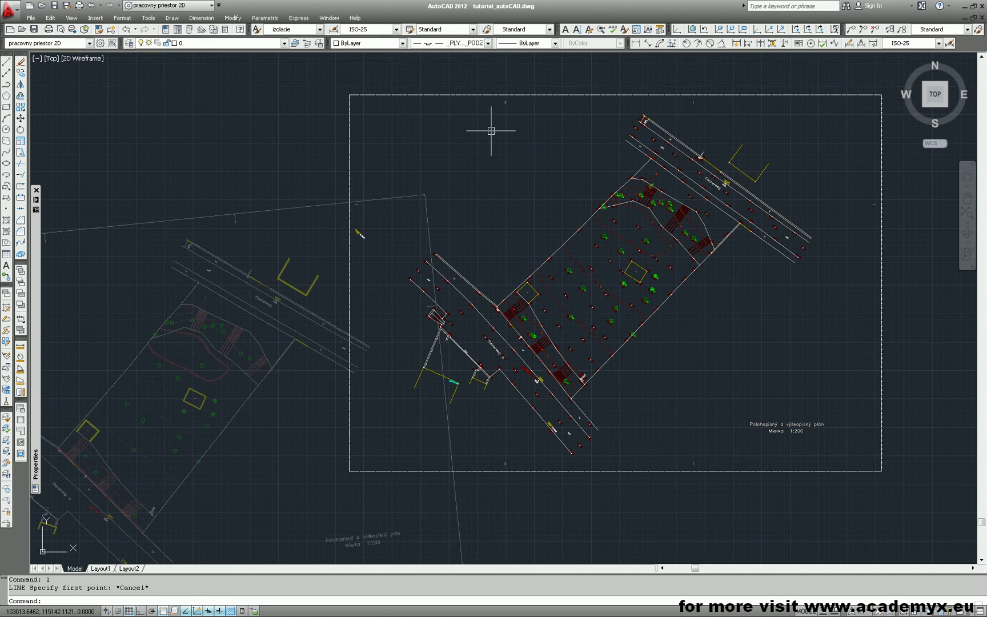
{"action": "middle_click_drag", "start_coordinate": [476, 260], "coordinate": [470, 235]}
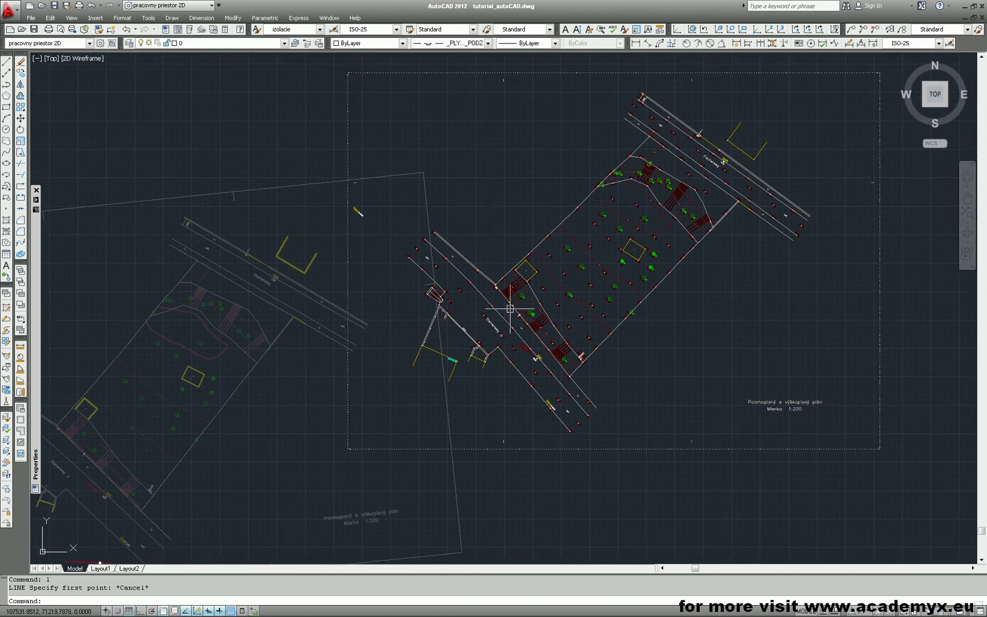
{"action": "scroll", "coordinate": [511, 303], "scroll_direction": "down", "scroll_amount": 5}
{"action": "scroll", "coordinate": [599, 292], "scroll_direction": "up", "scroll_amount": 3}
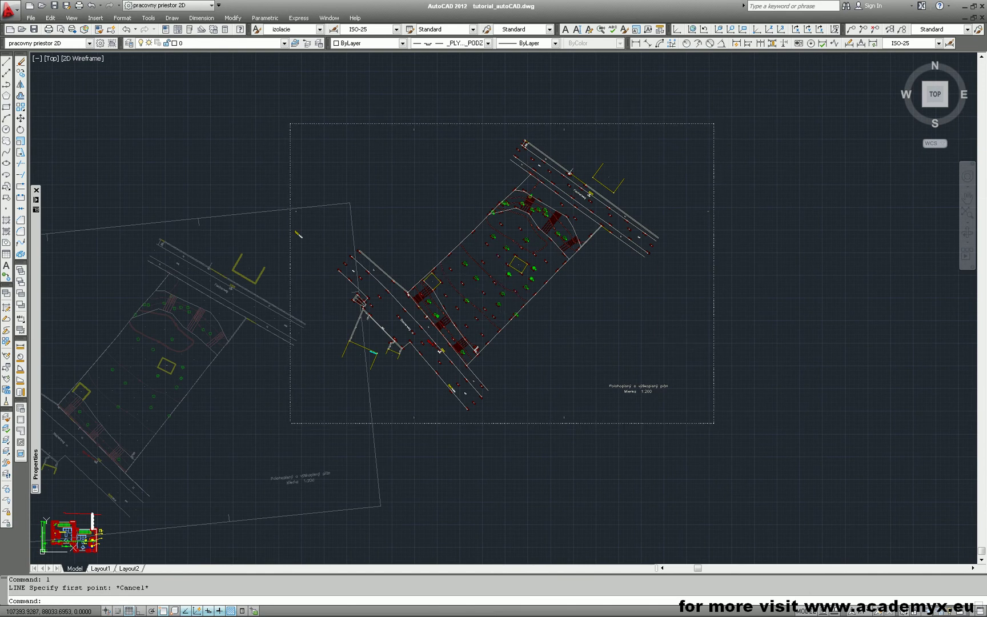
Draw a dashed line from near the street to the plot boundary corner
{"action": "left_click", "coordinate": [6, 61]}
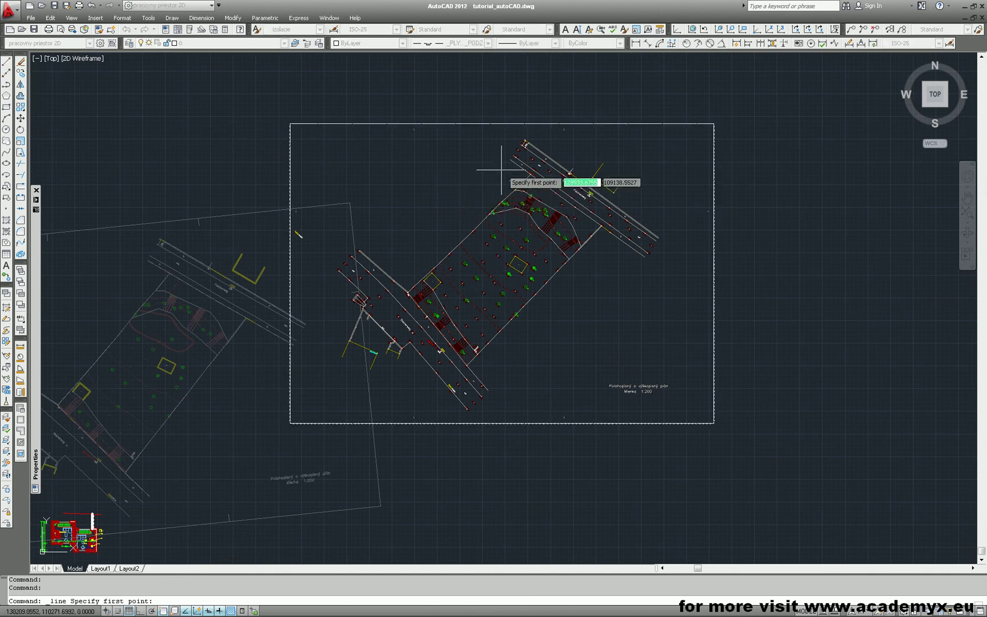
{"action": "scroll", "coordinate": [514, 168], "scroll_direction": "up", "scroll_amount": 3}
{"action": "scroll", "coordinate": [510, 162], "scroll_direction": "up", "scroll_amount": 3}
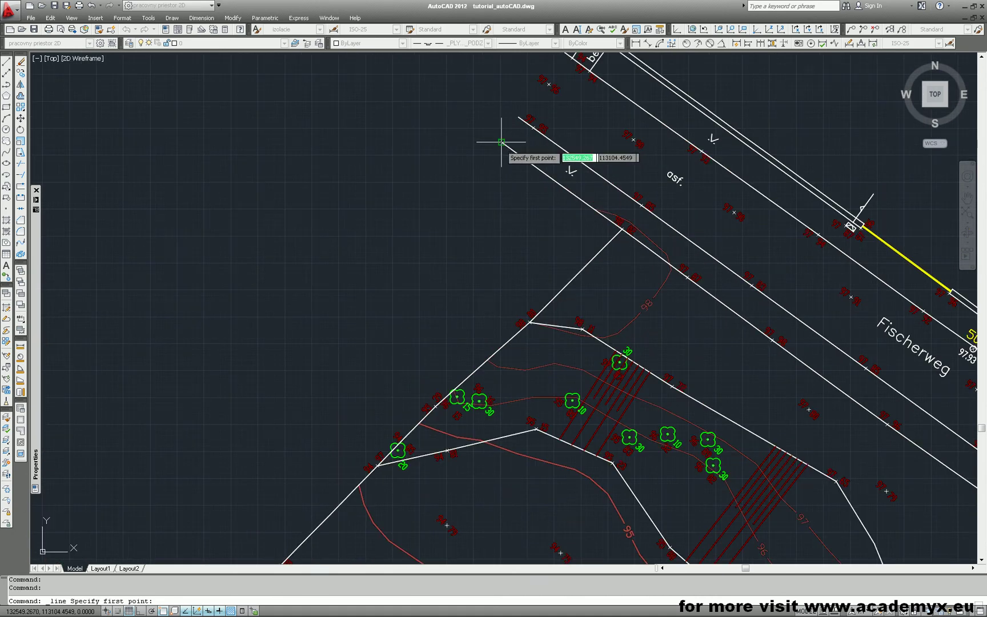
{"action": "scroll", "coordinate": [501, 140], "scroll_direction": "up", "scroll_amount": 2}
{"action": "left_click", "coordinate": [500, 139]}
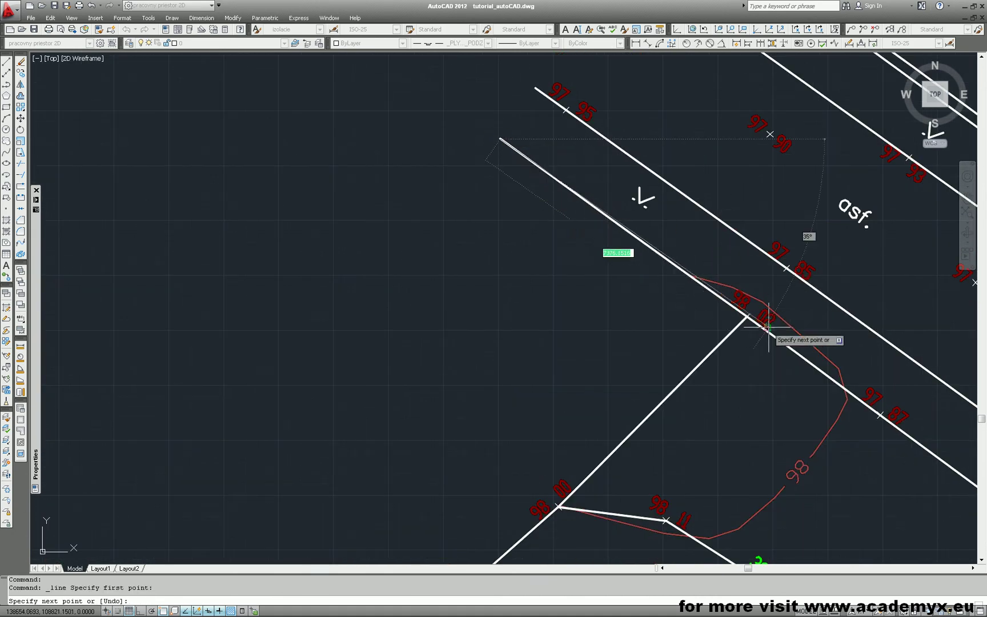
{"action": "scroll", "coordinate": [747, 315], "scroll_direction": "up", "scroll_amount": 2}
{"action": "scroll", "coordinate": [747, 315], "scroll_direction": "up", "scroll_amount": 2}
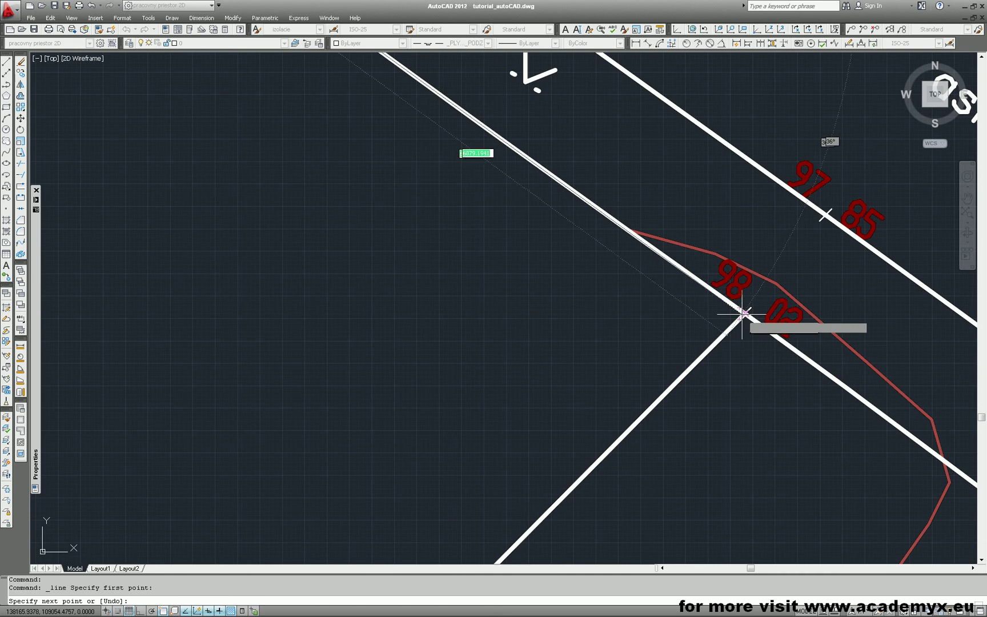
{"action": "scroll", "coordinate": [652, 275], "scroll_direction": "up", "scroll_amount": 2}
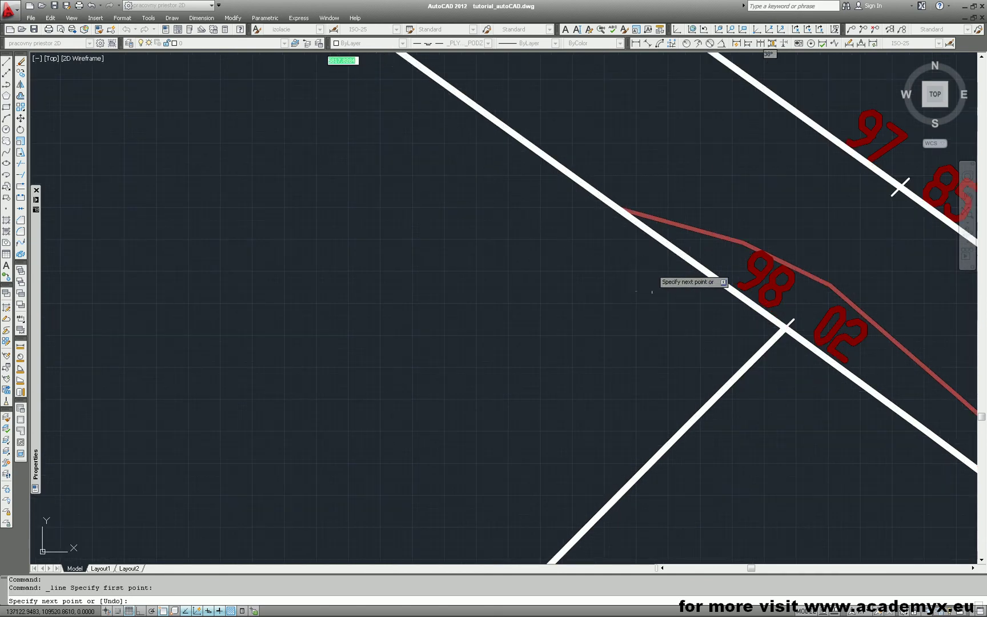
{"action": "scroll", "coordinate": [651, 266], "scroll_direction": "down", "scroll_amount": 5}
{"action": "scroll", "coordinate": [650, 260], "scroll_direction": "up", "scroll_amount": 3}
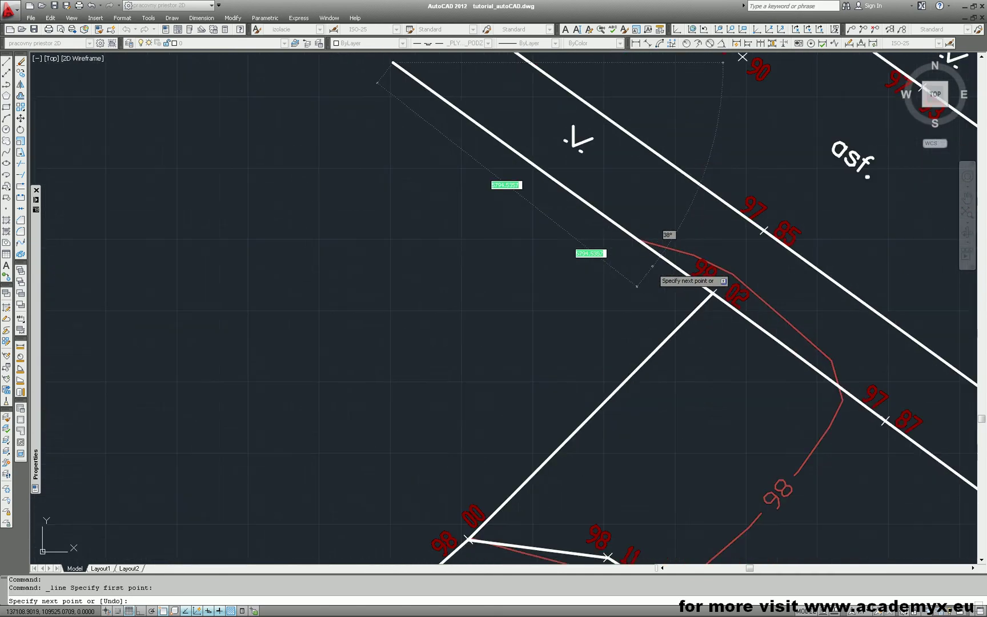
{"action": "scroll", "coordinate": [650, 255], "scroll_direction": "up", "scroll_amount": 2}
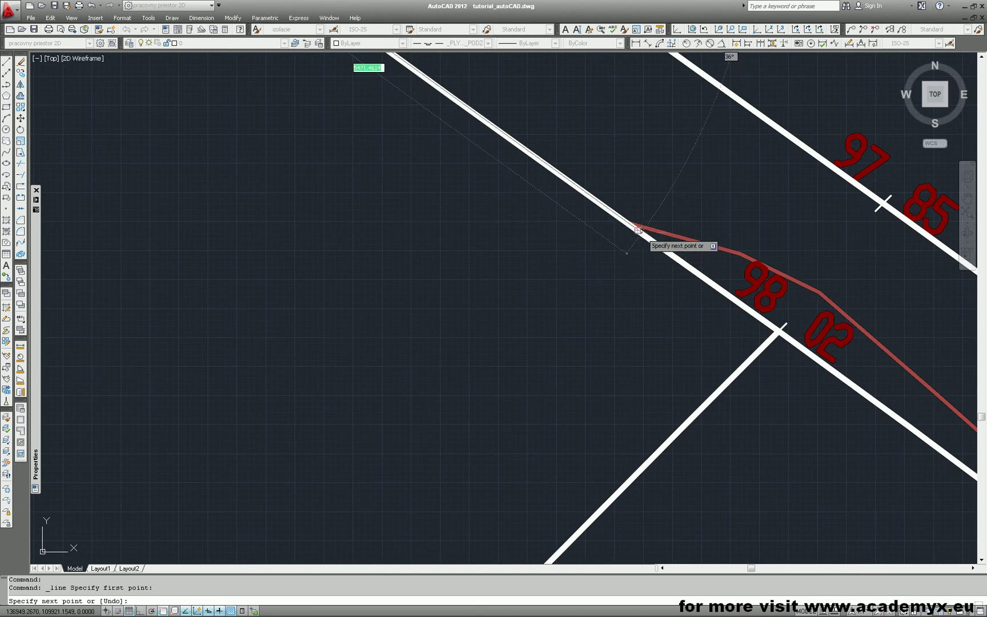
{"action": "scroll", "coordinate": [641, 232], "scroll_direction": "down", "scroll_amount": 4}
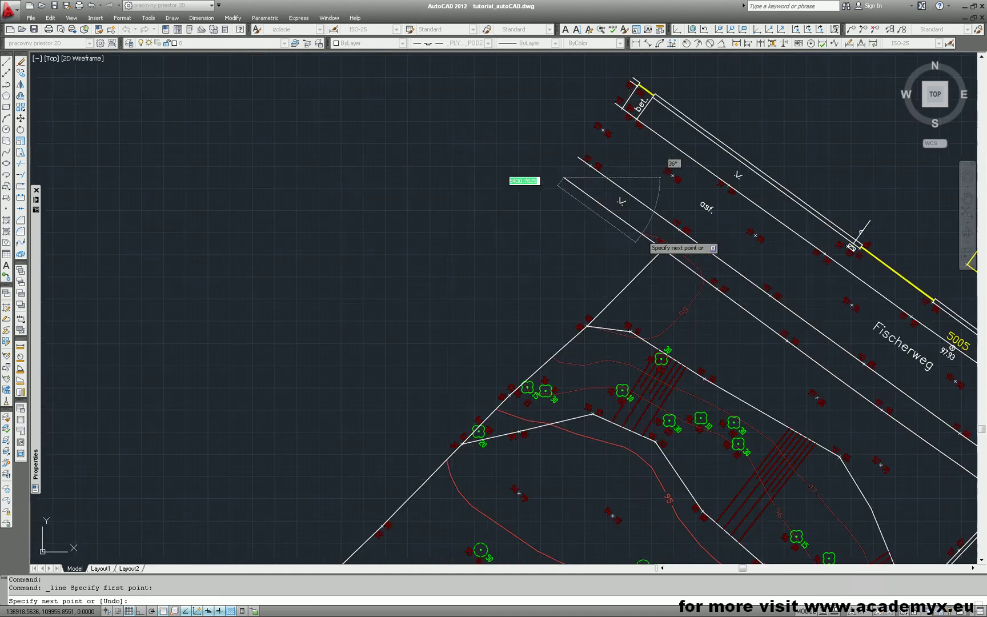
{"action": "scroll", "coordinate": [631, 329], "scroll_direction": "up", "scroll_amount": 4}
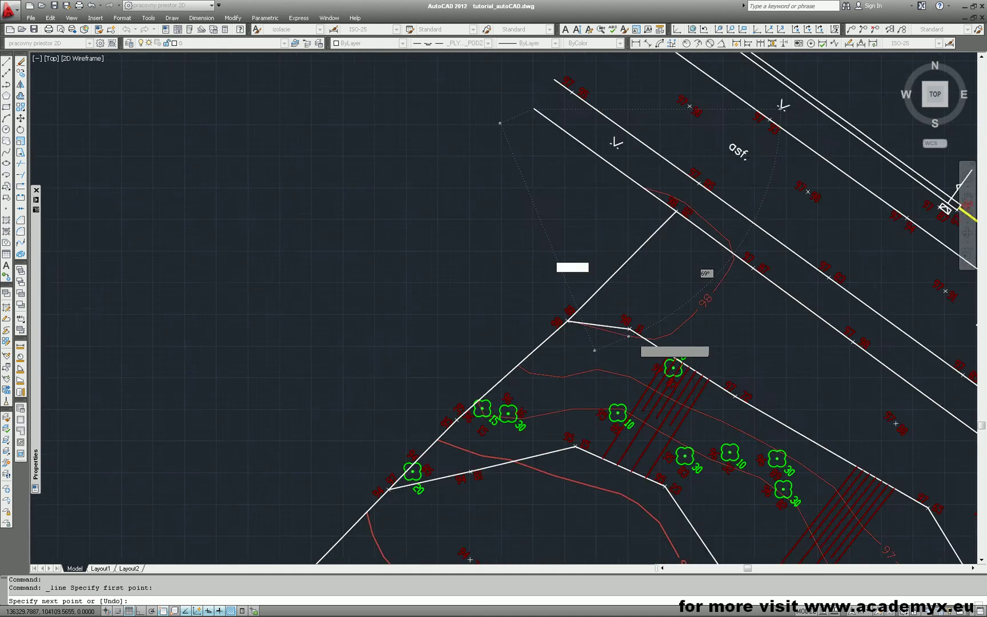
{"action": "scroll", "coordinate": [632, 329], "scroll_direction": "up", "scroll_amount": 3}
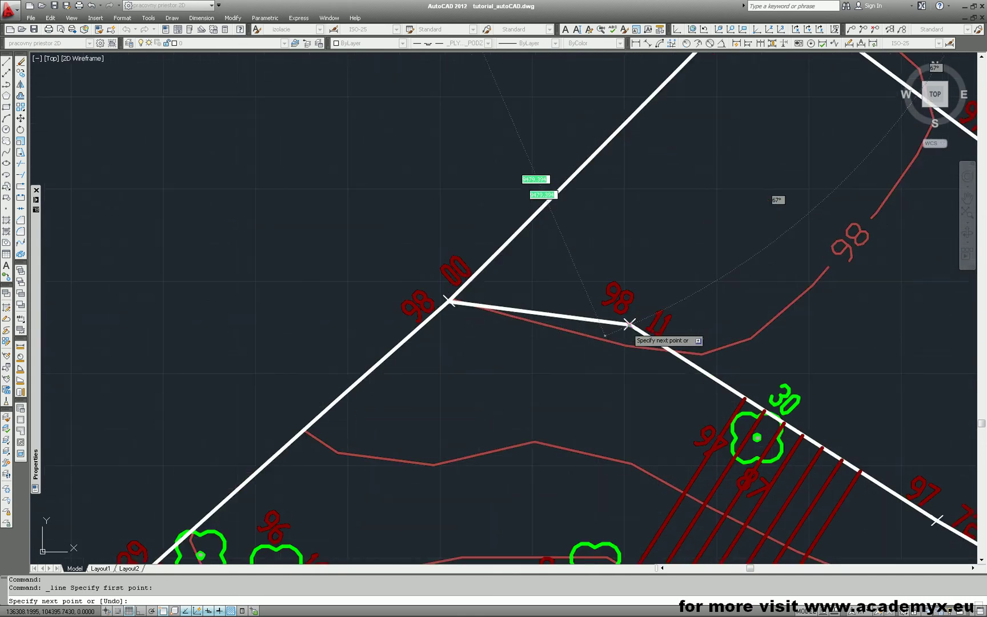
{"action": "left_click", "coordinate": [629, 324]}
{"action": "scroll", "coordinate": [574, 323], "scroll_direction": "down", "scroll_amount": 4}
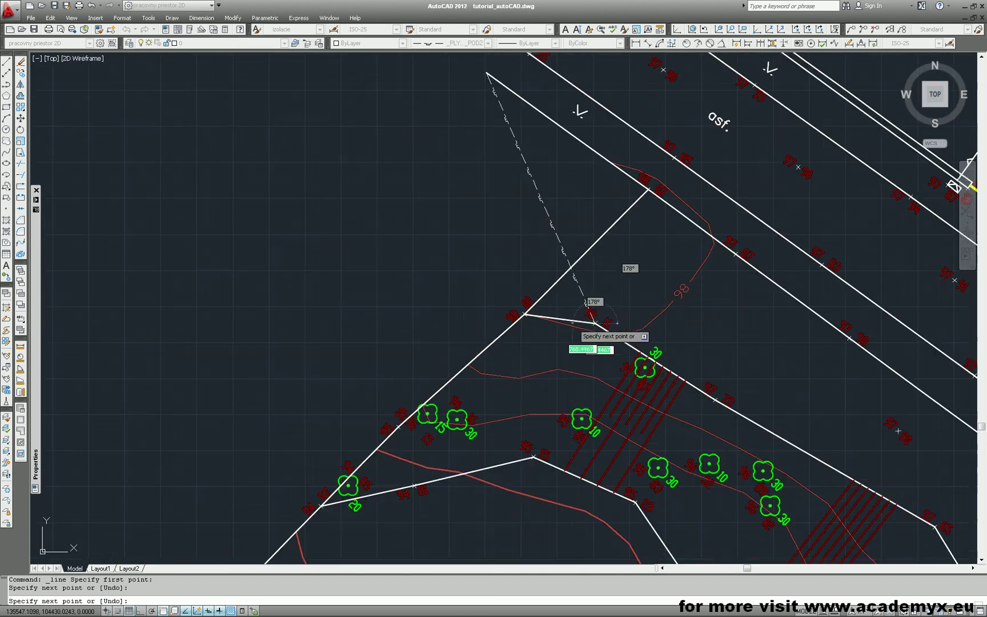
{"action": "key", "text": "Escape"}
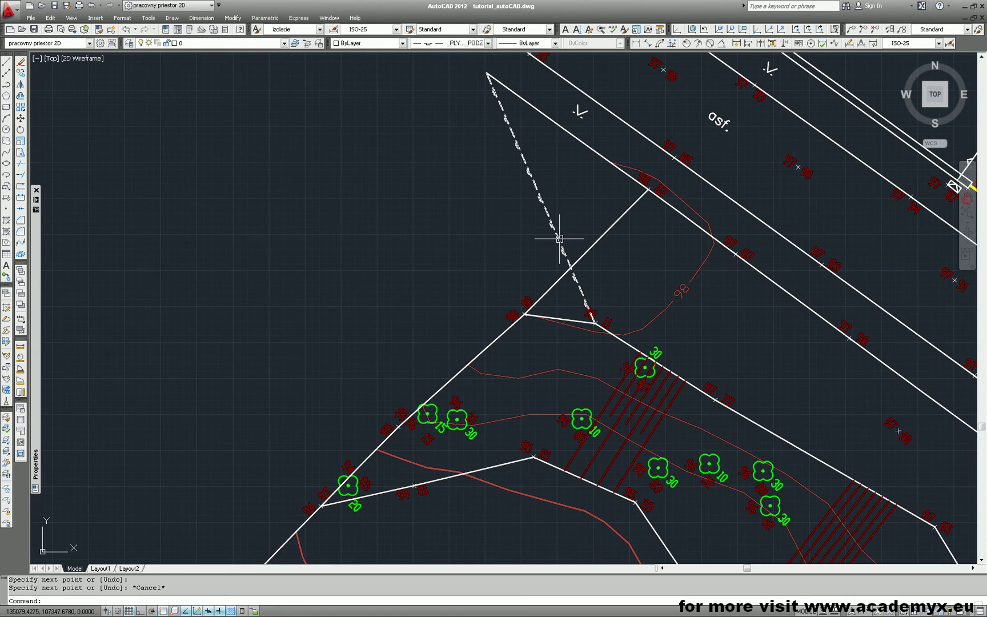
Select the new dashed line to check it, then pan across the whole parcel
{"action": "left_click", "coordinate": [560, 238]}
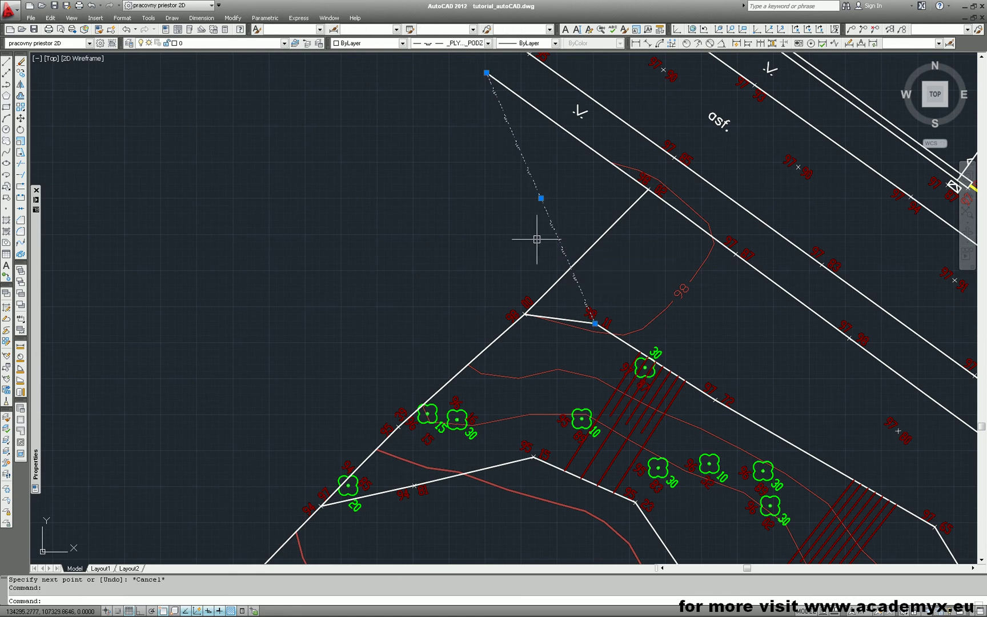
{"action": "scroll", "coordinate": [529, 221], "scroll_direction": "down", "scroll_amount": 5}
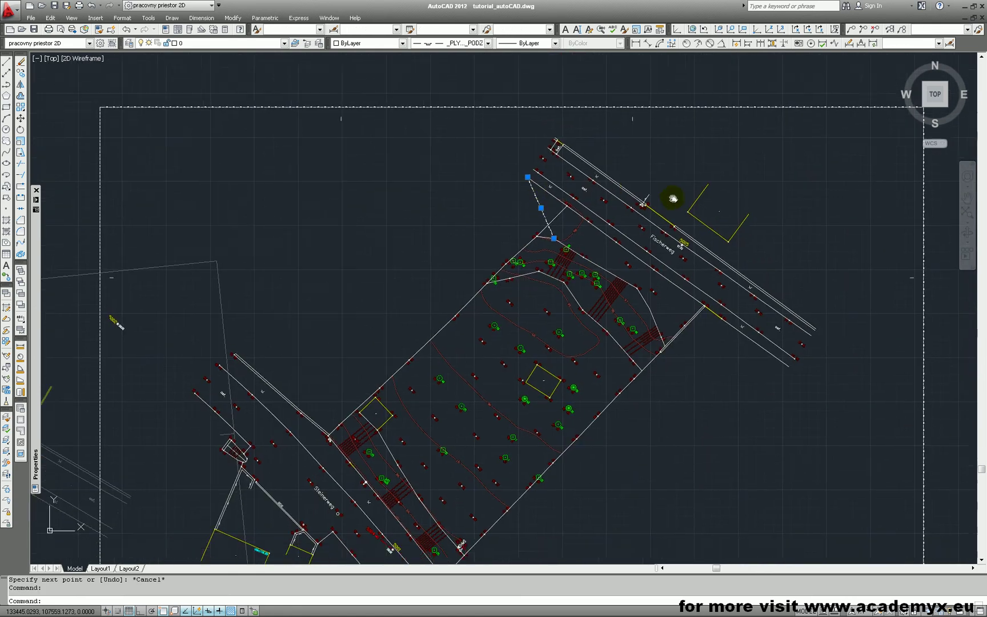
{"action": "middle_click_drag", "start_coordinate": [496, 247], "coordinate": [594, 217]}
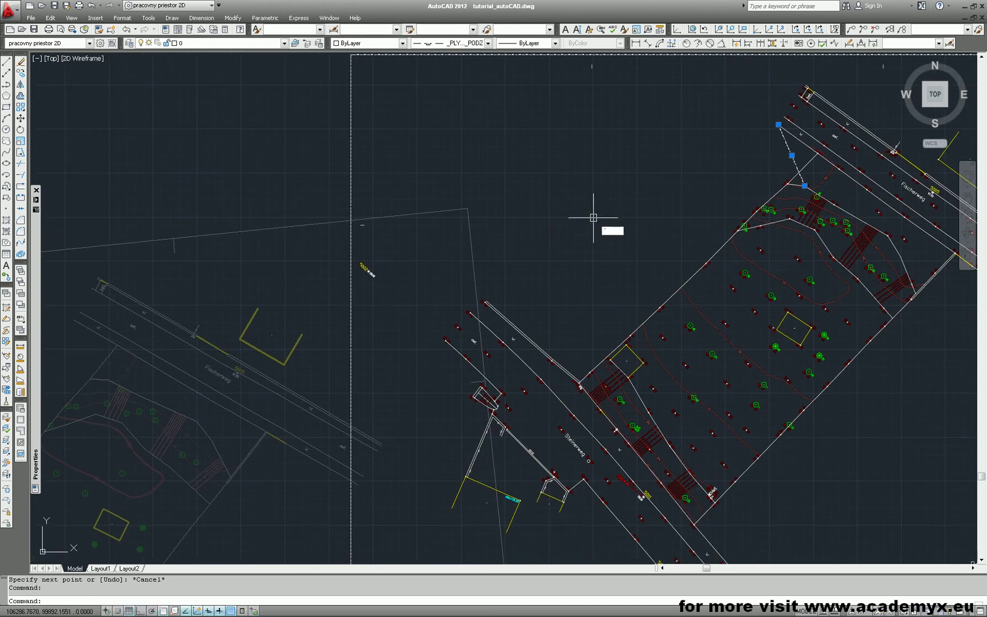
{"action": "key", "text": "Escape"}
{"action": "mouse_move", "coordinate": [440, 253]}
{"action": "middle_mouse_down"}
{"action": "mouse_move", "coordinate": [589, 223]}
{"action": "mouse_move", "coordinate": [713, 174]}
{"action": "middle_mouse_up"}
Draw a trial tick-patterned line along the road edge, then delete it
{"action": "type", "text": "L"}
{"action": "key", "text": "Return"}
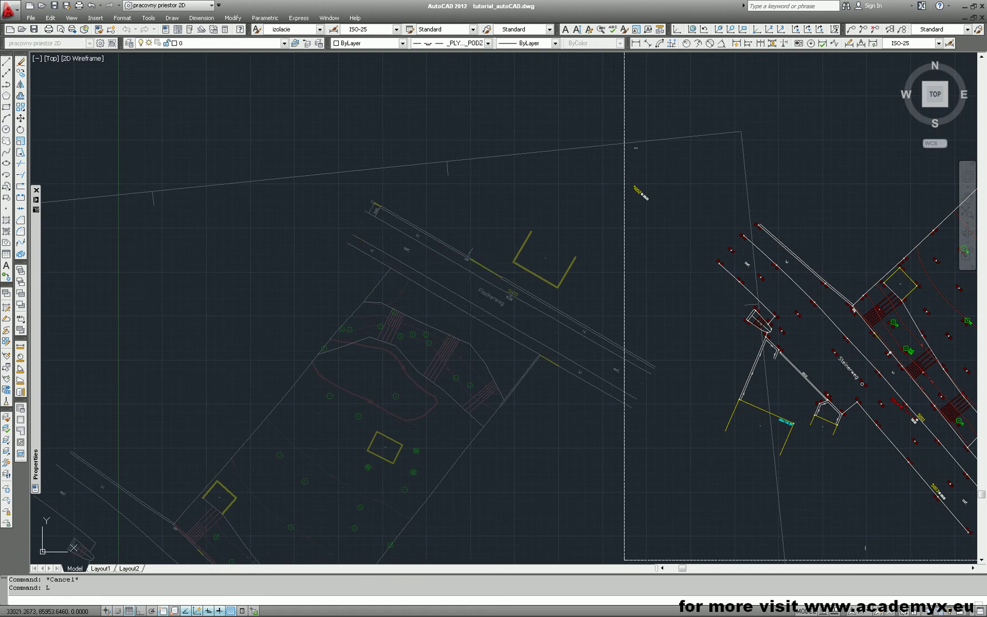
{"action": "scroll", "coordinate": [345, 244], "scroll_direction": "up", "scroll_amount": 5}
{"action": "scroll", "coordinate": [343, 246], "scroll_direction": "up", "scroll_amount": 2}
{"action": "scroll", "coordinate": [539, 336], "scroll_direction": "up", "scroll_amount": 3}
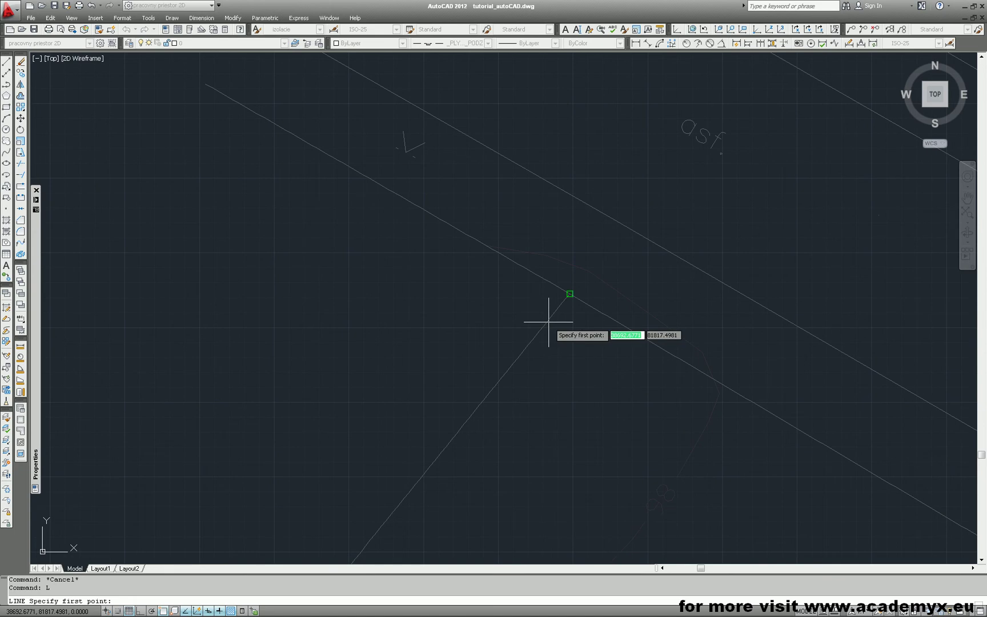
{"action": "scroll", "coordinate": [549, 322], "scroll_direction": "down", "scroll_amount": 4}
{"action": "left_click", "coordinate": [411, 228]}
{"action": "scroll", "coordinate": [445, 252], "scroll_direction": "up", "scroll_amount": 5}
{"action": "scroll", "coordinate": [483, 263], "scroll_direction": "up", "scroll_amount": 3}
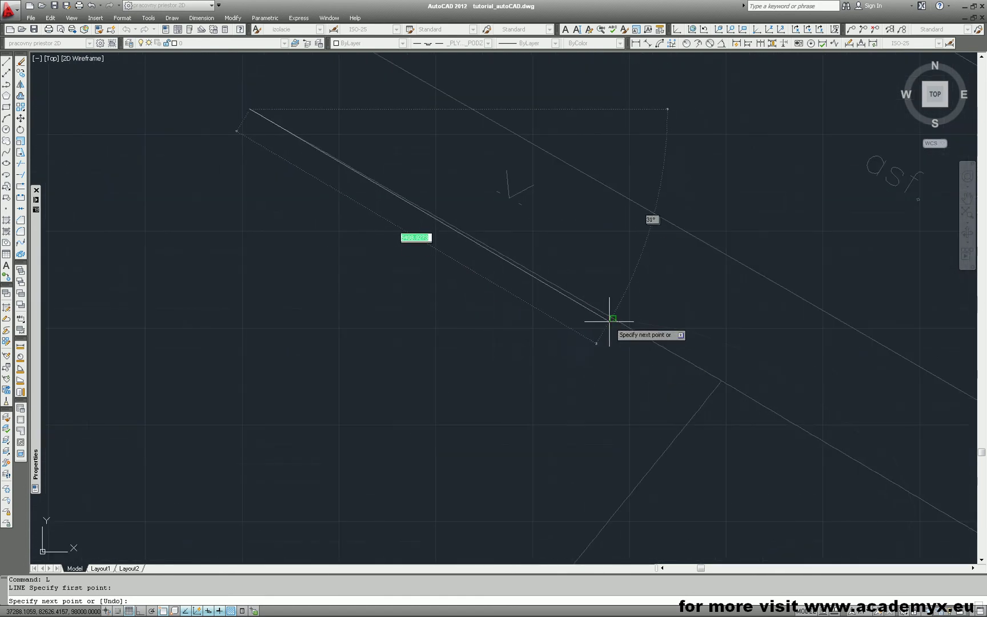
{"action": "left_click", "coordinate": [609, 320]}
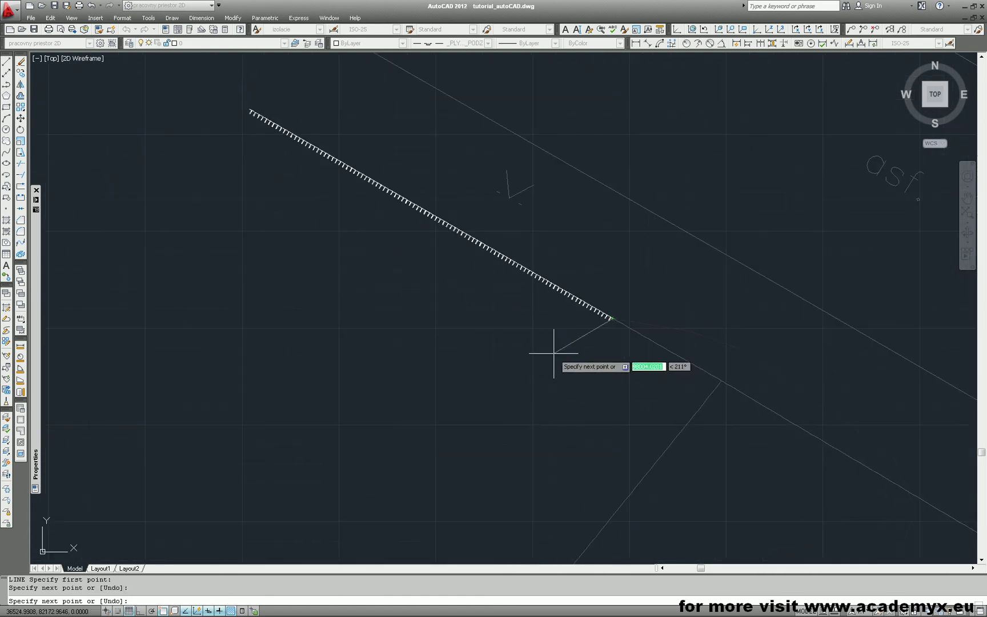
{"action": "scroll", "coordinate": [548, 323], "scroll_direction": "up", "scroll_amount": 2}
{"action": "key", "text": "Escape"}
{"action": "left_click", "coordinate": [574, 295]}
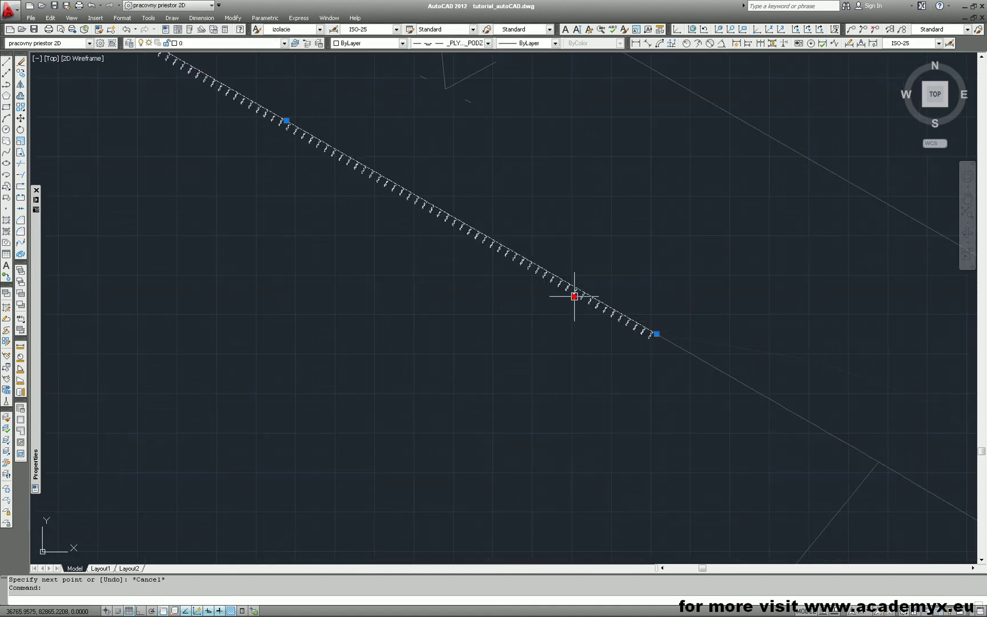
{"action": "key", "text": "Delete"}
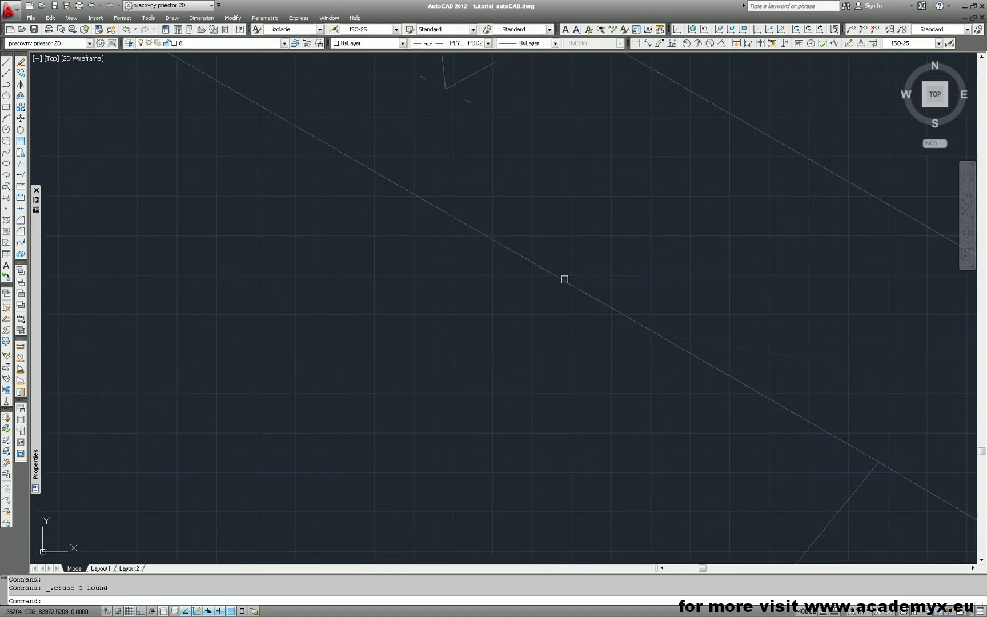
Make ByLayer the current linetype from the Linetype dropdown
{"action": "left_click", "coordinate": [476, 43]}
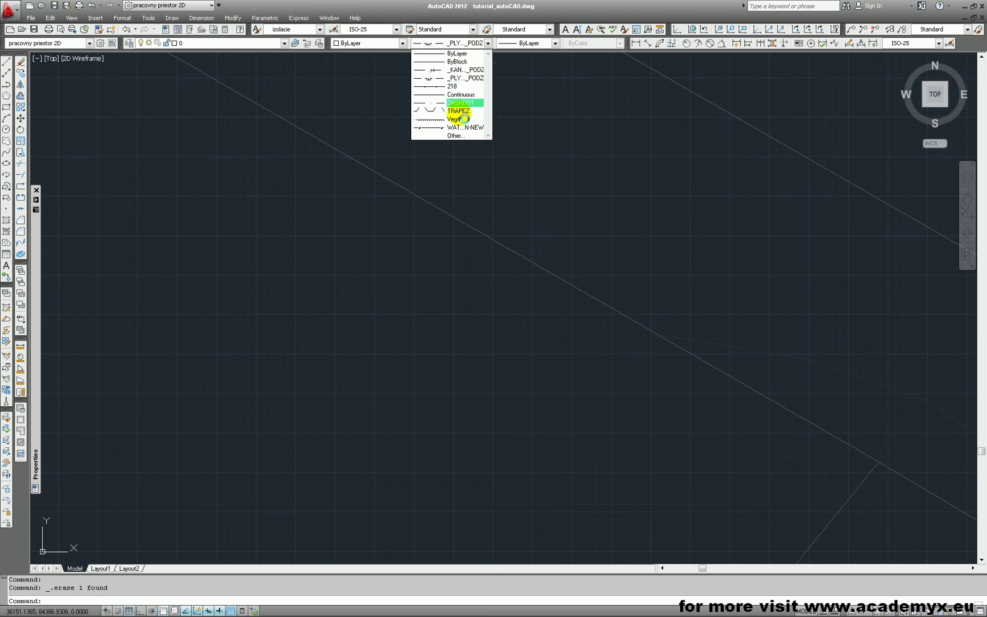
{"action": "key", "text": "Escape"}
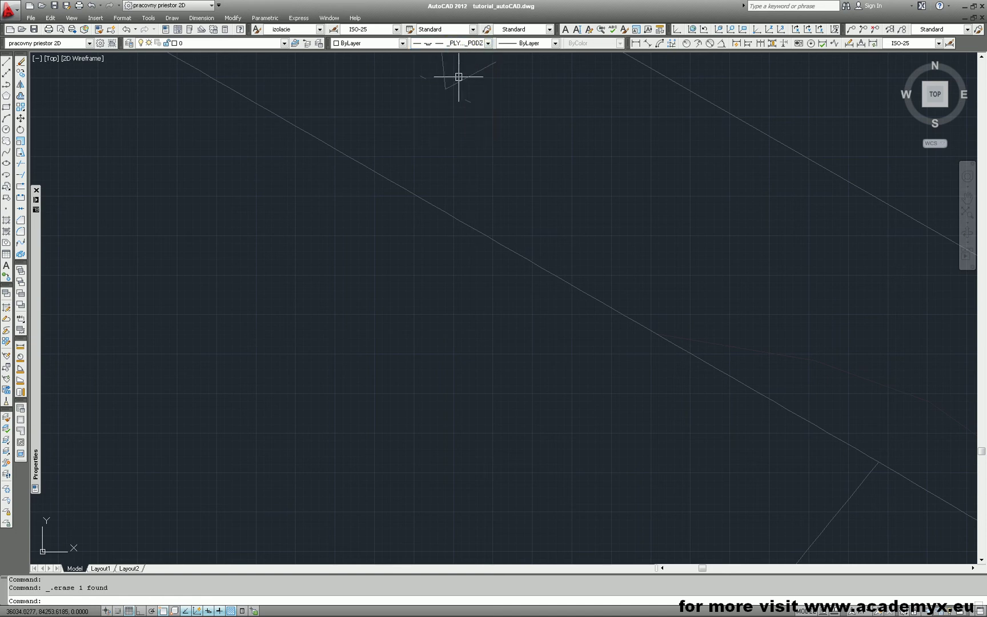
{"action": "left_click", "coordinate": [457, 44]}
{"action": "left_click", "coordinate": [457, 51]}
{"action": "scroll", "coordinate": [461, 274], "scroll_direction": "down", "scroll_amount": 4}
{"action": "scroll", "coordinate": [461, 274], "scroll_direction": "down", "scroll_amount": 3}
{"action": "middle_click_drag", "start_coordinate": [498, 321], "coordinate": [366, 292]}
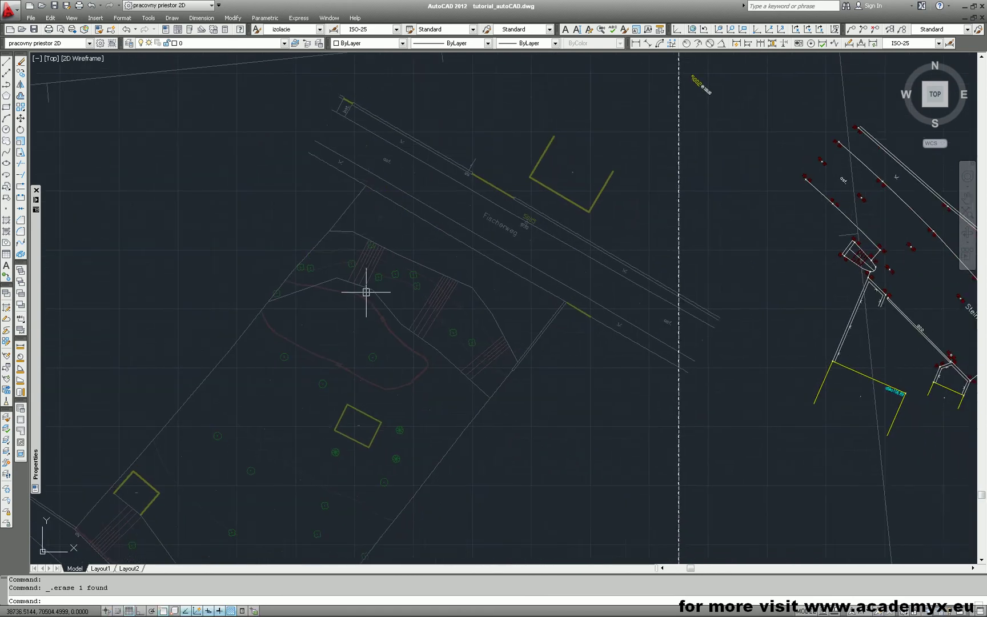
{"action": "scroll", "coordinate": [366, 292], "scroll_direction": "down", "scroll_amount": 5}
{"action": "scroll", "coordinate": [636, 293], "scroll_direction": "up", "scroll_amount": 2}
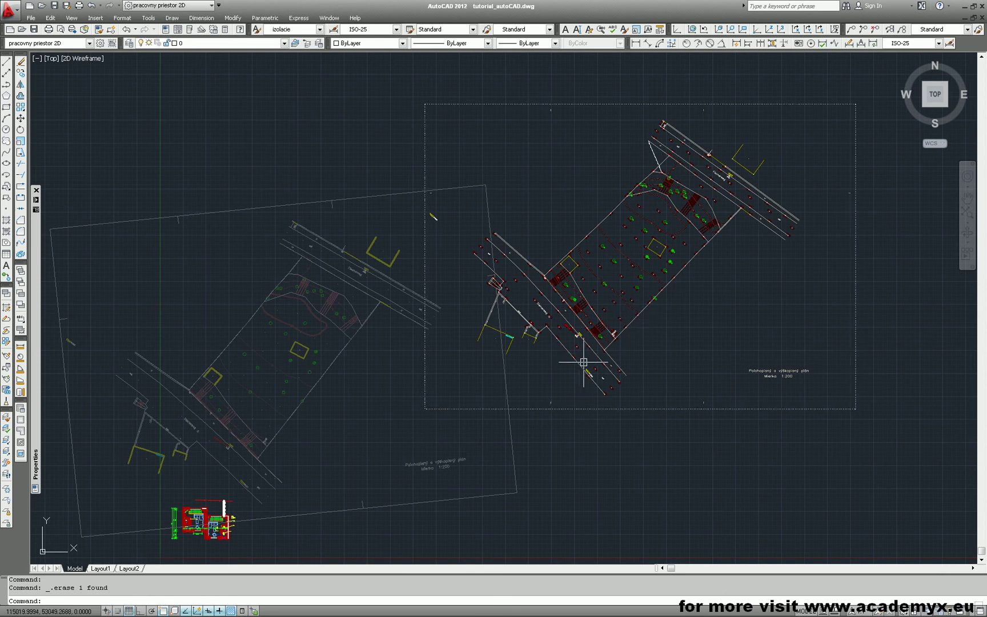
Undo the last property change and show the PDF survey underlay's properties
{"action": "key", "text": "ctrl+z"}
{"action": "key", "text": "Escape"}
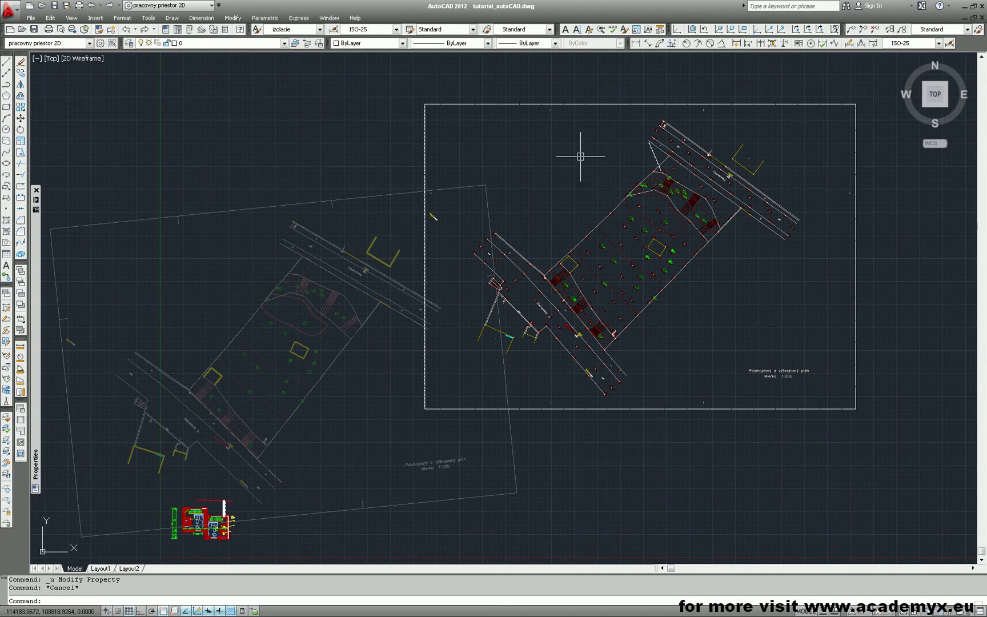
{"action": "left_click", "coordinate": [572, 106]}
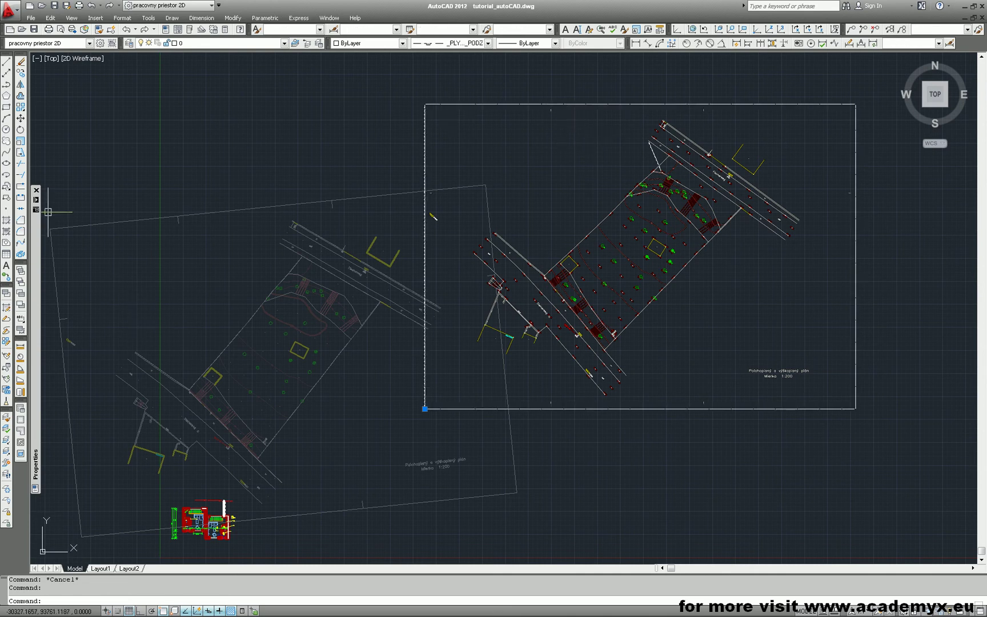
{"action": "left_click", "coordinate": [37, 200]}
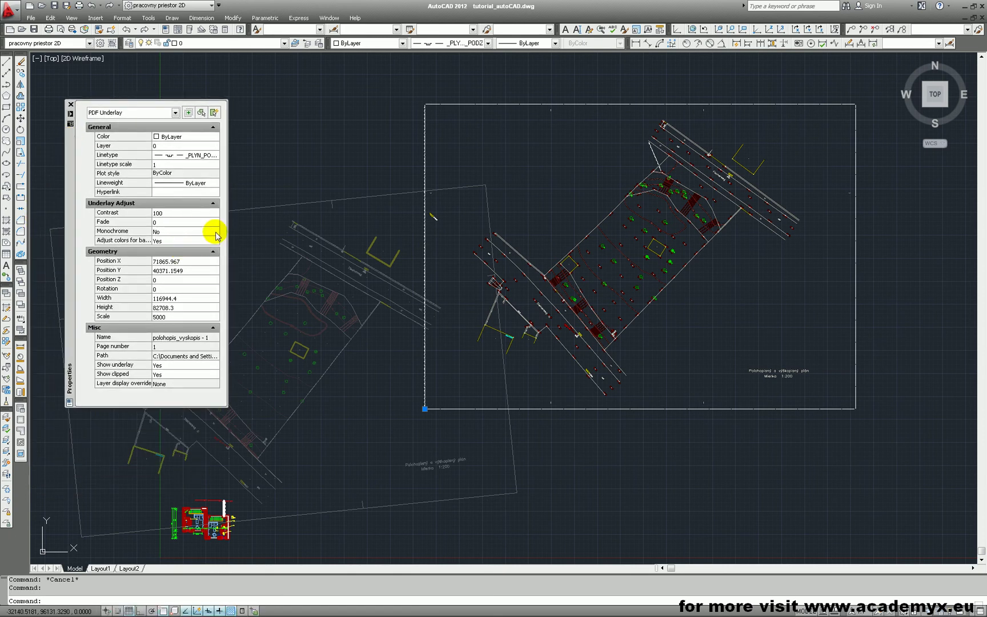
Set the underlay's Monochrome to Yes and Fade to 50
{"action": "left_click", "coordinate": [216, 234]}
{"action": "left_click", "coordinate": [214, 232]}
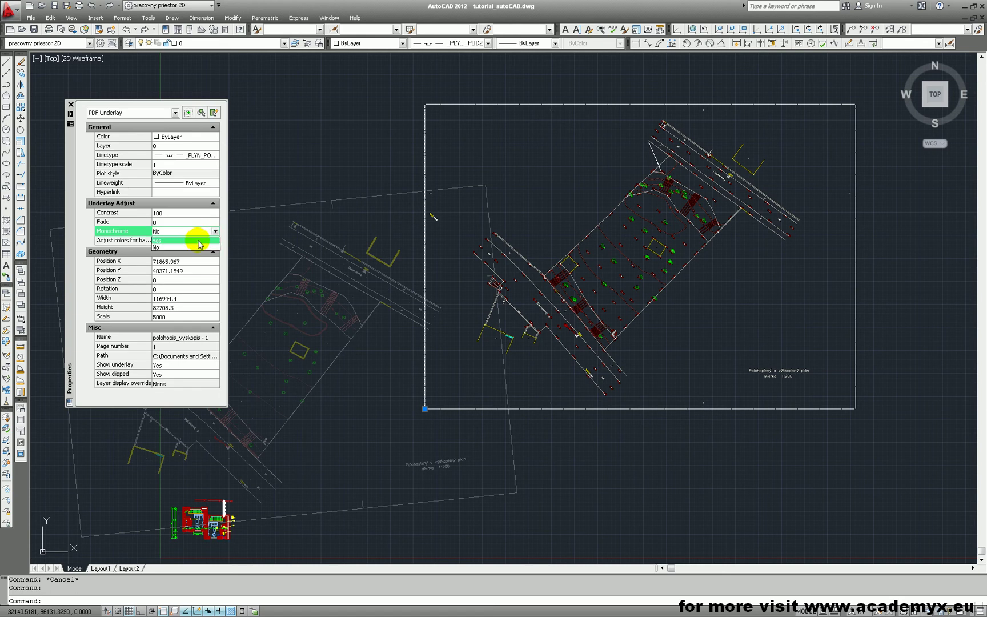
{"action": "left_click", "coordinate": [199, 241]}
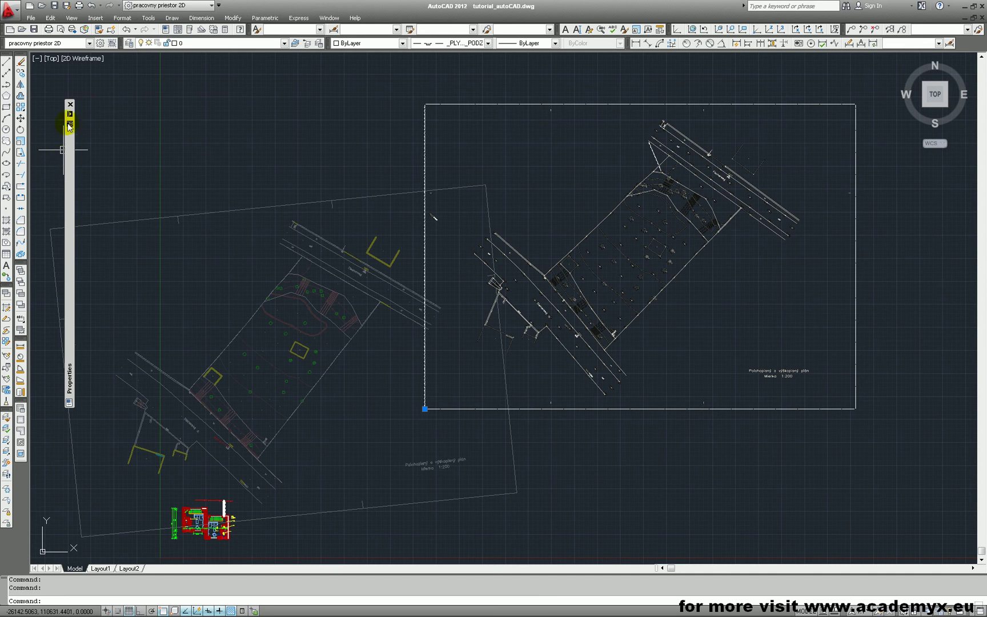
{"action": "mouse_move", "coordinate": [69, 127]}
{"action": "left_click", "coordinate": [200, 222]}
{"action": "left_click", "coordinate": [200, 222]}
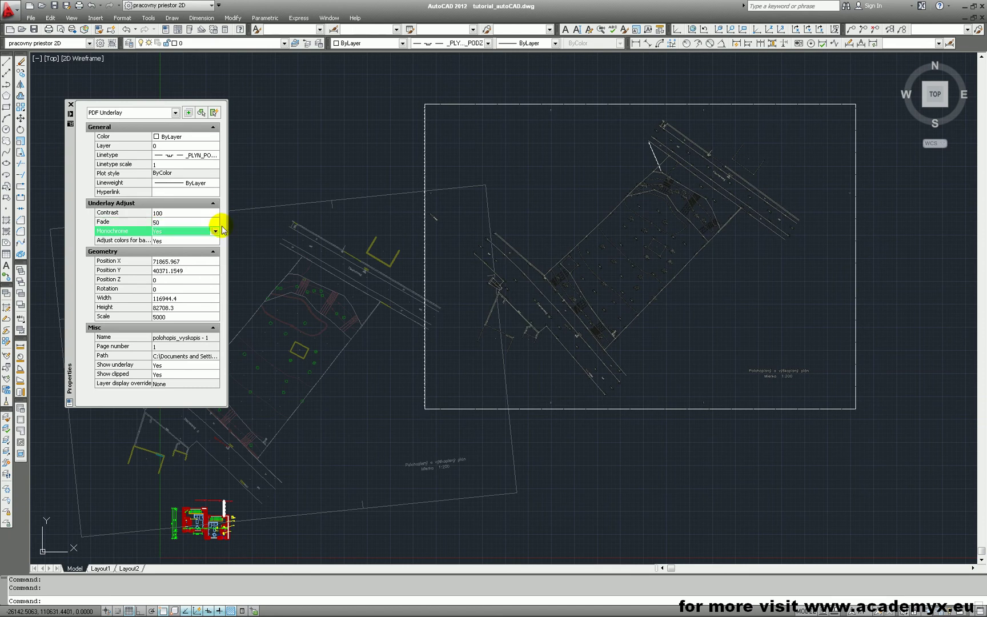
{"action": "key", "text": "Escape"}
Grip-move the PDF underlay beside the tilted survey reference and erase a stray short line
{"action": "scroll", "coordinate": [577, 282], "scroll_direction": "up", "scroll_amount": 8}
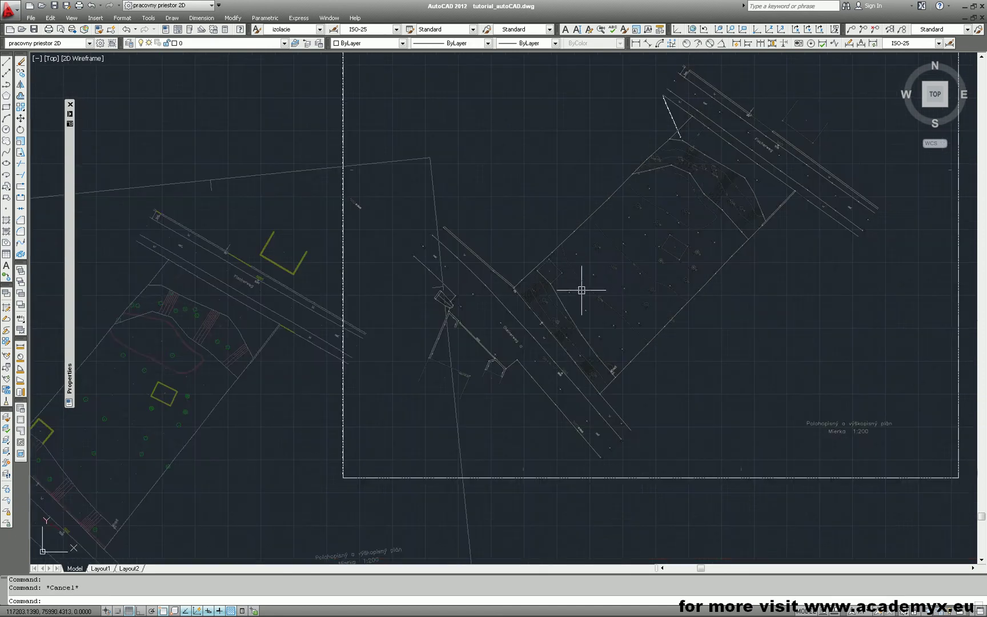
{"action": "scroll", "coordinate": [591, 302], "scroll_direction": "down", "scroll_amount": 10}
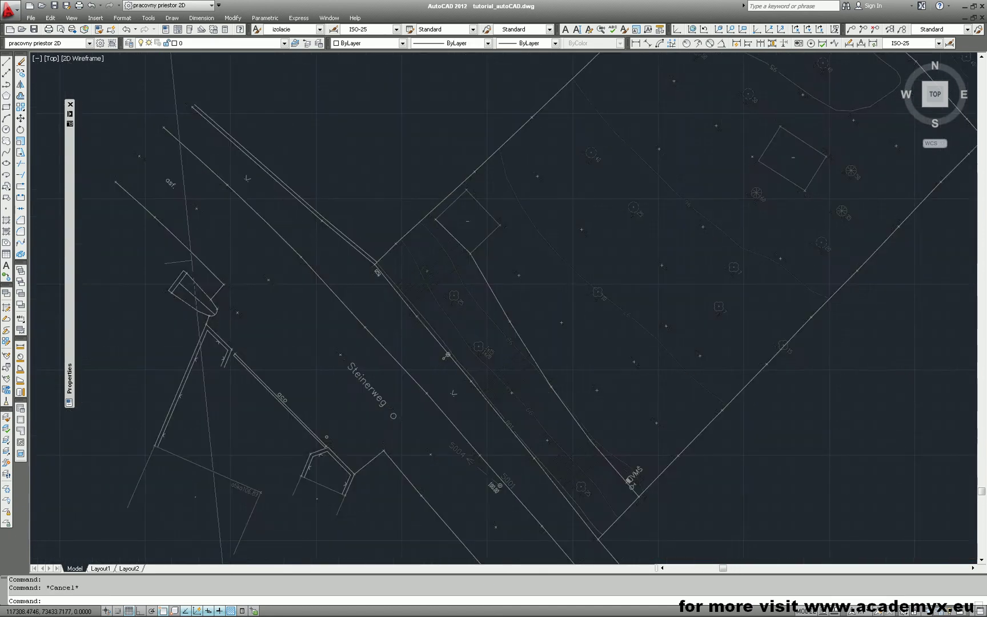
{"action": "scroll", "coordinate": [540, 307], "scroll_direction": "down", "scroll_amount": 4}
{"action": "scroll", "coordinate": [533, 313], "scroll_direction": "up", "scroll_amount": 3}
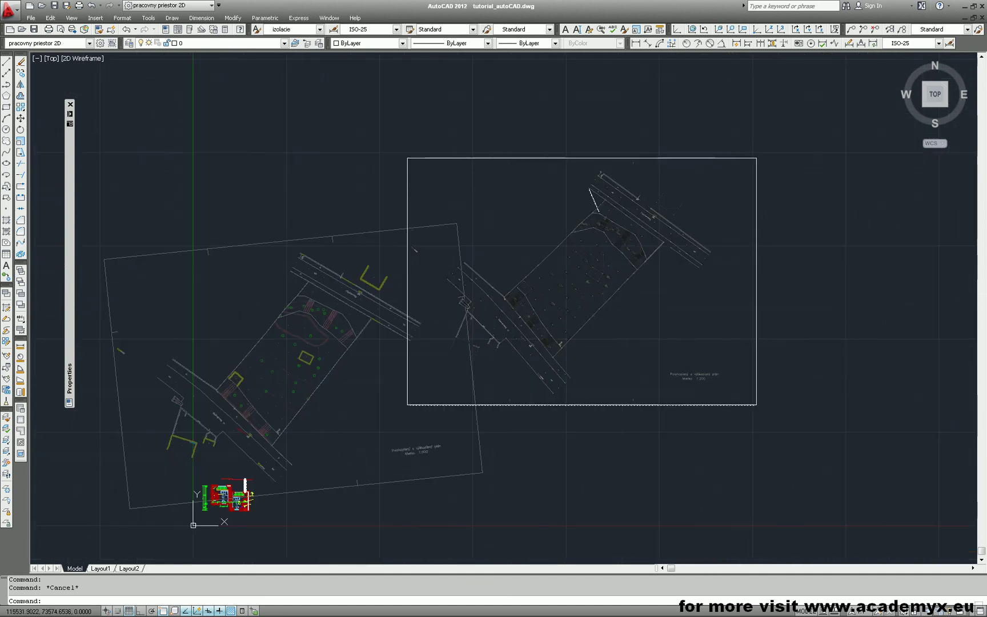
{"action": "middle_click_drag", "start_coordinate": [512, 335], "coordinate": [542, 274]}
{"action": "left_click", "coordinate": [540, 342]}
{"action": "left_click", "coordinate": [439, 343]}
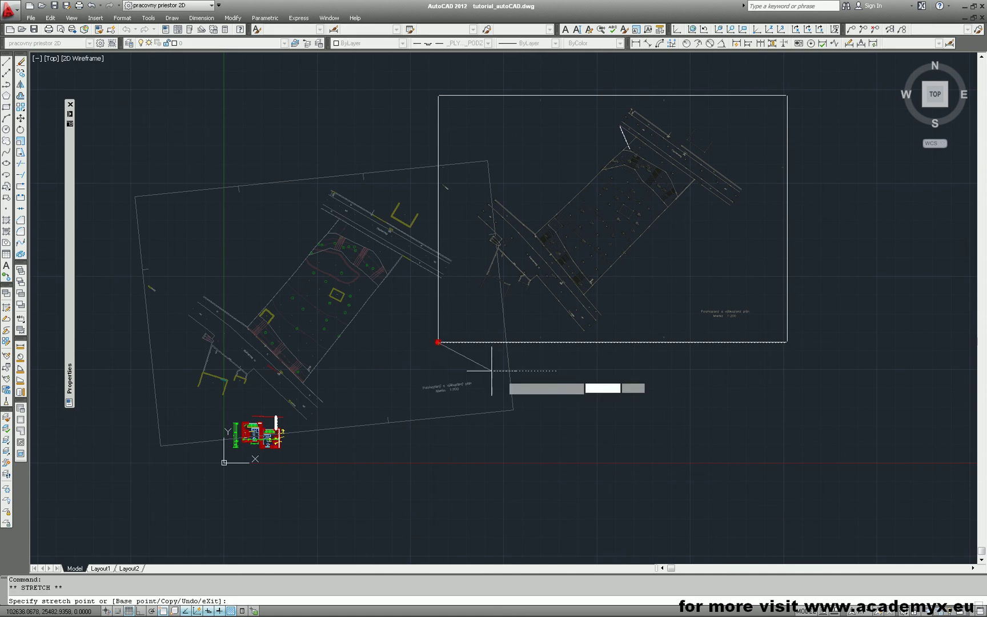
{"action": "left_click", "coordinate": [513, 410]}
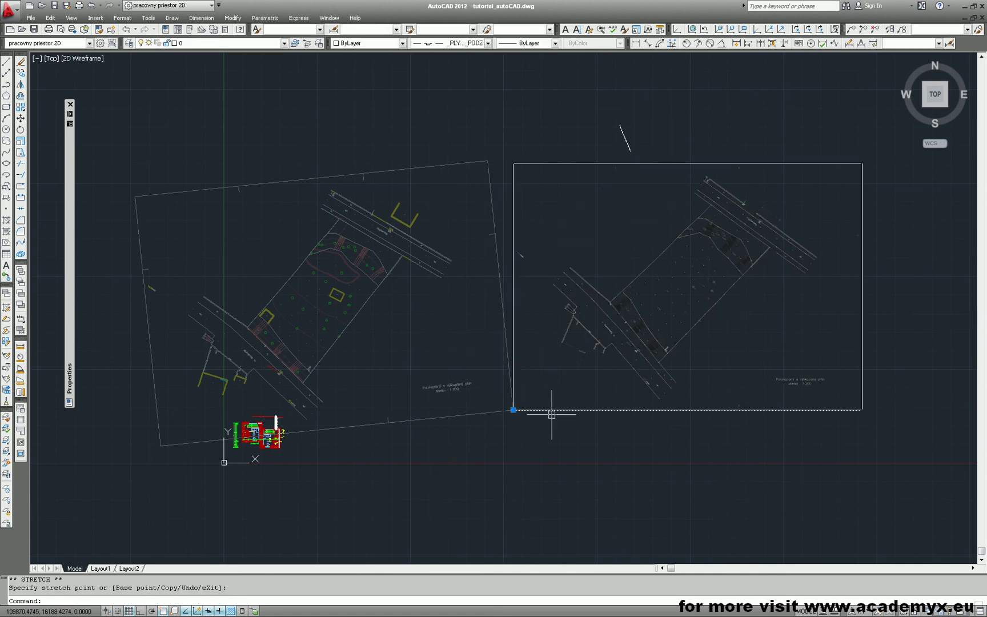
{"action": "key", "text": "Delete"}
{"action": "scroll", "coordinate": [552, 414], "scroll_direction": "down", "scroll_amount": 2}
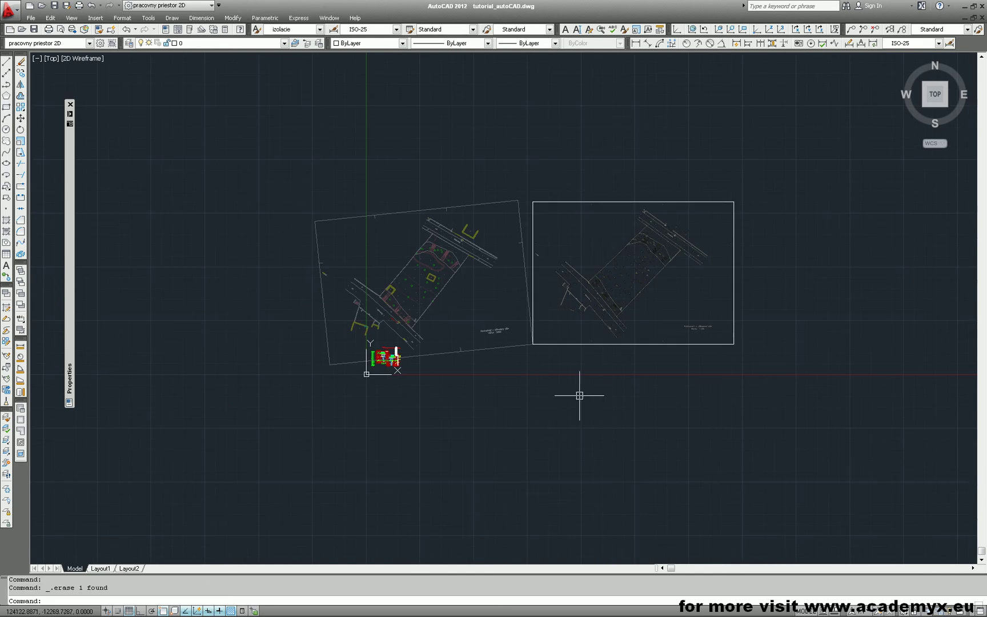
Detach the polohopis_vyskopis PDF reference in External References, after undoing a trial unload
{"action": "left_click", "coordinate": [96, 22]}
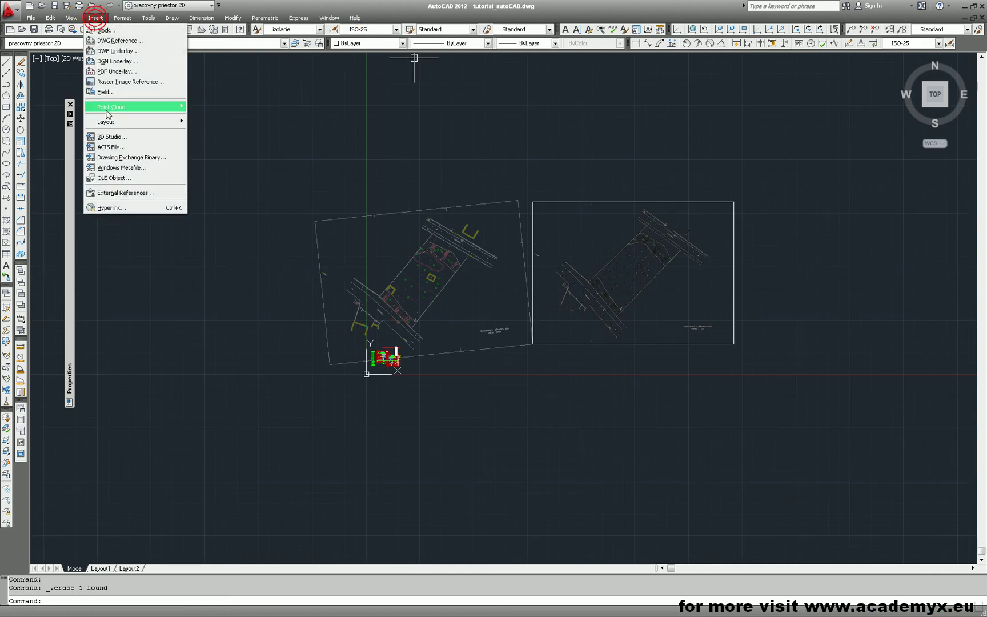
{"action": "left_click", "coordinate": [124, 190]}
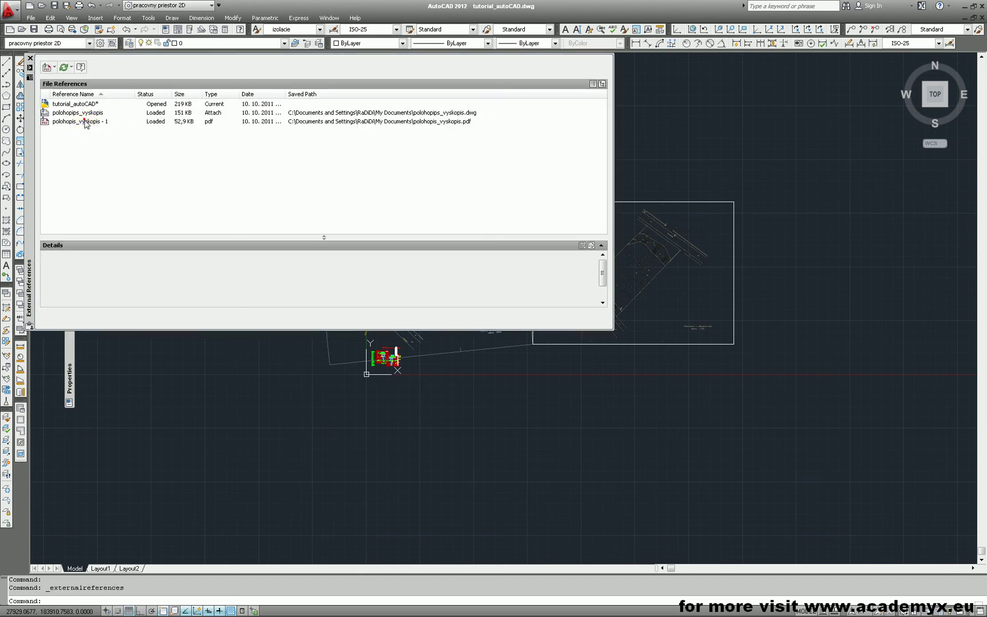
{"action": "right_click", "coordinate": [86, 122]}
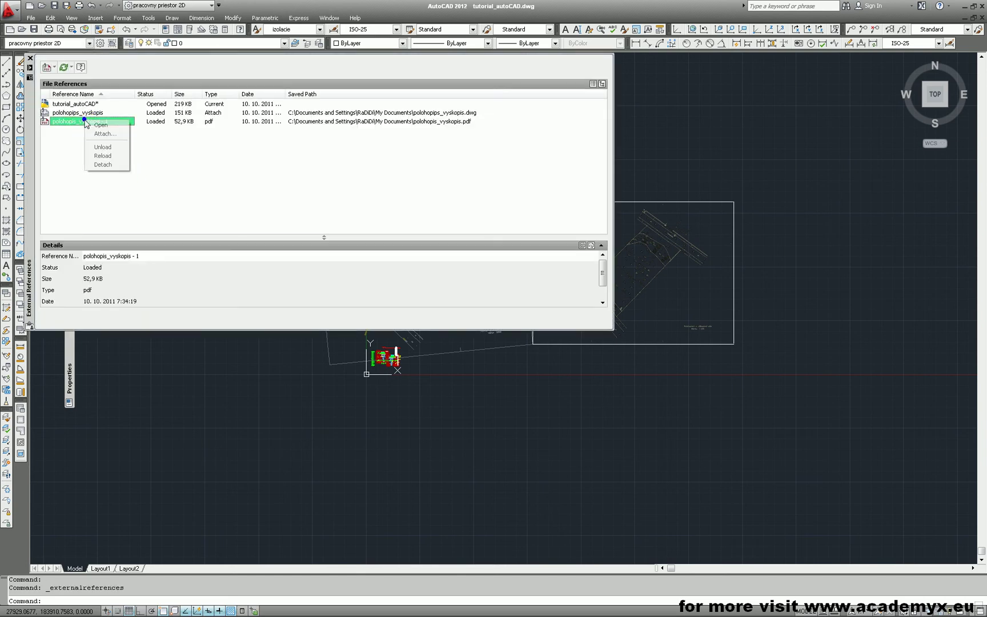
{"action": "left_click", "coordinate": [101, 147]}
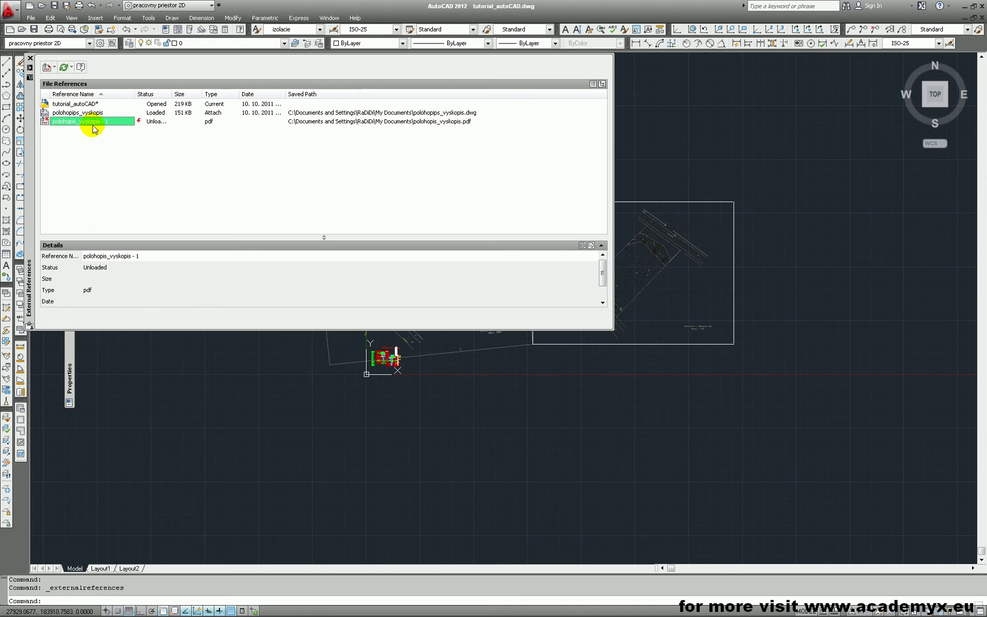
{"action": "key", "text": "ctrl+z"}
{"action": "right_click", "coordinate": [92, 126]}
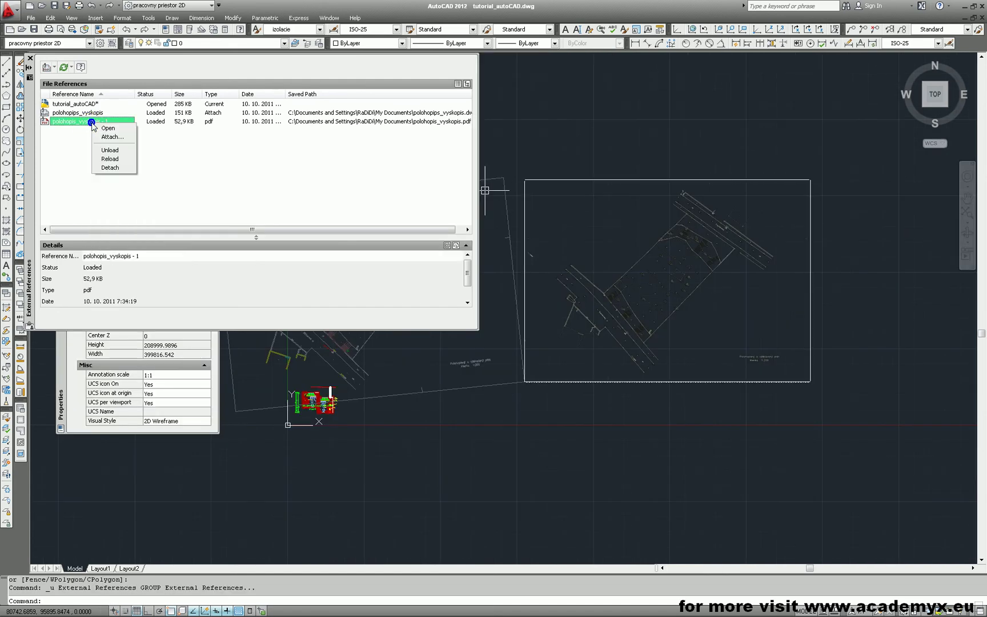
{"action": "left_click", "coordinate": [114, 166]}
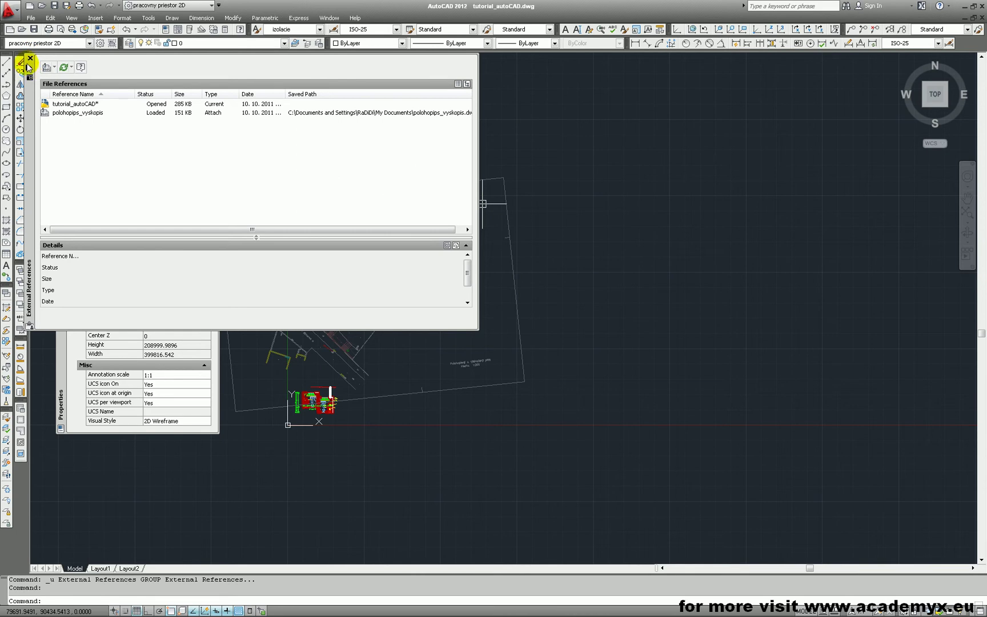
Close the External References palette and pan the site survey to the right
{"action": "left_click_drag", "start_coordinate": [40, 115], "coordinate": [50, 113]}
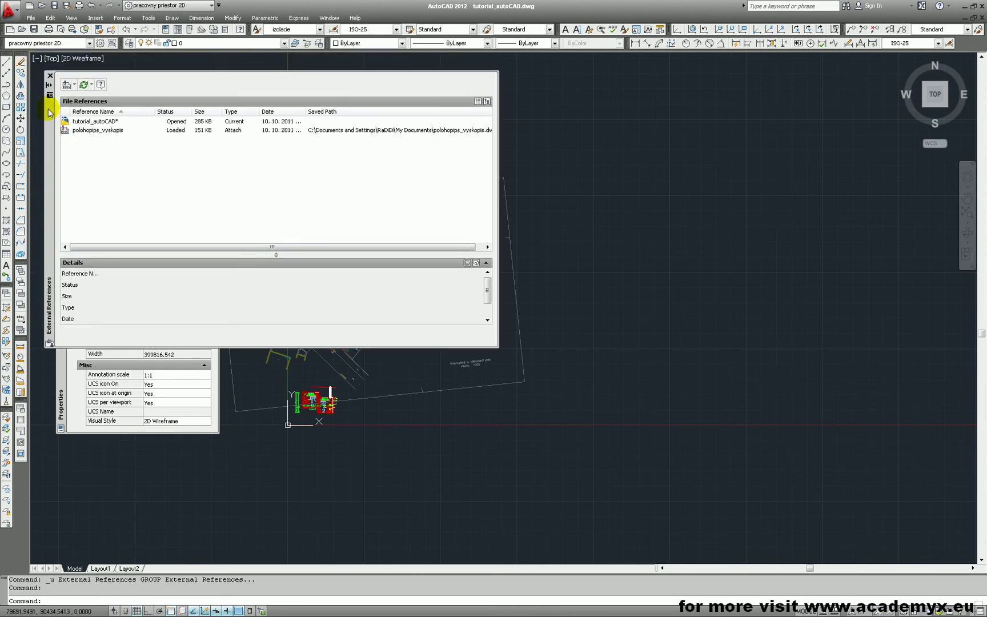
{"action": "left_click", "coordinate": [50, 77]}
{"action": "middle_click_drag", "start_coordinate": [452, 235], "coordinate": [624, 236]}
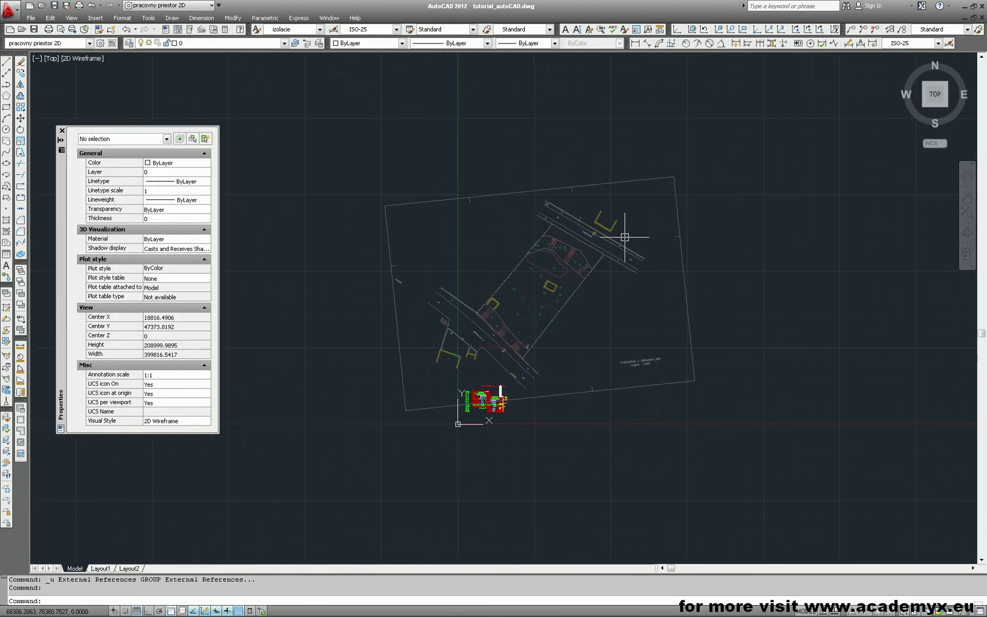
Open podorys.dwg with Ctrl+O and frame the house plan over the site survey
{"action": "scroll", "coordinate": [563, 343], "scroll_direction": "up", "scroll_amount": 2}
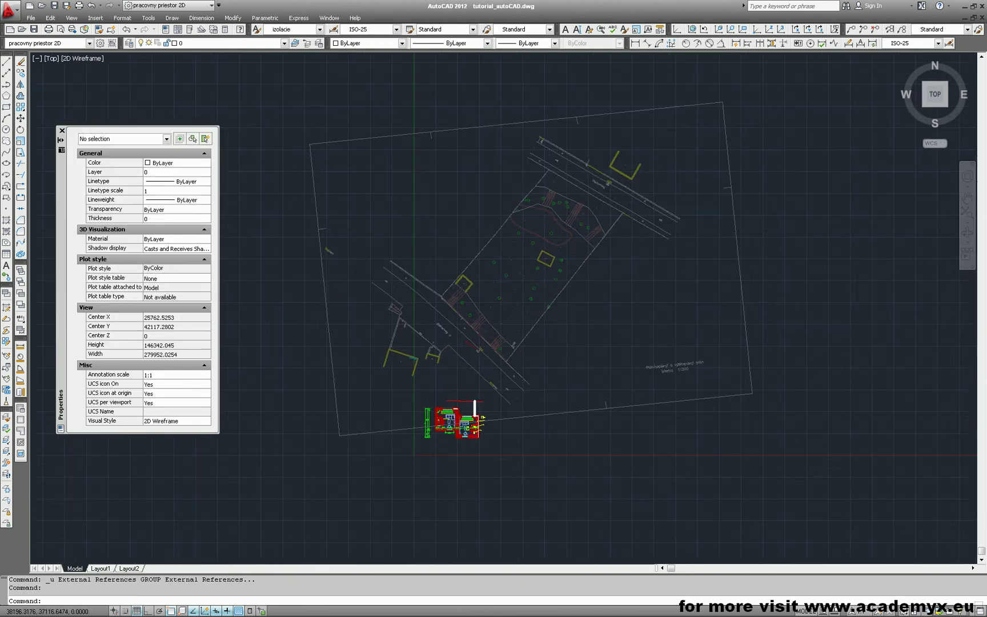
{"action": "scroll", "coordinate": [552, 330], "scroll_direction": "up", "scroll_amount": 2}
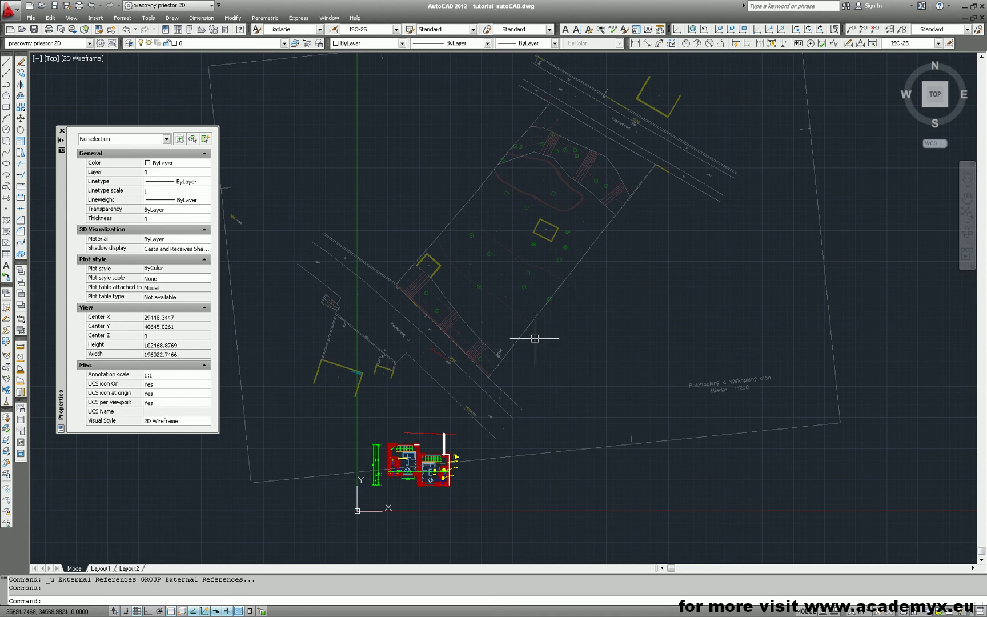
{"action": "scroll", "coordinate": [531, 340], "scroll_direction": "down", "scroll_amount": 2}
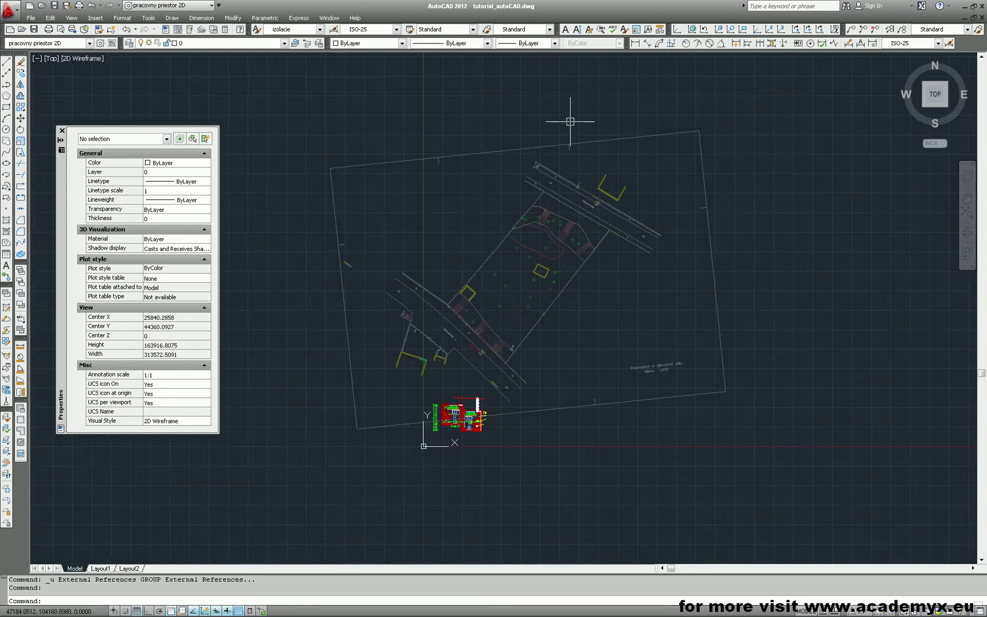
{"action": "scroll", "coordinate": [474, 424], "scroll_direction": "up", "scroll_amount": 6}
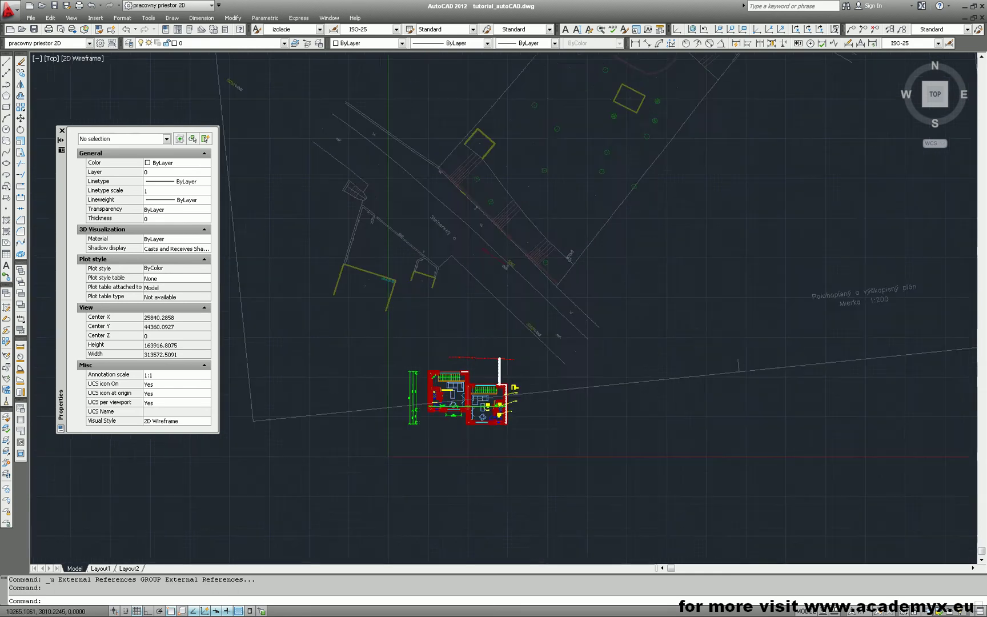
{"action": "scroll", "coordinate": [468, 409], "scroll_direction": "down", "scroll_amount": 2}
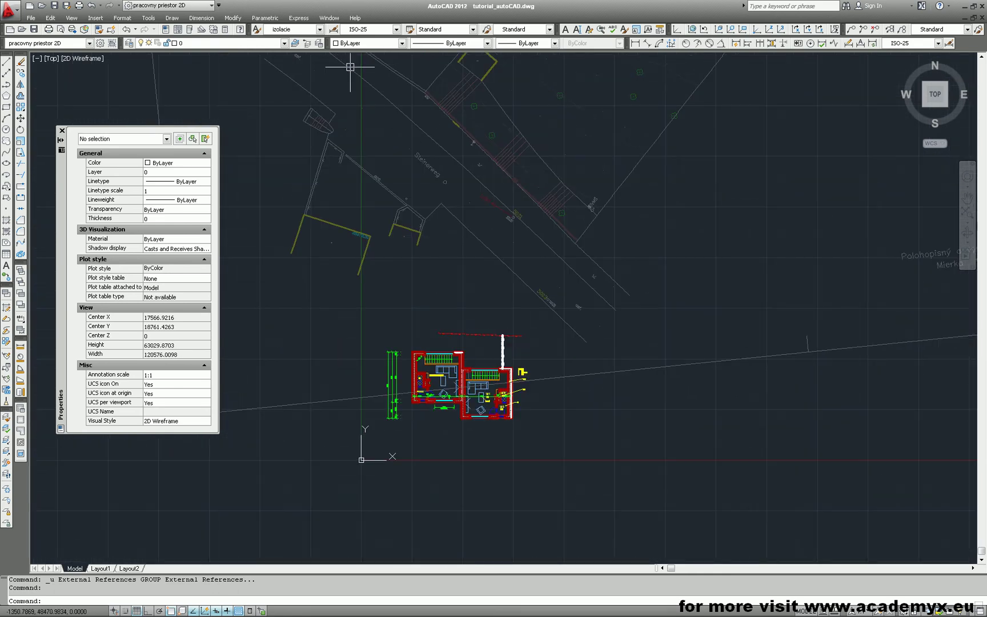
{"action": "key", "text": "ctrl+o"}
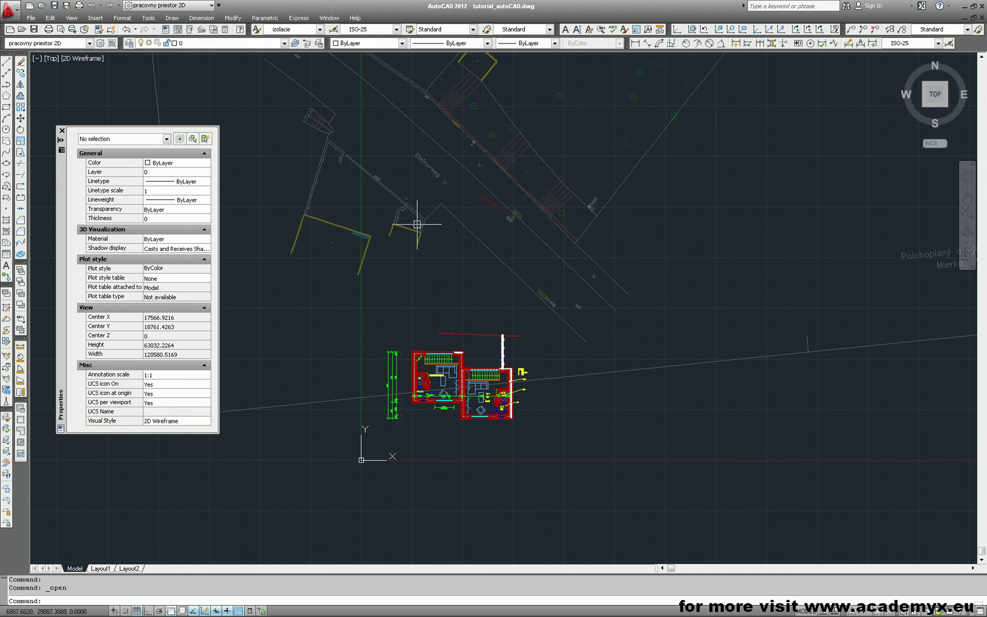
{"action": "scroll", "coordinate": [335, 429], "scroll_direction": "up", "scroll_amount": 2}
{"action": "middle_click_drag", "start_coordinate": [335, 425], "coordinate": [330, 359]}
{"action": "left_click", "coordinate": [329, 18]}
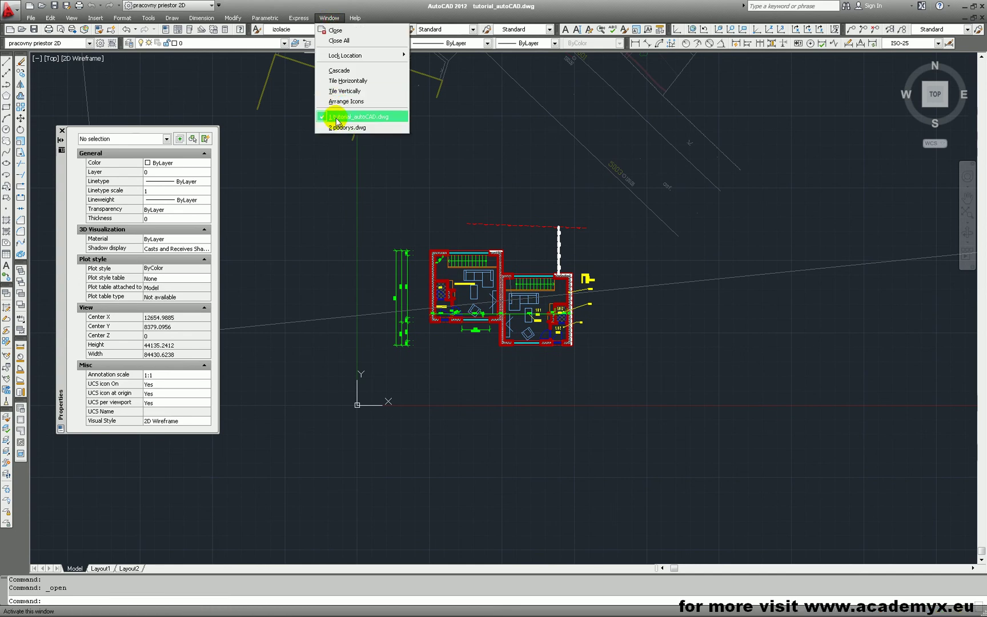
Switch the active drawing from tutorial_autoCAD.dwg to podorys.dwg using Ctrl+Tab
{"action": "left_click", "coordinate": [330, 213]}
{"action": "left_click", "coordinate": [331, 175]}
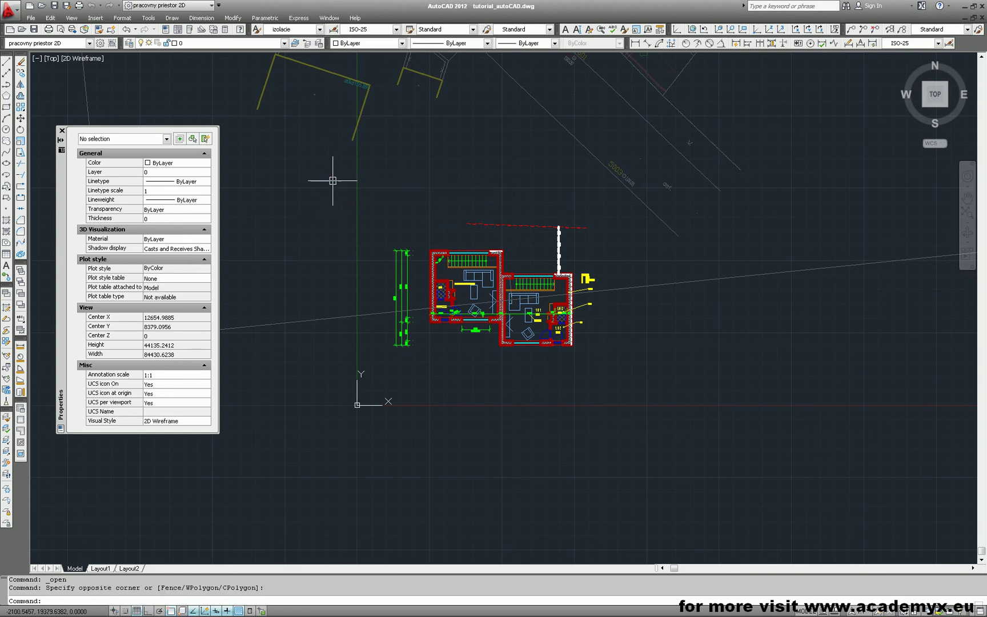
{"action": "key", "text": "ctrl+Tab"}
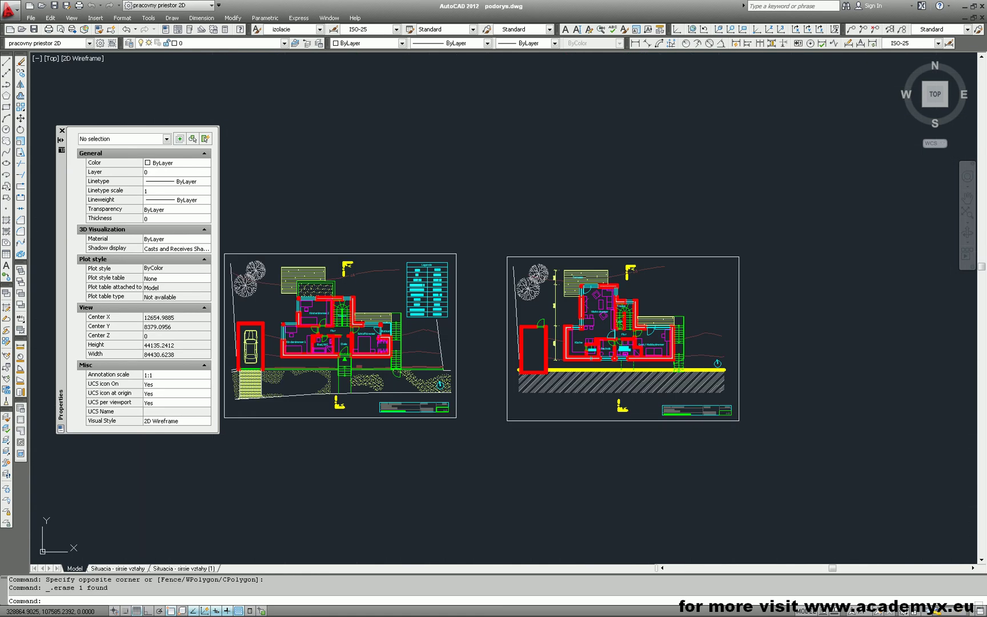
{"action": "left_click", "coordinate": [329, 18]}
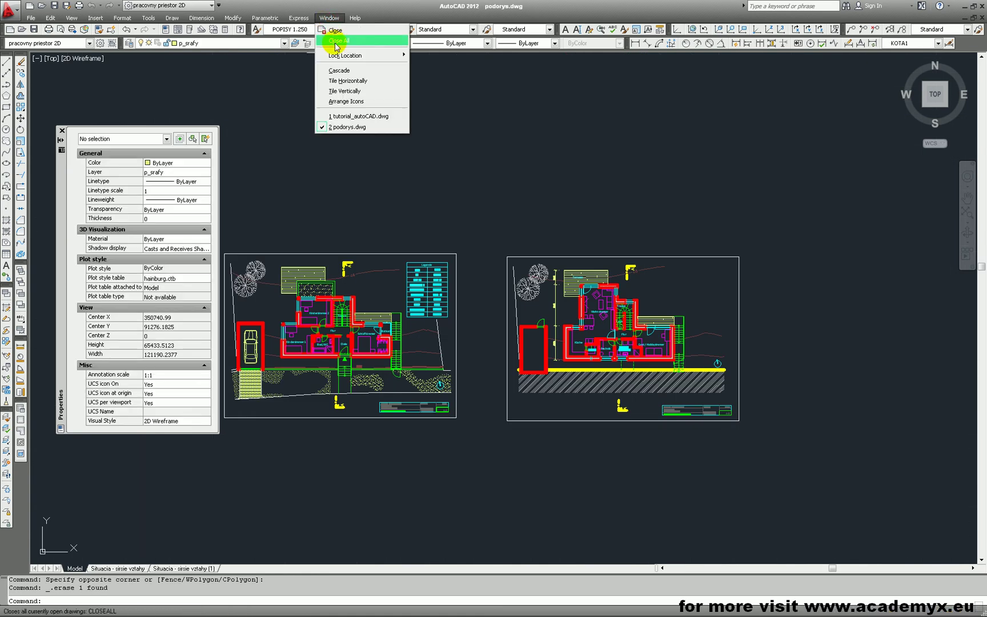
Tile both drawings horizontally and make podorys.dwg the active one
{"action": "left_click", "coordinate": [346, 81]}
{"action": "middle_click_drag", "start_coordinate": [577, 257], "coordinate": [588, 220]}
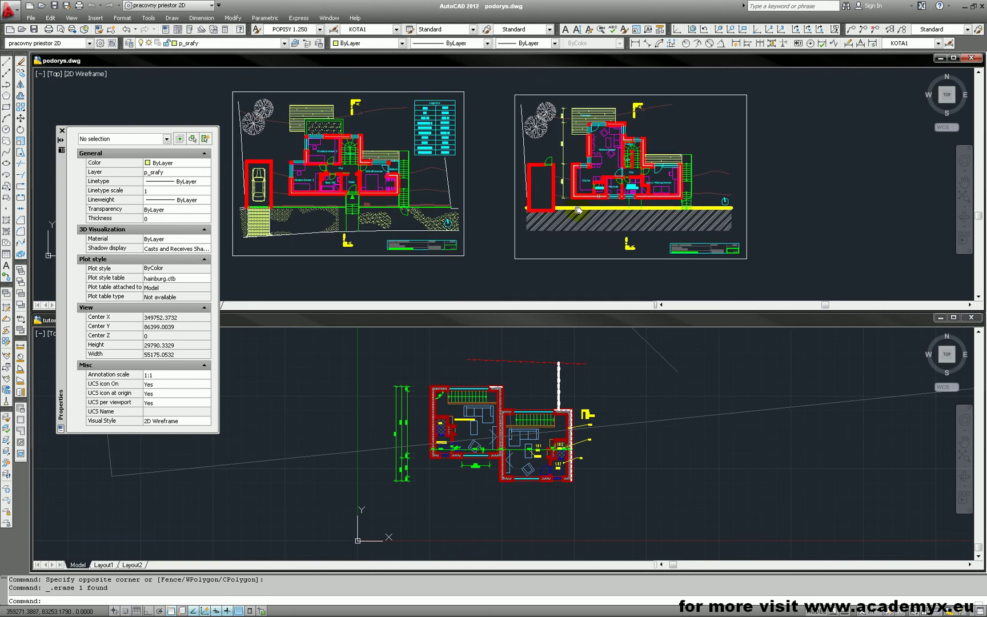
{"action": "left_click", "coordinate": [623, 381]}
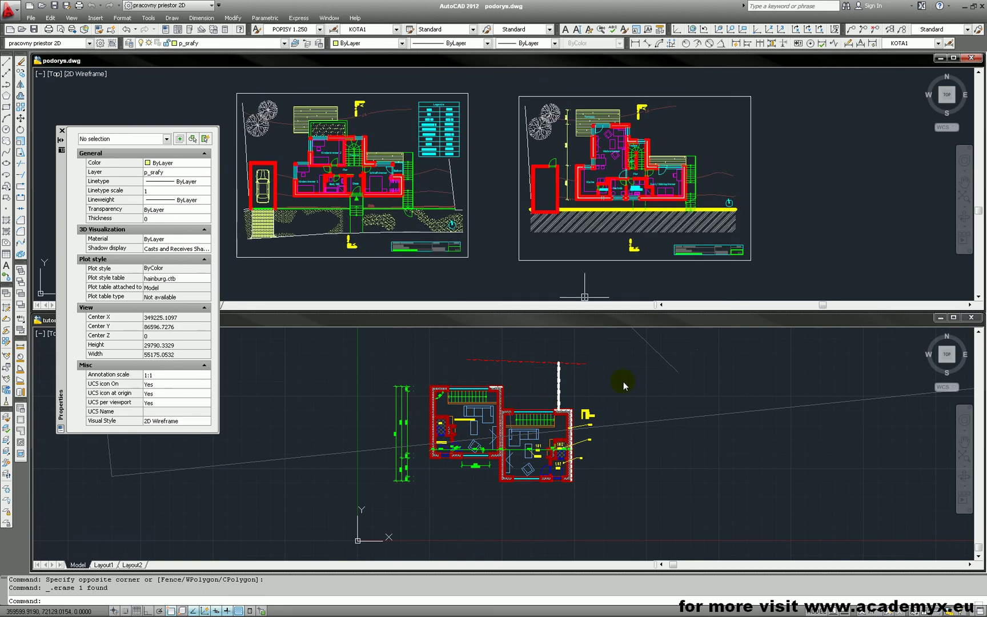
{"action": "left_click", "coordinate": [772, 247]}
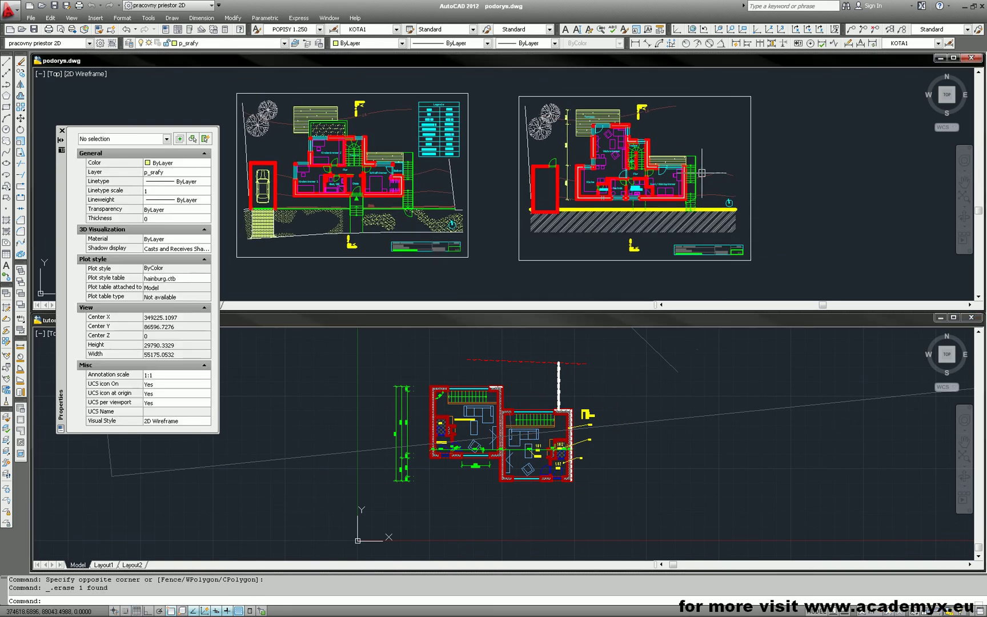
Window-select the wardrobe's 8 objects near Wohnzimmer and copy them to the clipboard
{"action": "scroll", "coordinate": [638, 141], "scroll_direction": "up", "scroll_amount": 2}
{"action": "scroll", "coordinate": [639, 141], "scroll_direction": "up", "scroll_amount": 8}
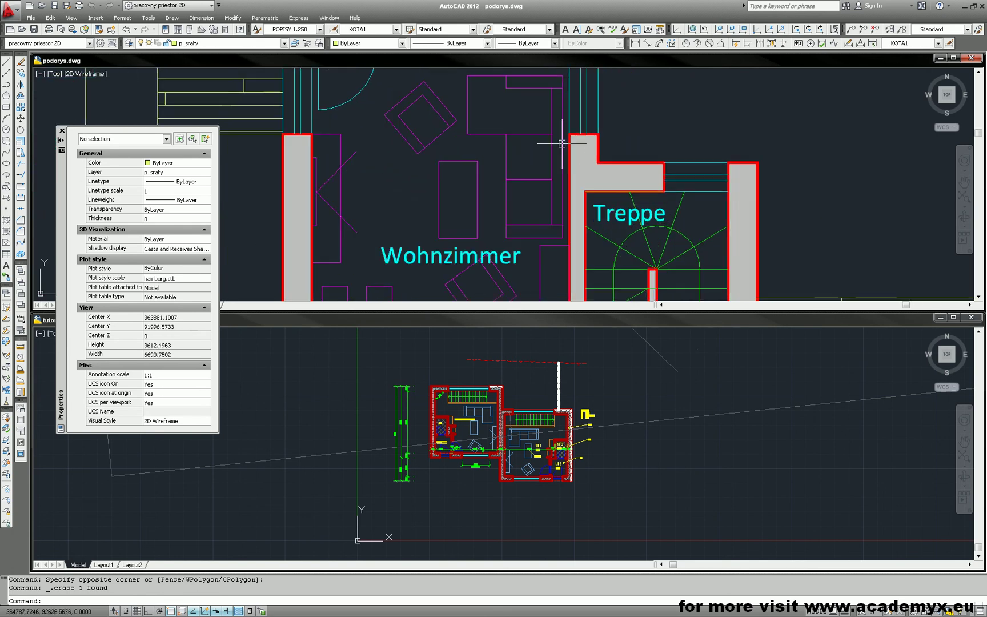
{"action": "scroll", "coordinate": [521, 196], "scroll_direction": "down", "scroll_amount": 2}
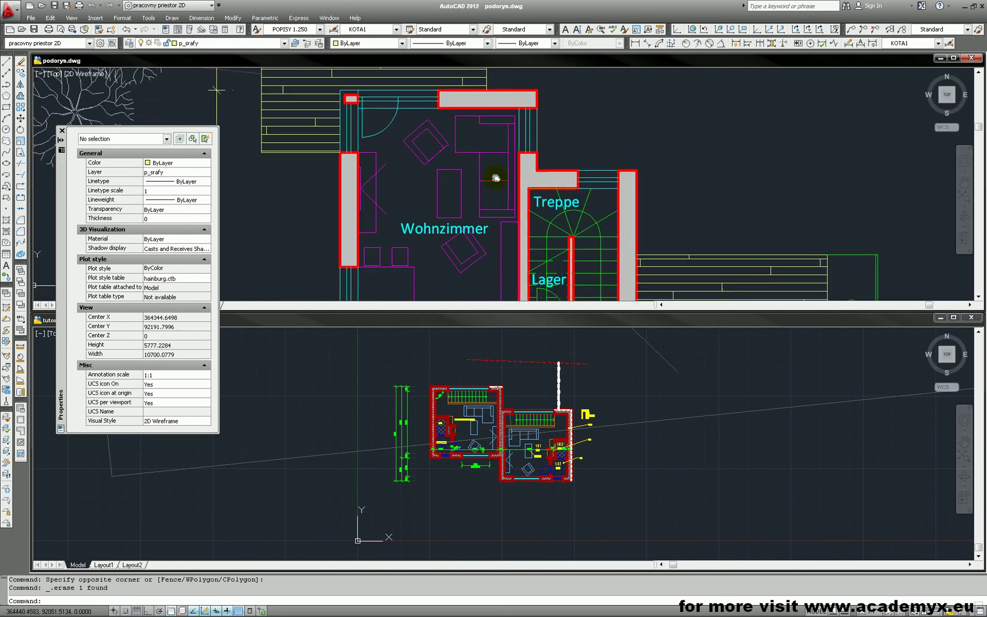
{"action": "scroll", "coordinate": [480, 160], "scroll_direction": "up", "scroll_amount": 1}
{"action": "left_click", "coordinate": [430, 84]}
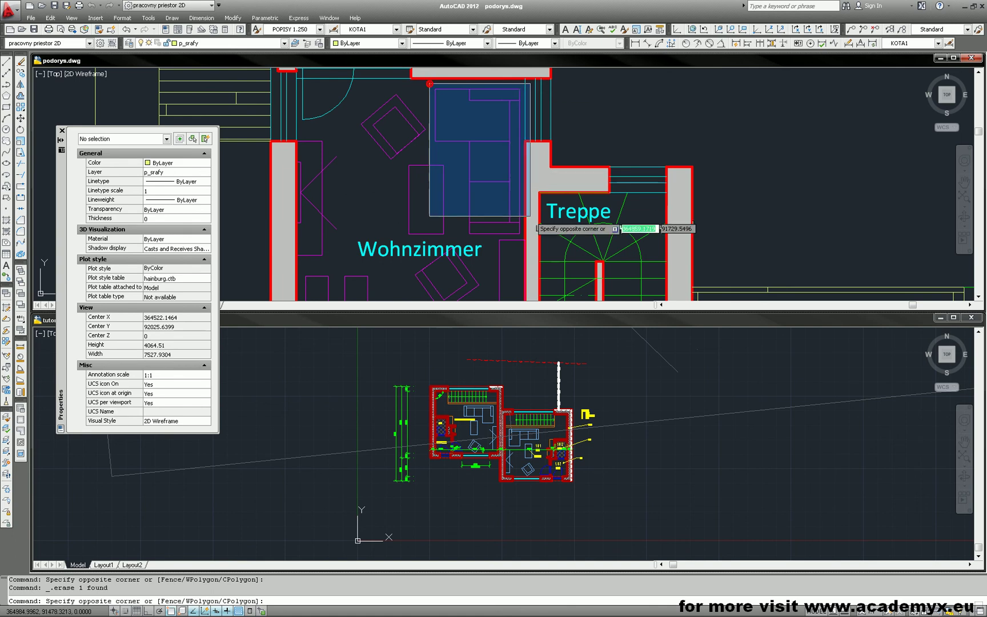
{"action": "left_click", "coordinate": [523, 235]}
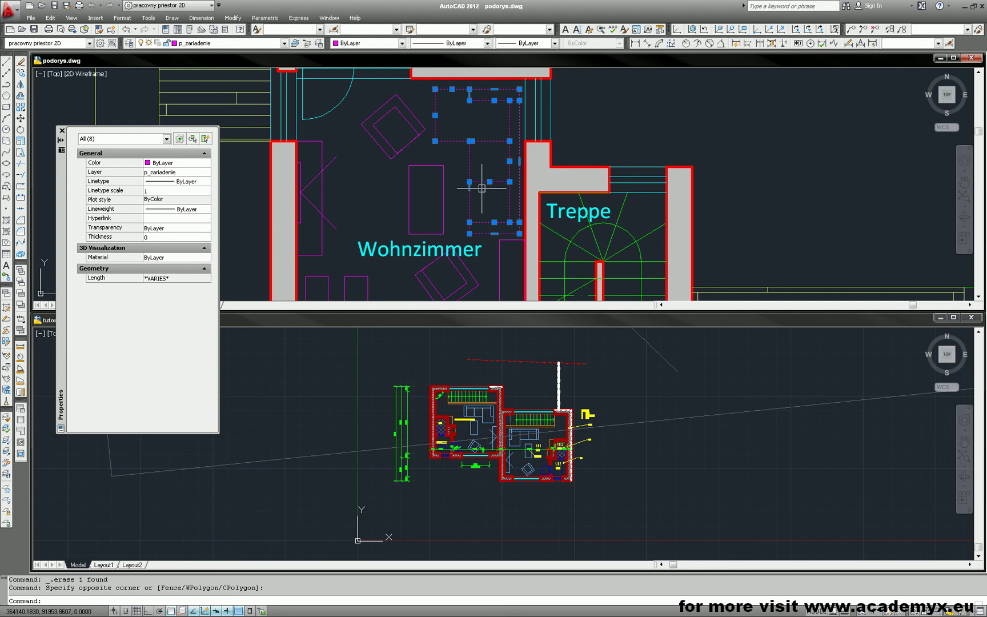
{"action": "key", "text": "ctrl+c"}
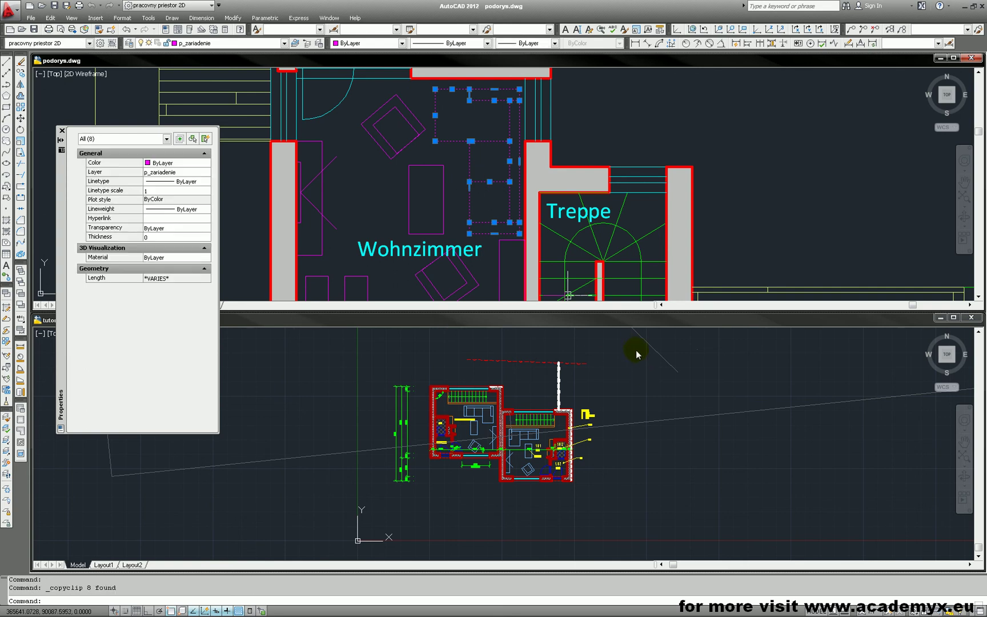
Paste the copied wardrobe into the house plan, right of the house
{"action": "left_click", "coordinate": [636, 349]}
{"action": "scroll", "coordinate": [636, 349], "scroll_direction": "down", "scroll_amount": 3}
{"action": "middle_click_drag", "start_coordinate": [615, 374], "coordinate": [570, 389]}
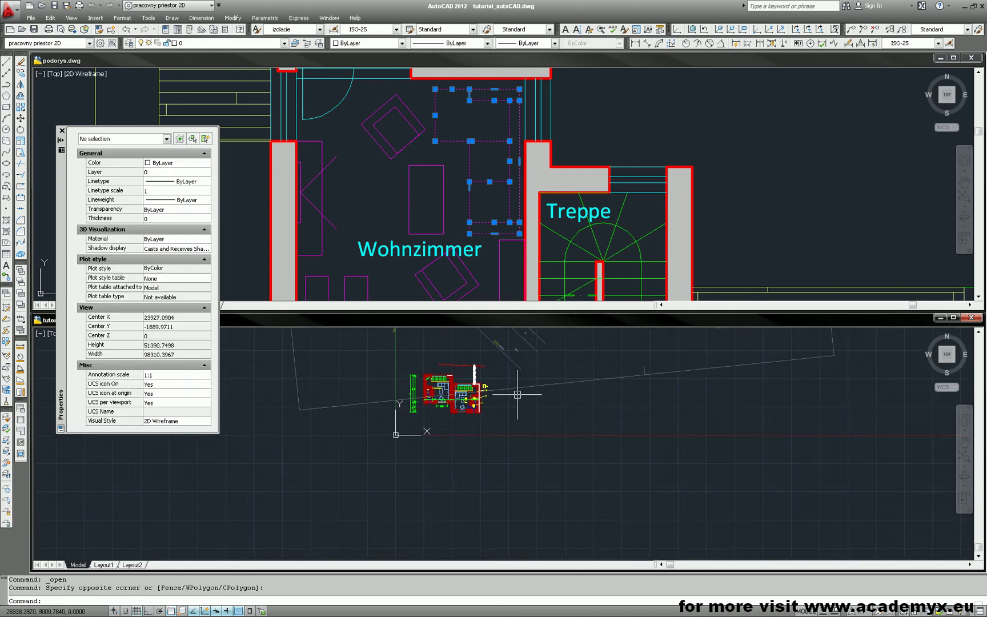
{"action": "key", "text": "ctrl+v"}
{"action": "scroll", "coordinate": [514, 409], "scroll_direction": "up", "scroll_amount": 4}
{"action": "left_click", "coordinate": [496, 401]}
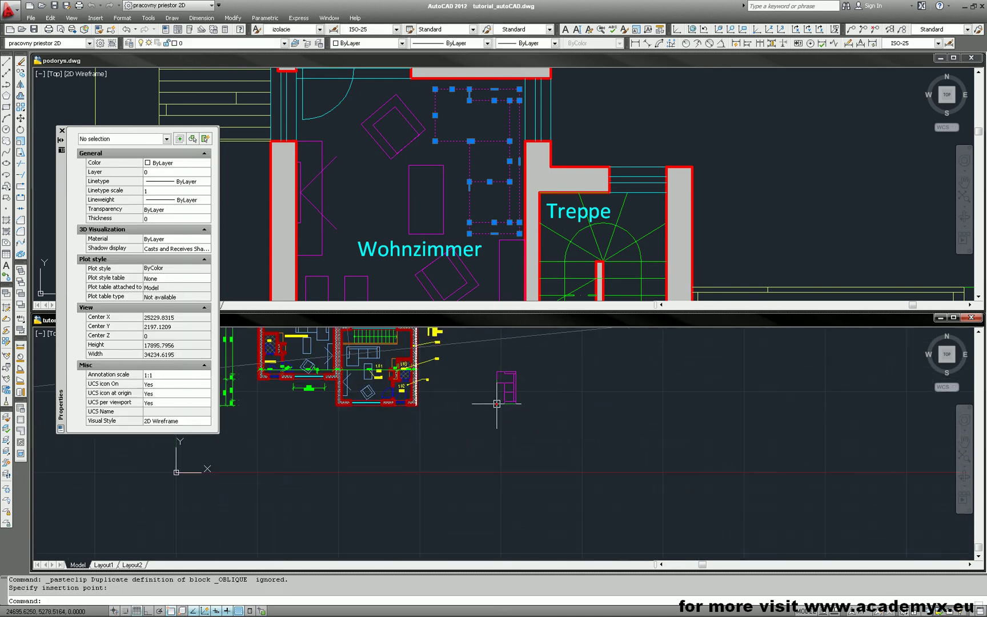
Check the pasted wardrobe by selecting its lines and polyline, then clear the selection
{"action": "scroll", "coordinate": [513, 402], "scroll_direction": "up", "scroll_amount": 4}
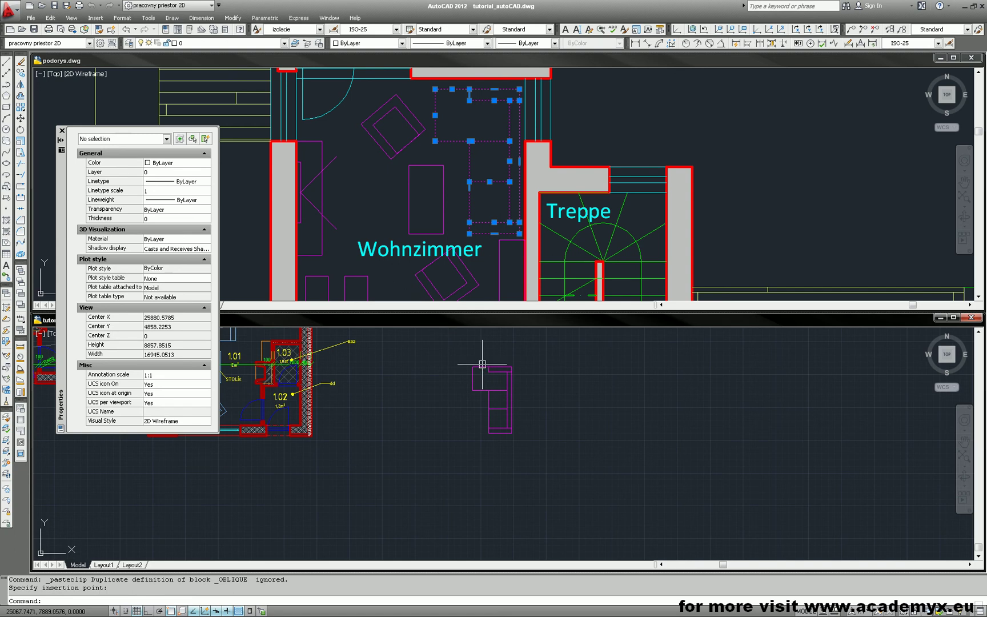
{"action": "left_click", "coordinate": [481, 366]}
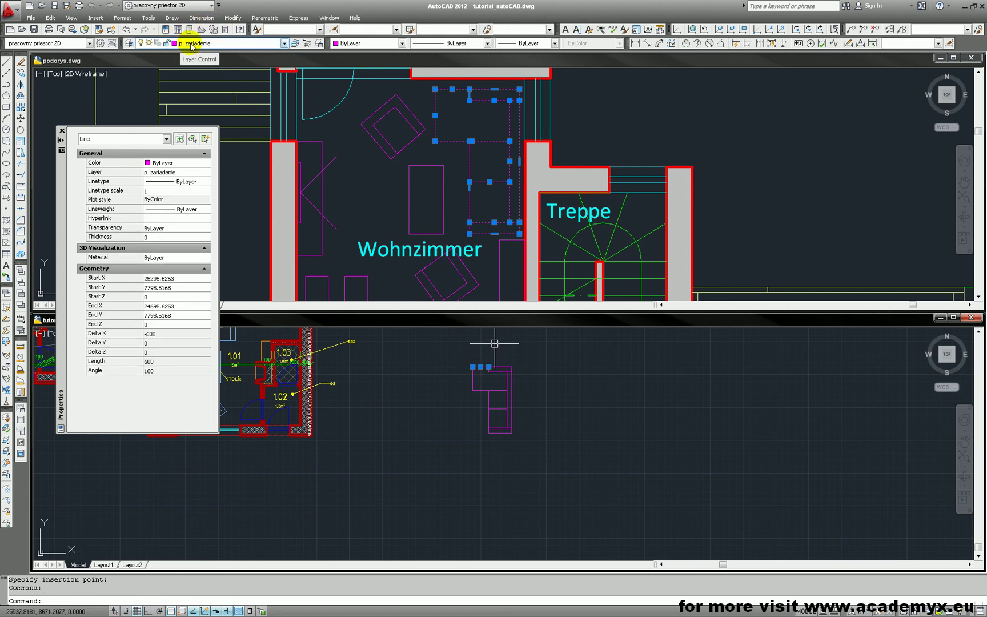
{"action": "left_click", "coordinate": [483, 390]}
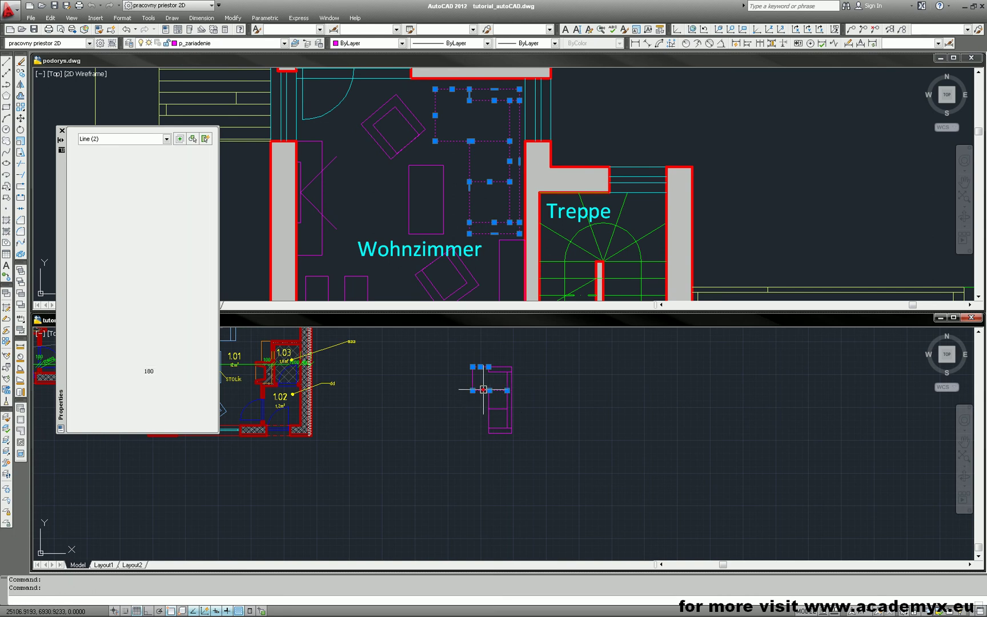
{"action": "scroll", "coordinate": [502, 404], "scroll_direction": "up", "scroll_amount": 2}
{"action": "key", "text": "Escape"}
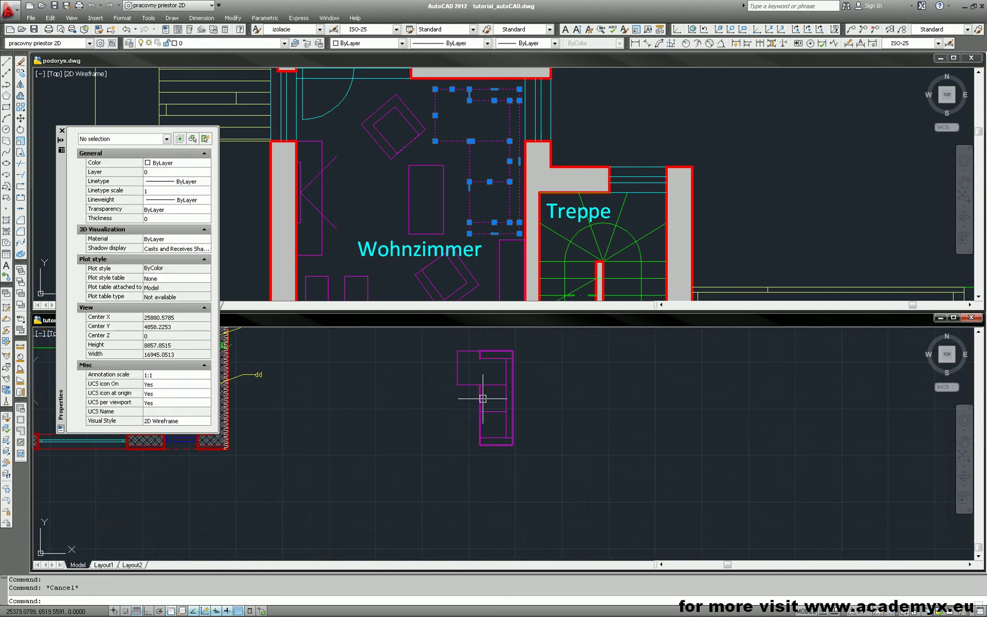
{"action": "left_click", "coordinate": [483, 398]}
{"action": "key", "text": "Escape"}
{"action": "scroll", "coordinate": [474, 396], "scroll_direction": "down", "scroll_amount": 2}
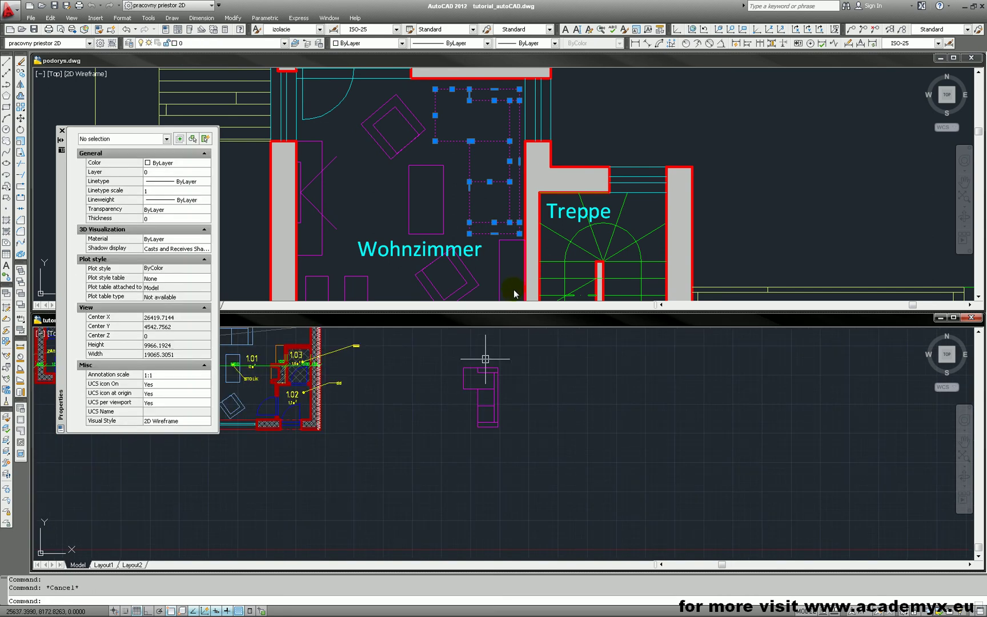
Copy the wardrobe in podorys.dwg with its top-right corner as base point, then activate tutorial_autoCAD for pasting
{"action": "left_click", "coordinate": [567, 61]}
{"action": "key", "text": "ctrl+c"}
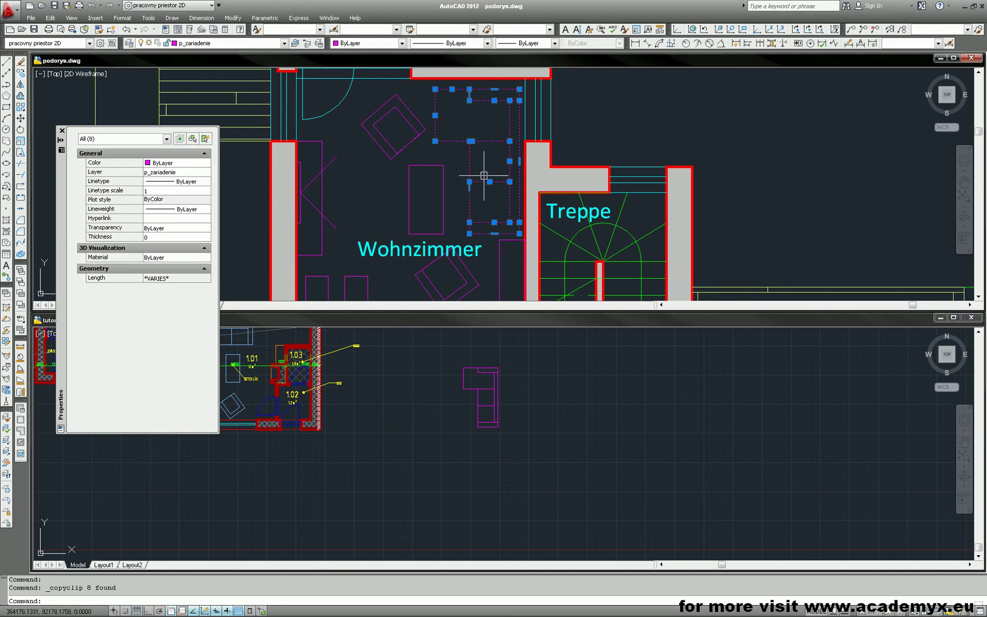
{"action": "middle_click_drag", "start_coordinate": [481, 172], "coordinate": [465, 178]}
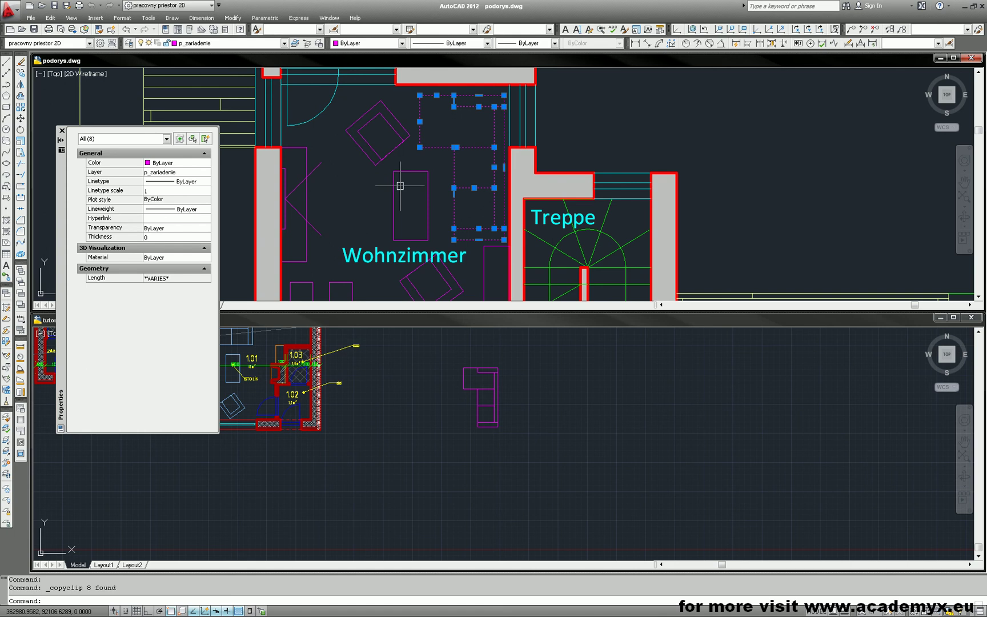
{"action": "key", "text": "ctrl+shift+c"}
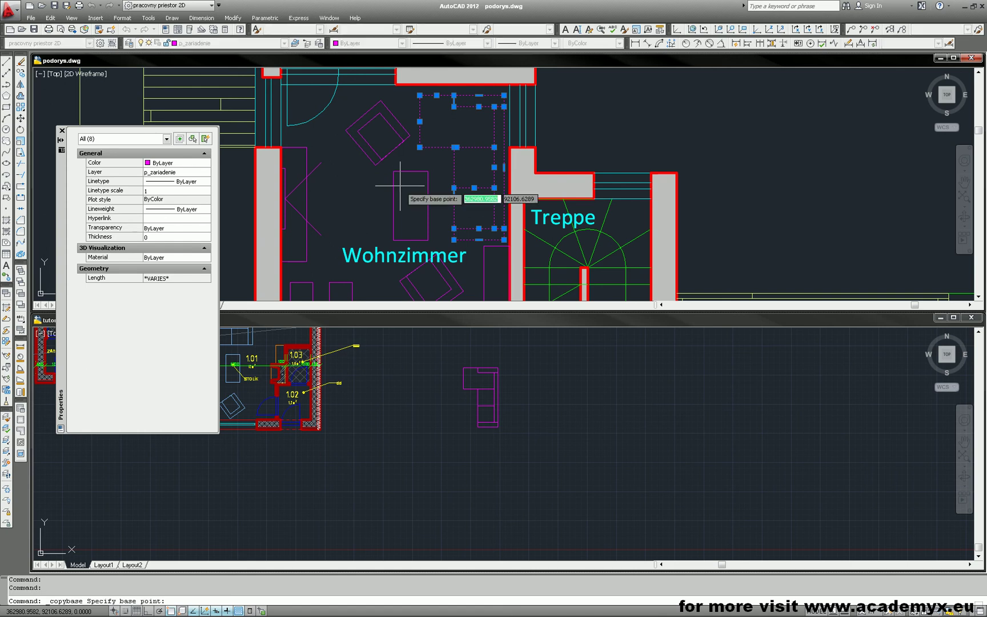
{"action": "left_click", "coordinate": [504, 96]}
{"action": "mouse_move", "coordinate": [505, 98]}
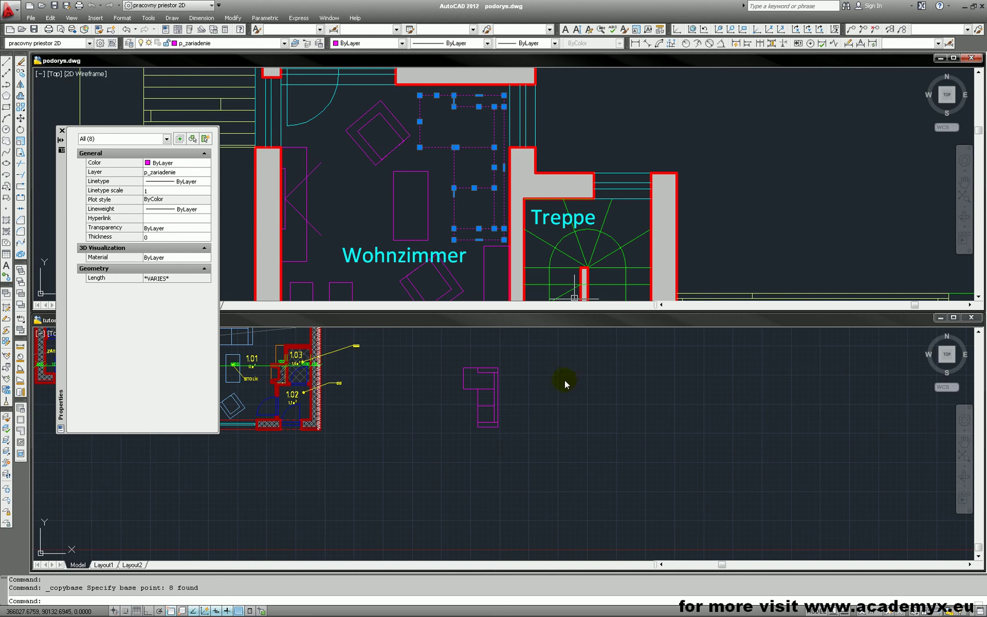
{"action": "key", "text": "ctrl+v"}
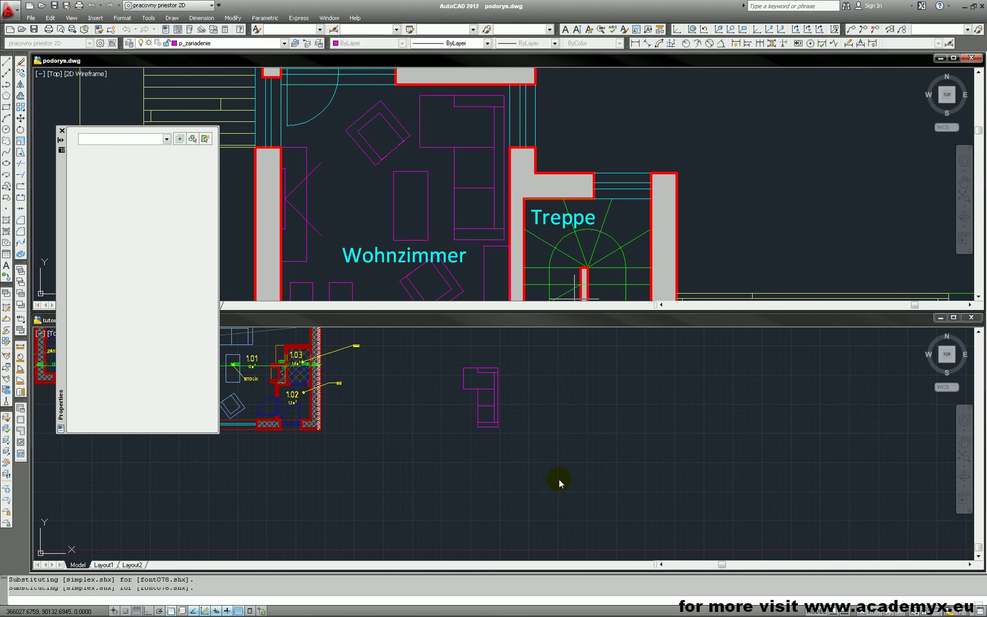
{"action": "left_click", "coordinate": [540, 324]}
Paste the sofa as loose lines right of the floor plan and check its lines
{"action": "key", "text": "ctrl+v"}
{"action": "scroll", "coordinate": [545, 377], "scroll_direction": "down", "scroll_amount": 2}
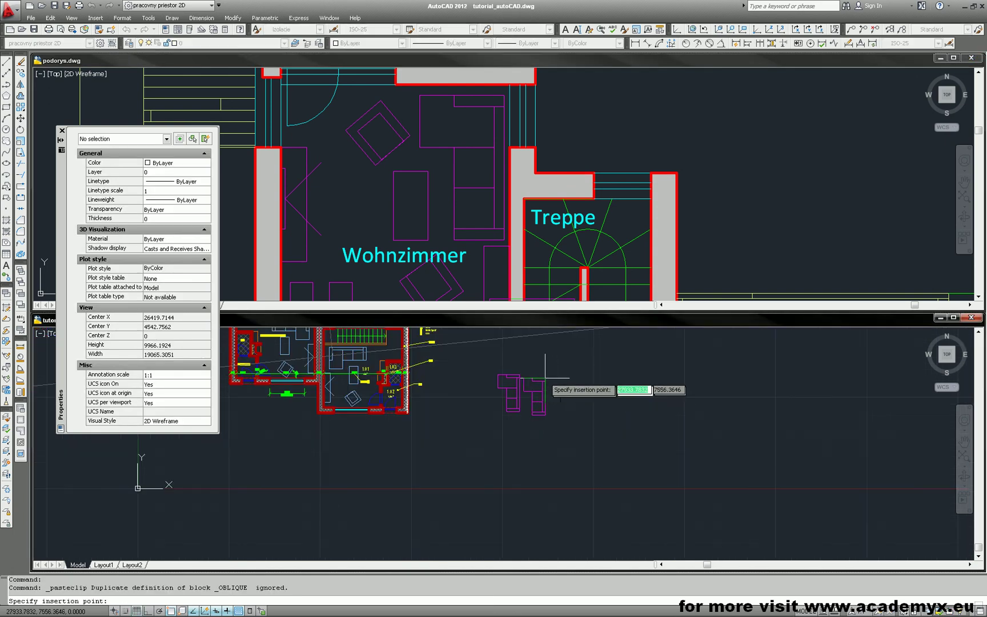
{"action": "scroll", "coordinate": [545, 377], "scroll_direction": "up", "scroll_amount": 2}
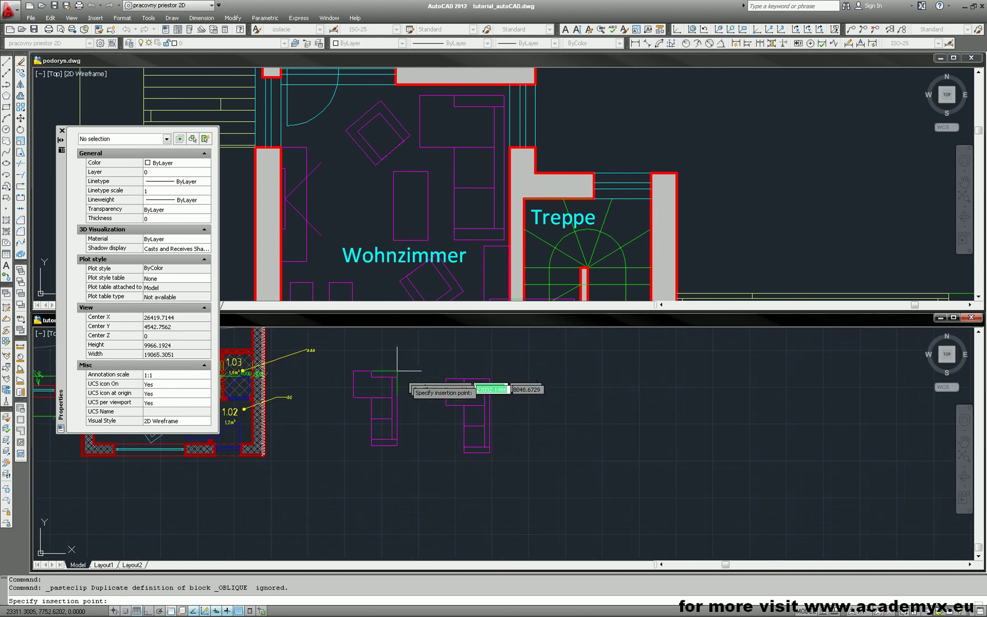
{"action": "scroll", "coordinate": [434, 371], "scroll_direction": "up", "scroll_amount": 1}
{"action": "middle_click_drag", "start_coordinate": [434, 371], "coordinate": [670, 423]}
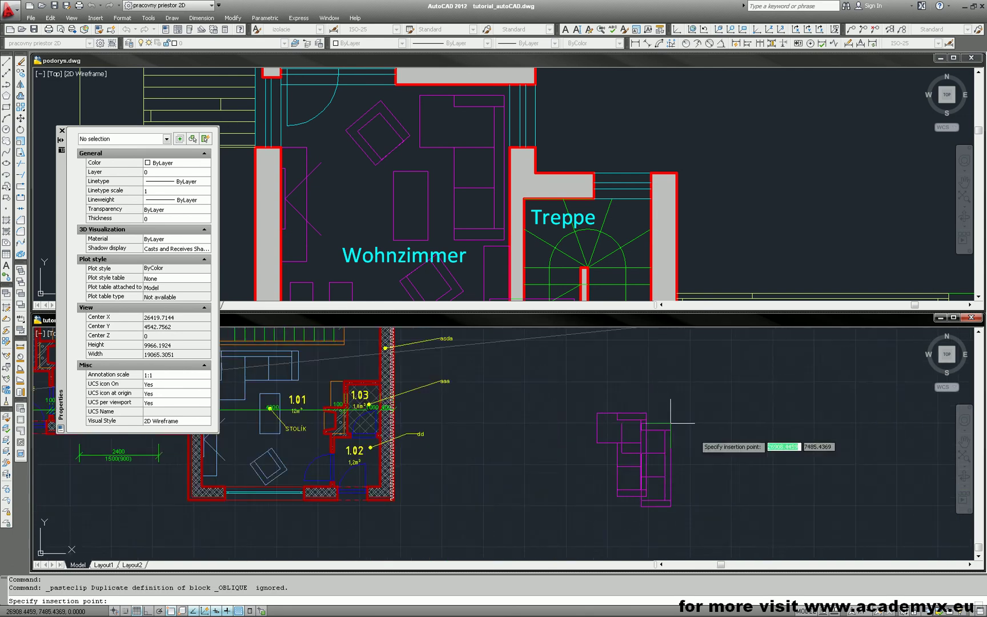
{"action": "scroll", "coordinate": [657, 423], "scroll_direction": "up", "scroll_amount": 2}
{"action": "scroll", "coordinate": [614, 409], "scroll_direction": "up", "scroll_amount": 8}
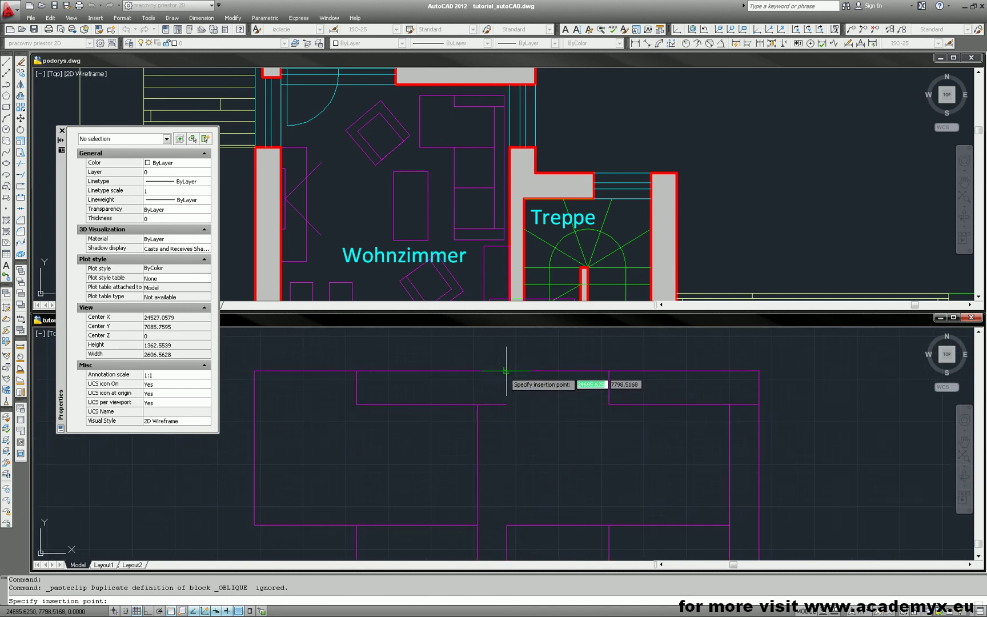
{"action": "left_click", "coordinate": [507, 371]}
{"action": "scroll", "coordinate": [489, 392], "scroll_direction": "down", "scroll_amount": 4}
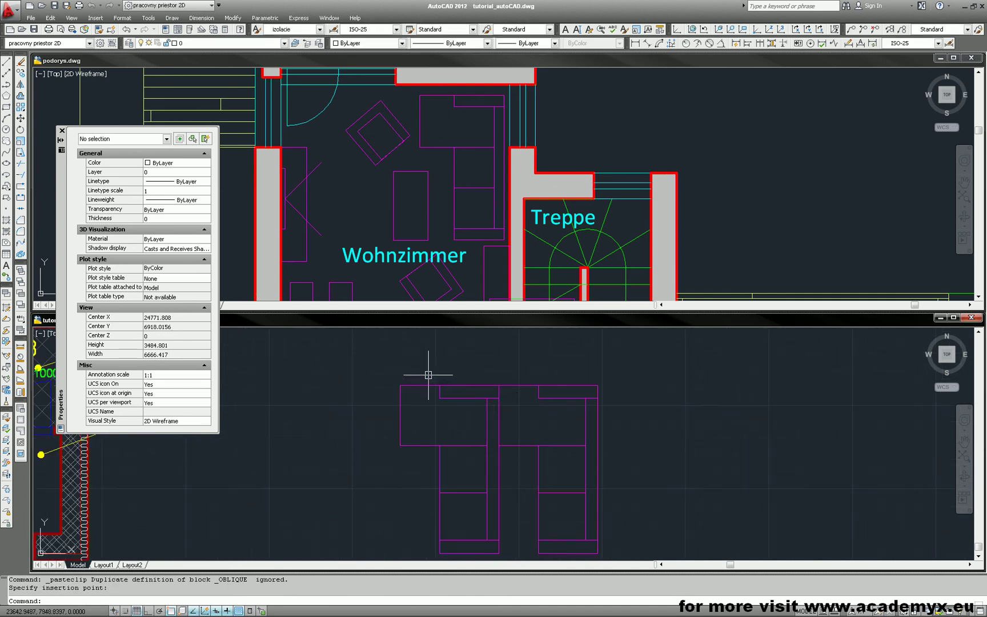
{"action": "left_click", "coordinate": [424, 385]}
{"action": "left_click", "coordinate": [399, 419]}
{"action": "left_click", "coordinate": [421, 445]}
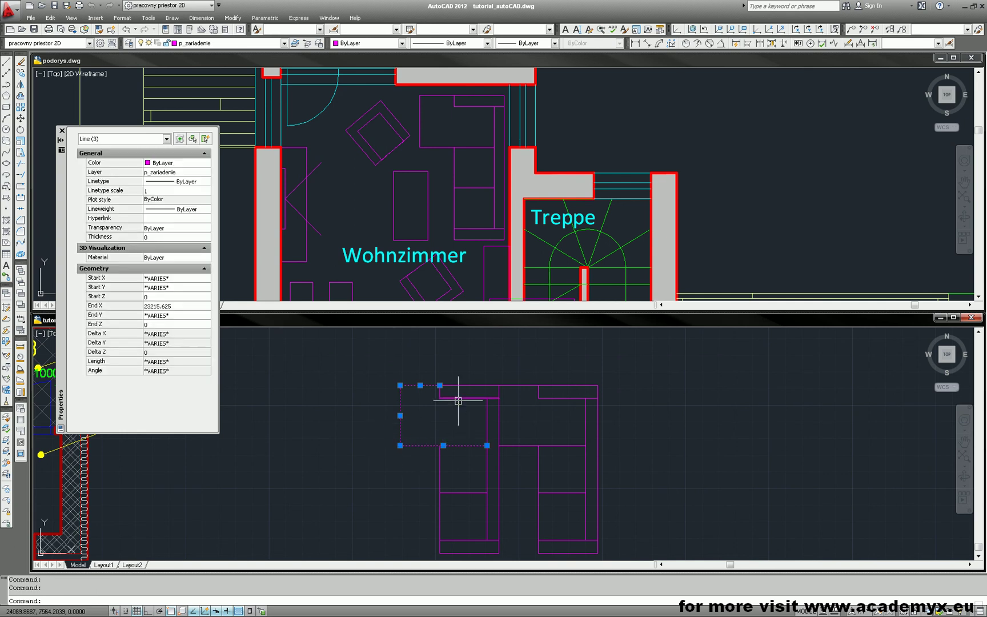
{"action": "key", "text": "Escape"}
Paste the sofa again as a block with Ctrl+Shift+V and grip-move it further right
{"action": "scroll", "coordinate": [453, 428], "scroll_direction": "down", "scroll_amount": 4}
{"action": "scroll", "coordinate": [474, 331], "scroll_direction": "down", "scroll_amount": 3}
{"action": "middle_click_drag", "start_coordinate": [469, 331], "coordinate": [578, 434]}
{"action": "scroll", "coordinate": [558, 406], "scroll_direction": "up", "scroll_amount": 2}
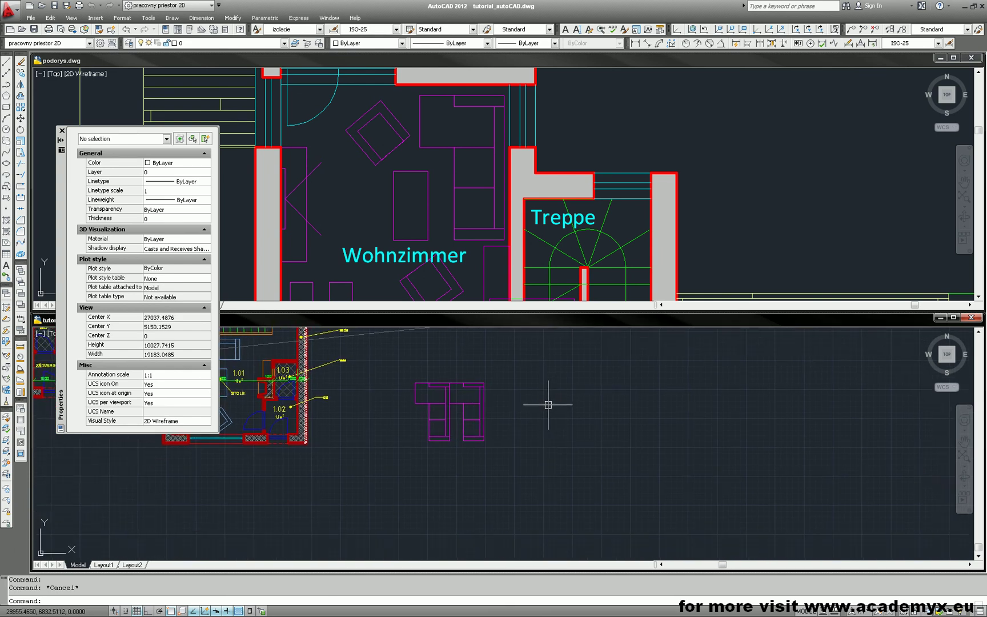
{"action": "key", "text": "ctrl+shift+v"}
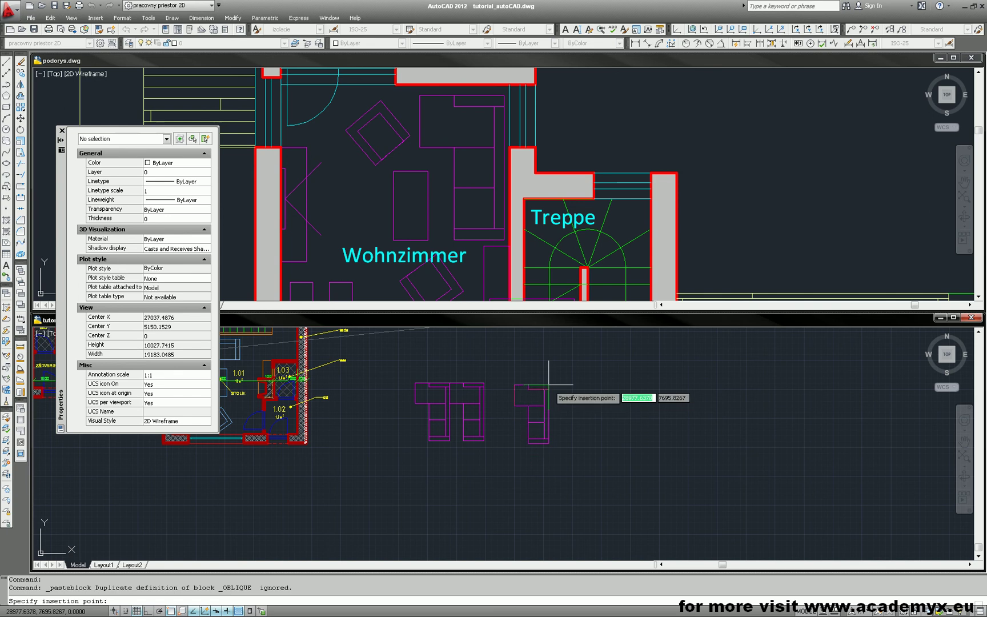
{"action": "left_click", "coordinate": [551, 381]}
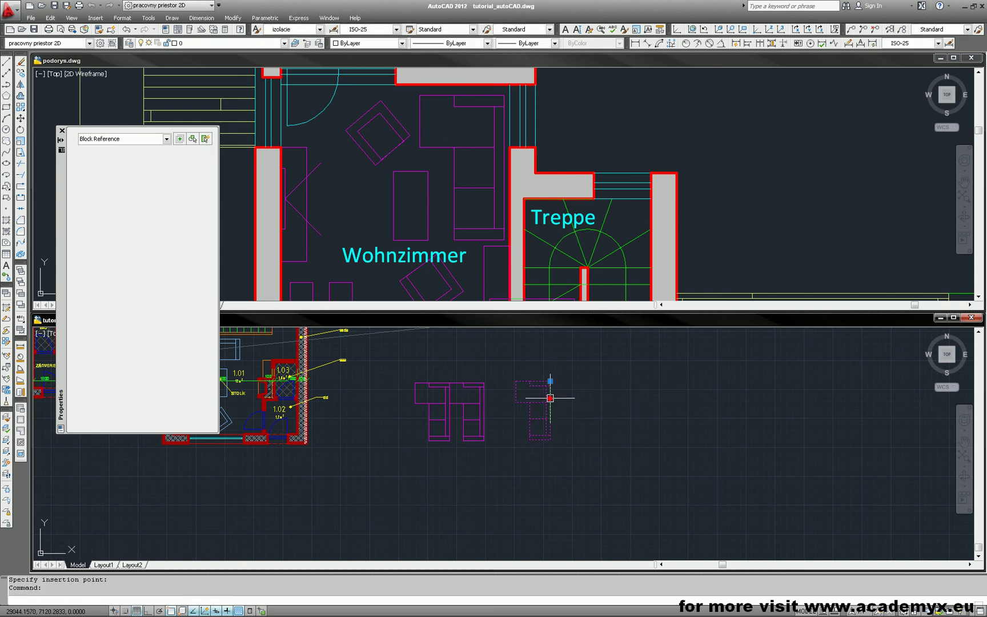
{"action": "left_click", "coordinate": [550, 381]}
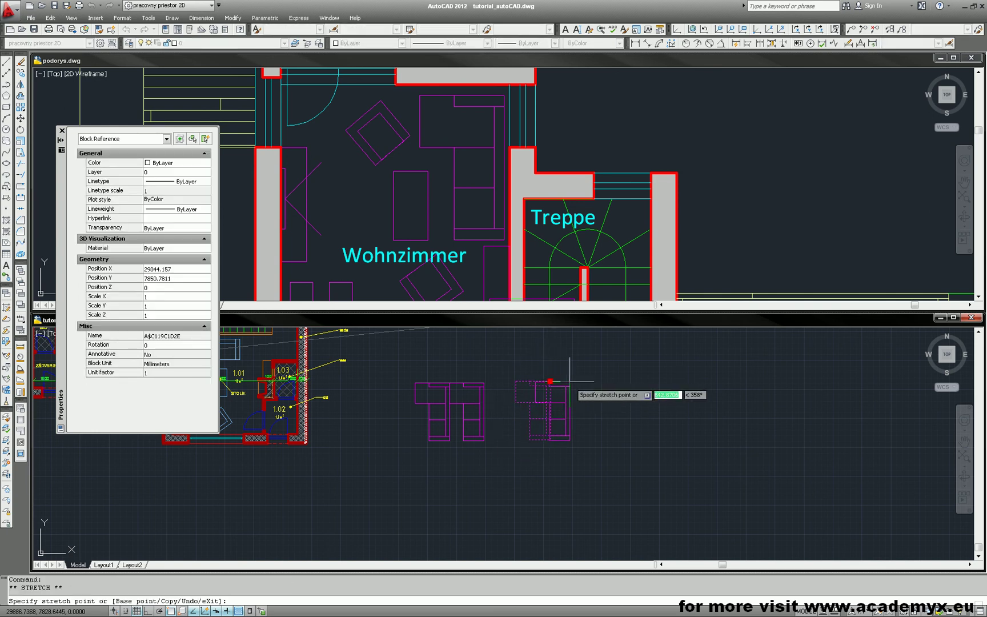
{"action": "left_click", "coordinate": [604, 381]}
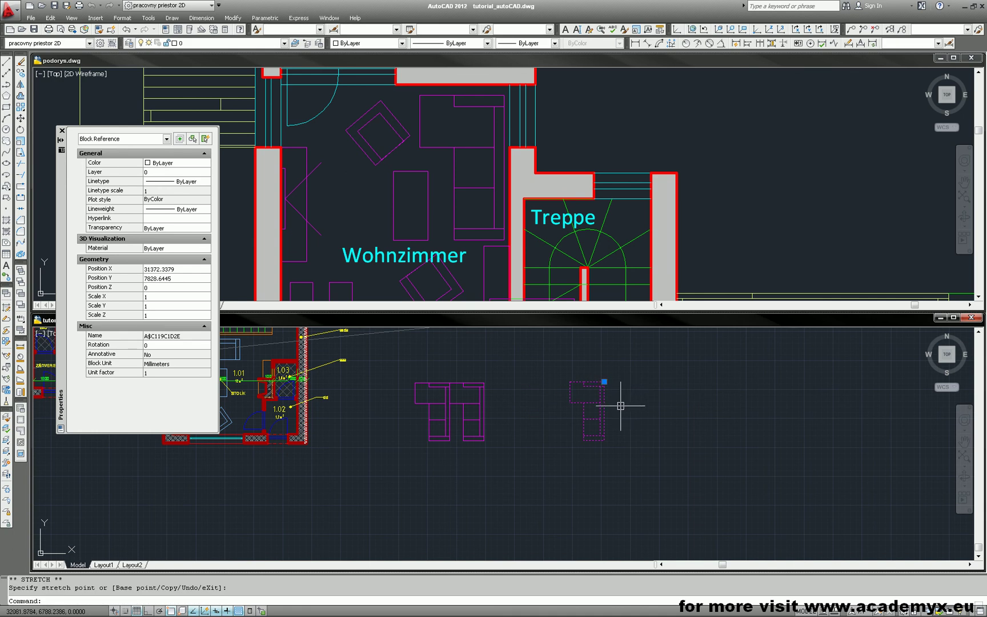
{"action": "key", "text": "Escape"}
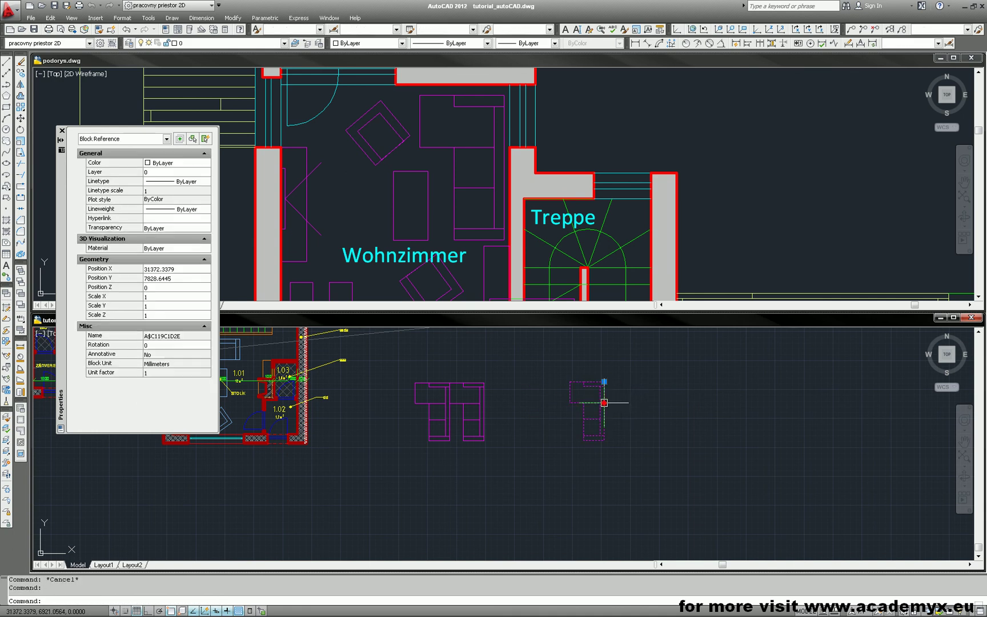
{"action": "key", "text": "Escape"}
Open sofa block A$C119C1D2E in the Block Editor and try moving its left edge, then cancel
{"action": "double_click", "coordinate": [601, 405]}
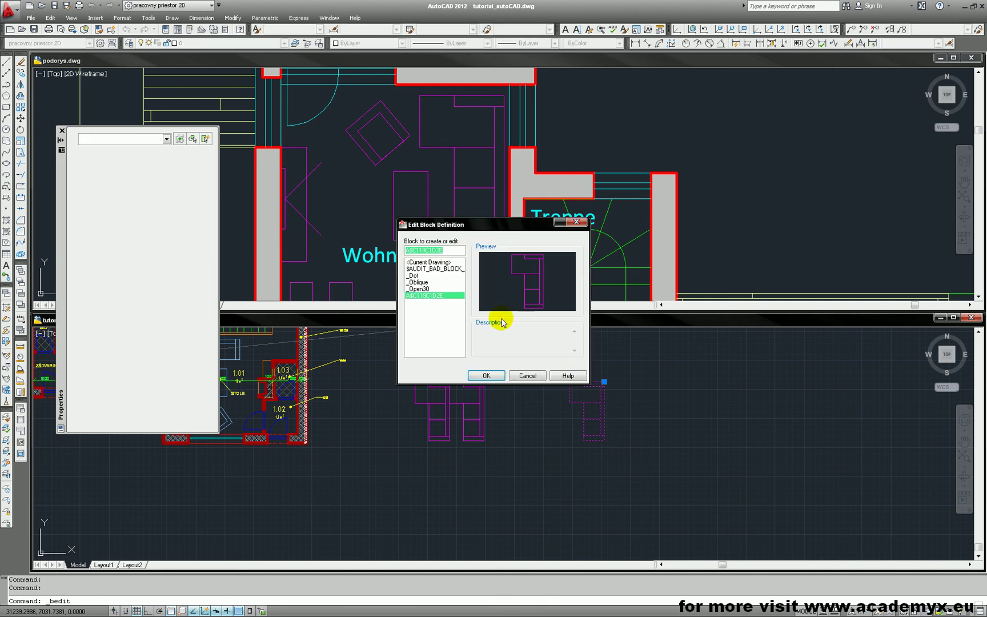
{"action": "left_click", "coordinate": [487, 375]}
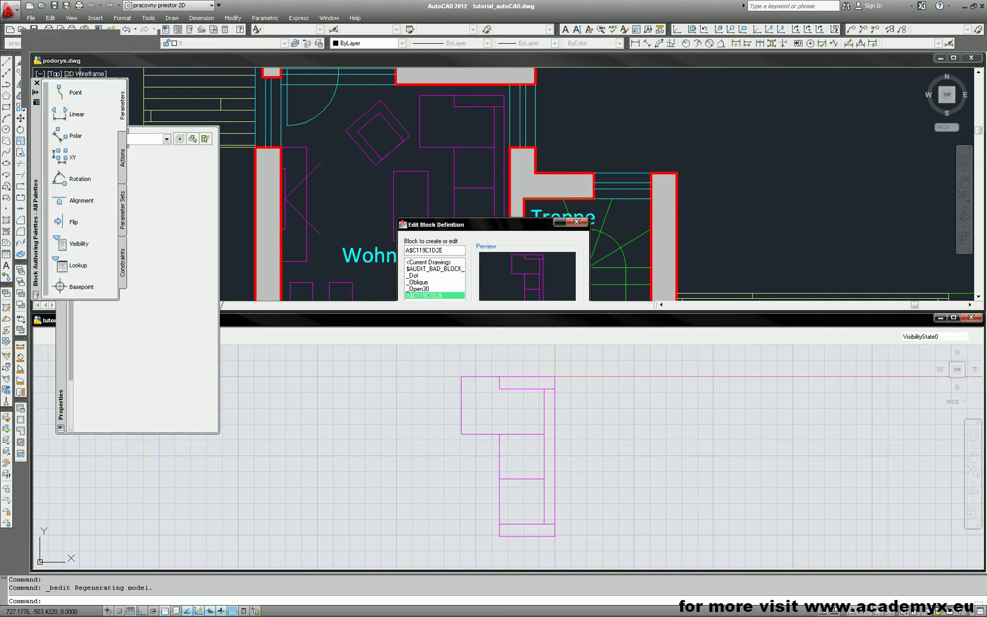
{"action": "left_click", "coordinate": [522, 437]}
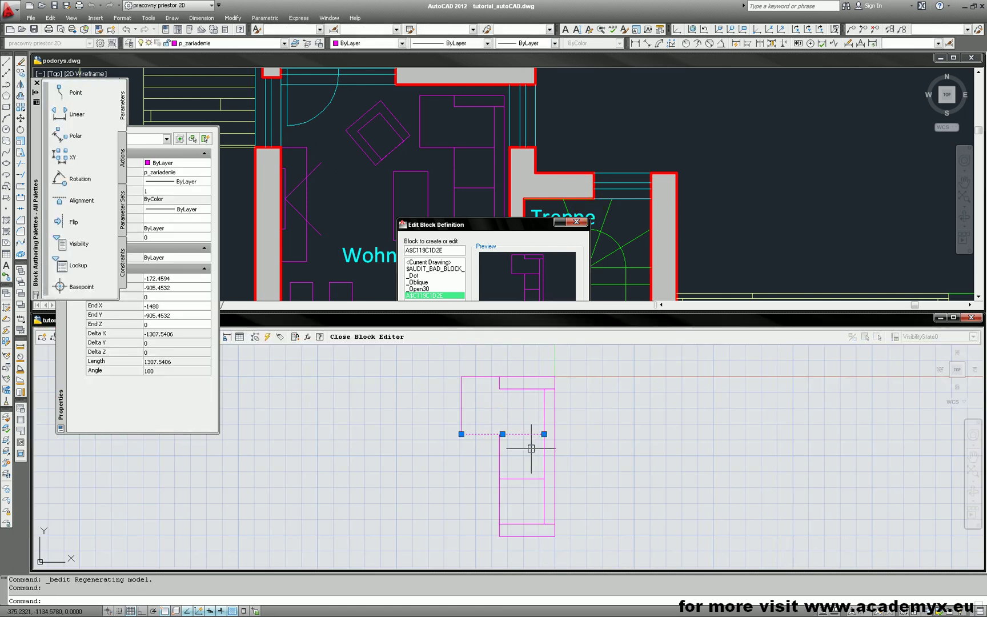
{"action": "middle_click_drag", "start_coordinate": [531, 442], "coordinate": [520, 432]}
{"action": "key", "text": "Escape"}
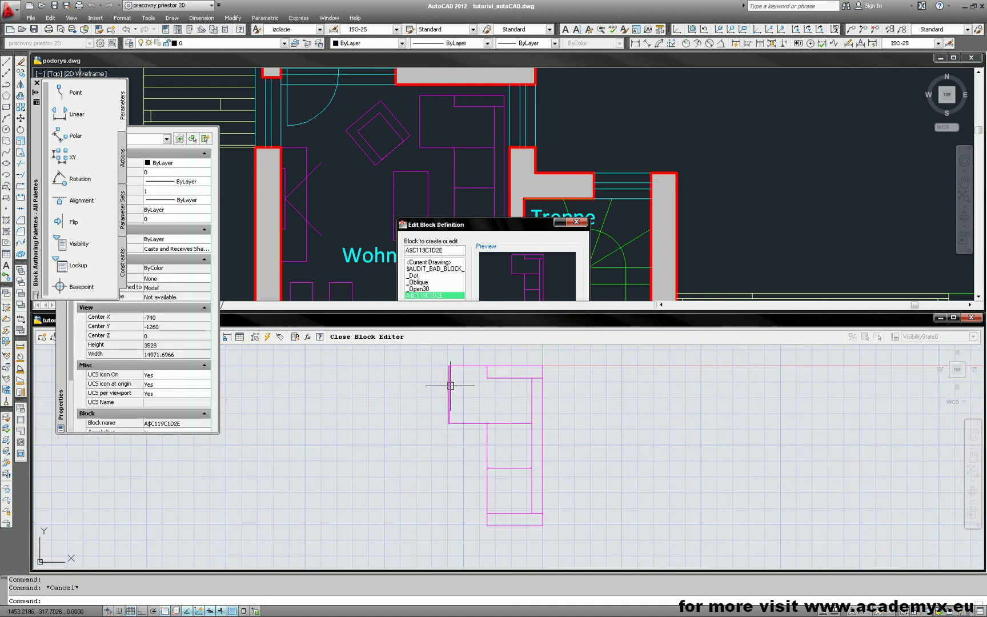
{"action": "left_click", "coordinate": [450, 386]}
{"action": "key", "text": "Return"}
{"action": "left_click", "coordinate": [451, 388]}
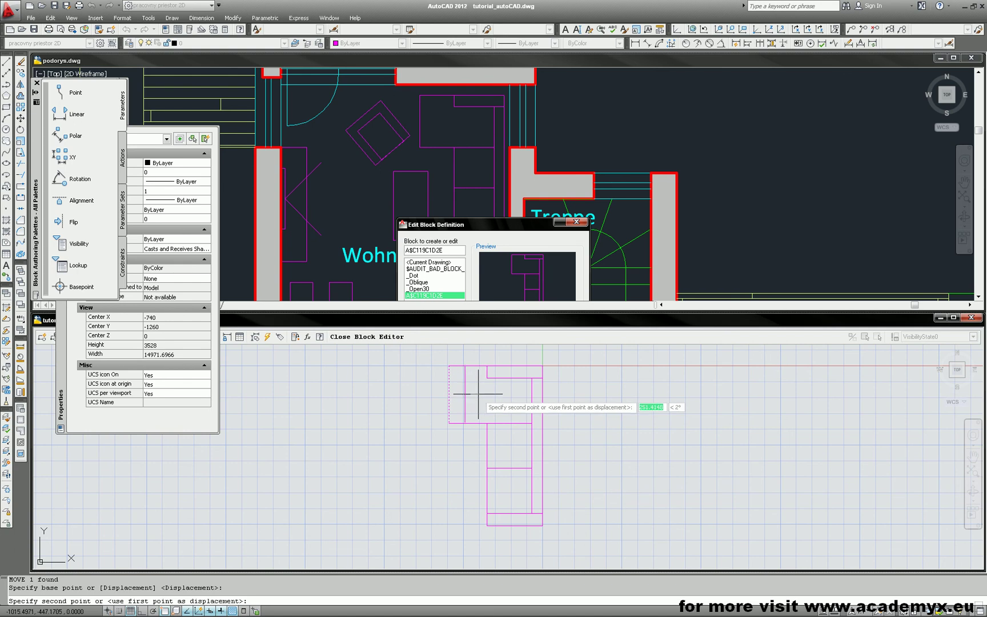
{"action": "key", "text": "F8"}
{"action": "key", "text": "Escape"}
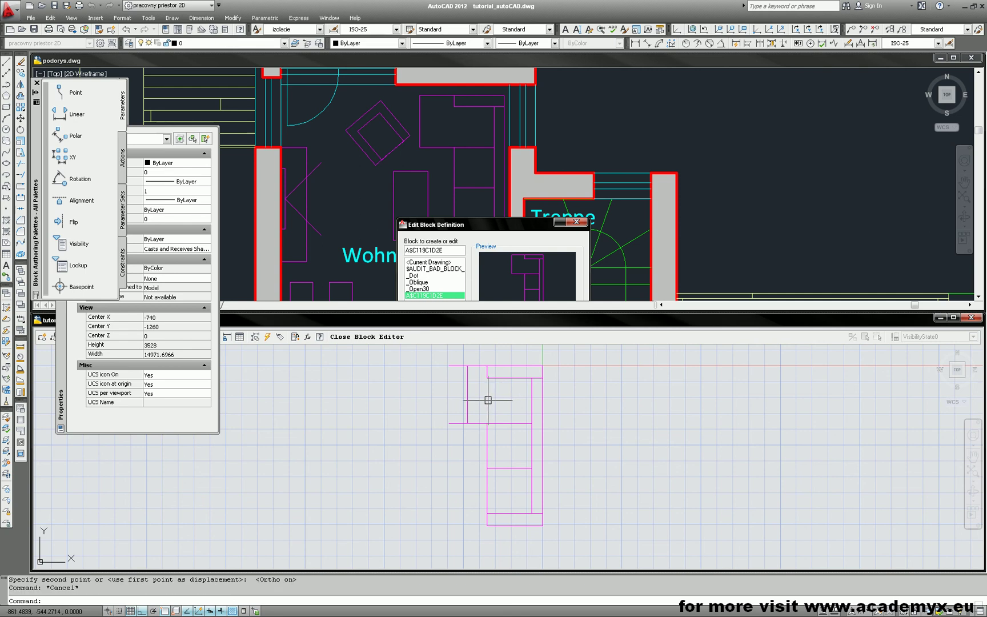
Trim the horizontal line stubs left of the vertical edge, then close and save the block
{"action": "type", "text": "tr"}
{"action": "key", "text": "Return"}
{"action": "left_click", "coordinate": [476, 396]}
{"action": "left_click", "coordinate": [461, 384]}
{"action": "key", "text": "Return"}
{"action": "left_click", "coordinate": [456, 435]}
{"action": "left_click", "coordinate": [436, 350]}
{"action": "key", "text": "Return"}
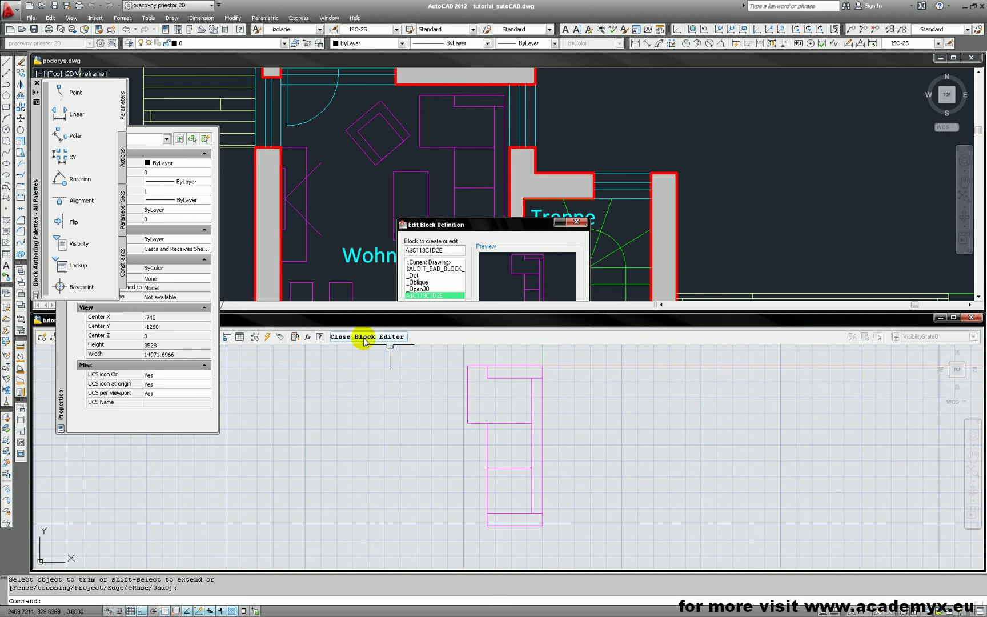
{"action": "left_click", "coordinate": [349, 339]}
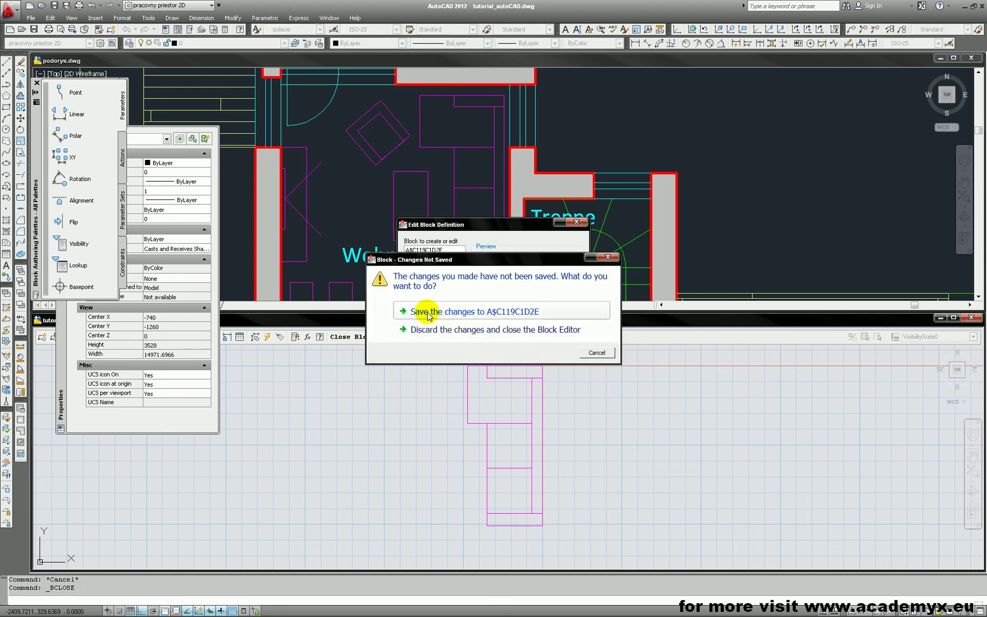
{"action": "left_click", "coordinate": [426, 314]}
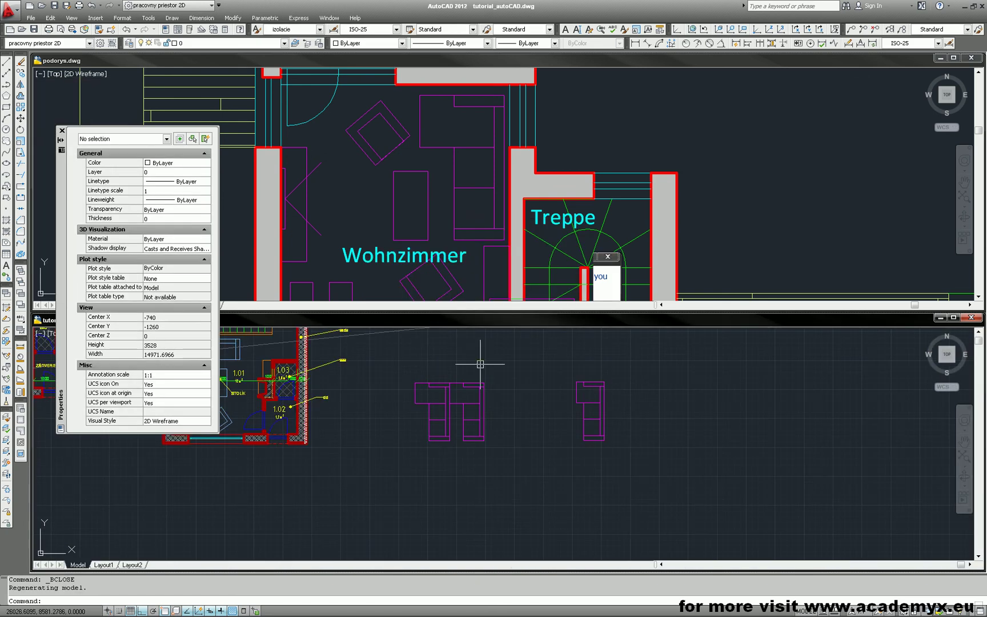
Move sofa block A$C119C1D2E about 2462 units left to X 28910.0656, then maximize the drawing window
{"action": "scroll", "coordinate": [591, 411], "scroll_direction": "up", "scroll_amount": 3}
{"action": "left_click", "coordinate": [589, 405]}
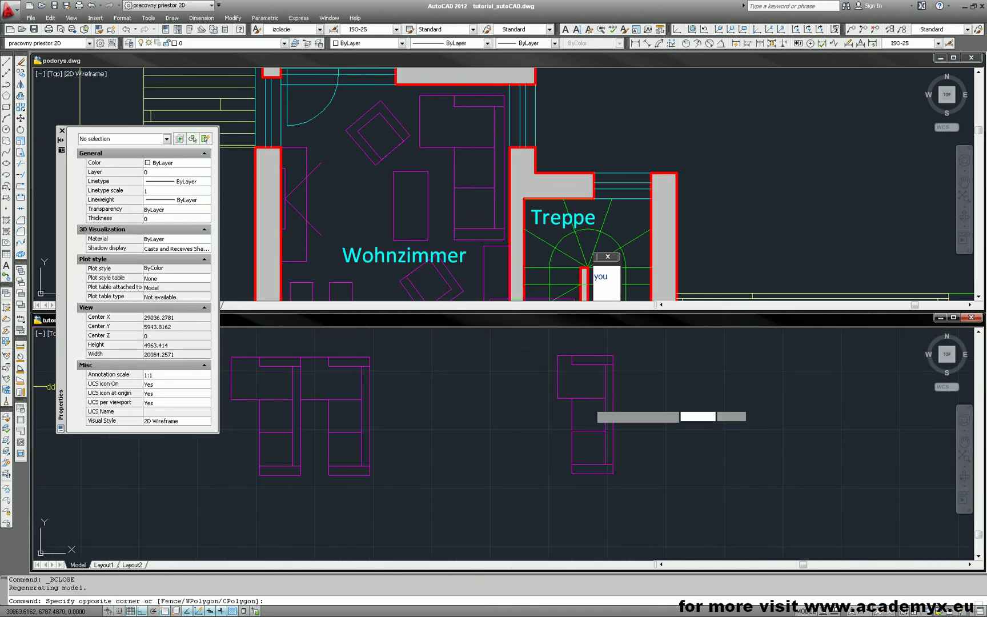
{"action": "left_click", "coordinate": [562, 397]}
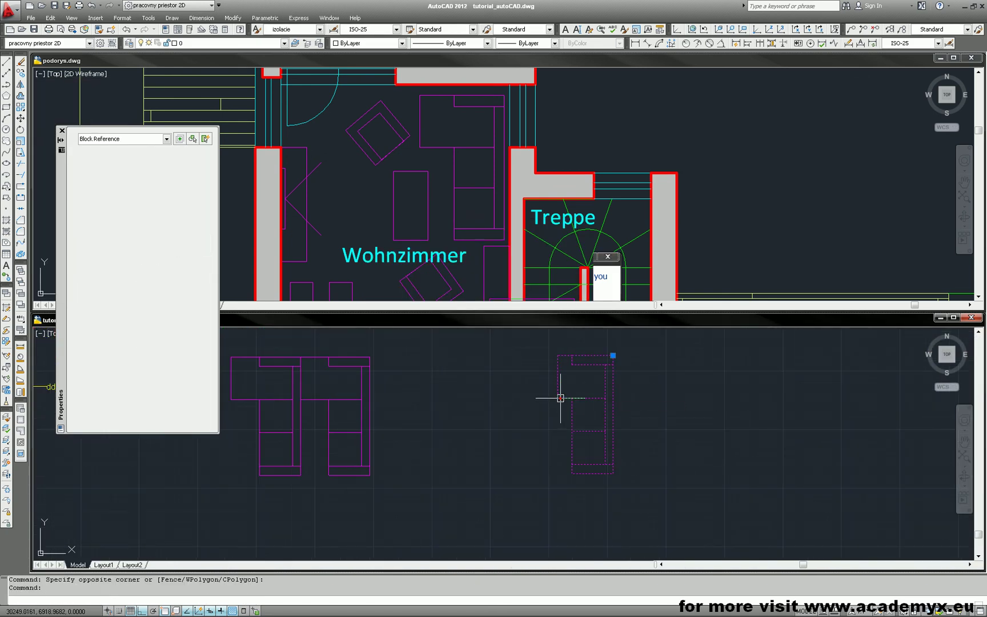
{"action": "left_click", "coordinate": [613, 355]}
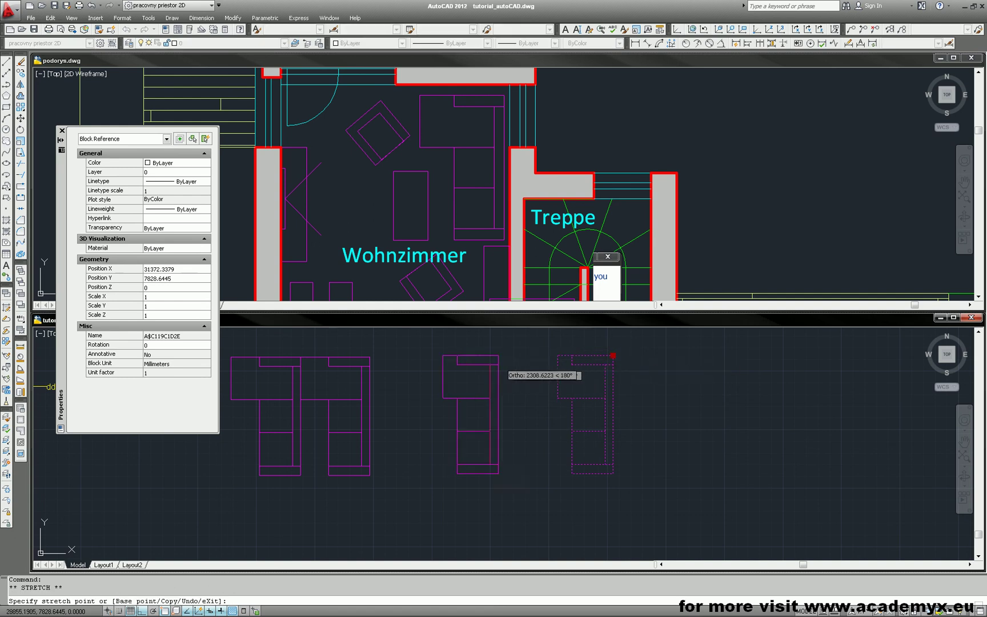
{"action": "left_click", "coordinate": [498, 382]}
{"action": "scroll", "coordinate": [518, 382], "scroll_direction": "down", "scroll_amount": 3}
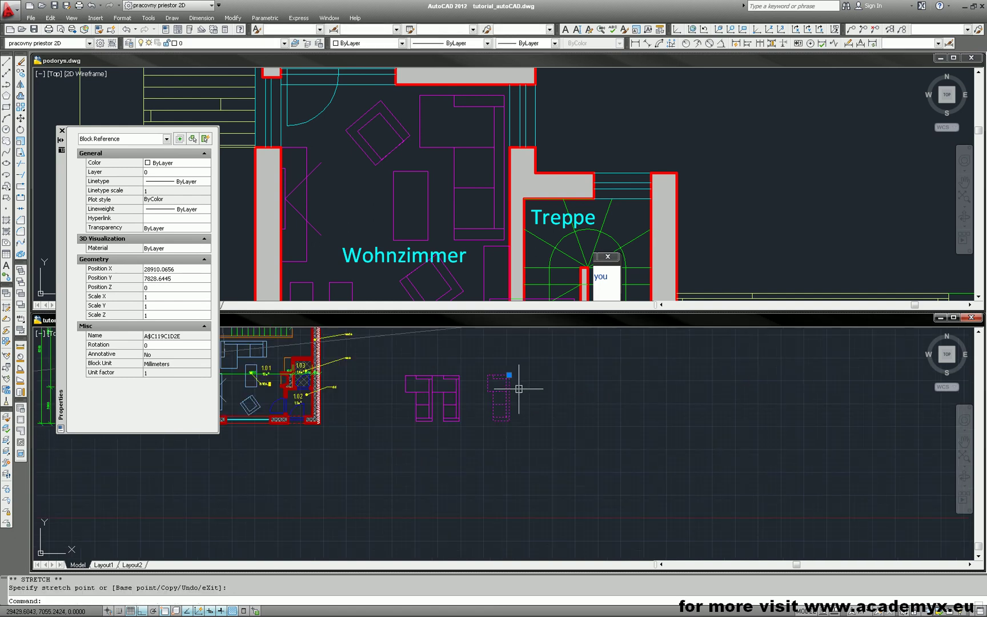
{"action": "left_click", "coordinate": [954, 318]}
{"action": "scroll", "coordinate": [736, 378], "scroll_direction": "down", "scroll_amount": 2}
Window-select the 401-object left sheet in podorys.dwg and copy it with its lower-left corner as base point
{"action": "key", "text": "Escape"}
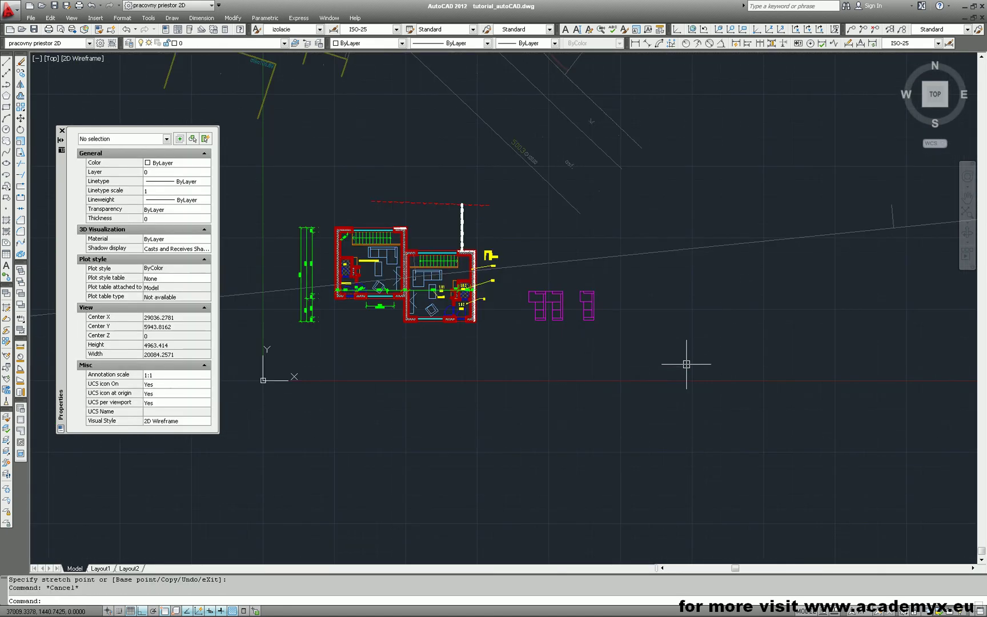
{"action": "middle_click_drag", "start_coordinate": [617, 304], "coordinate": [616, 383]}
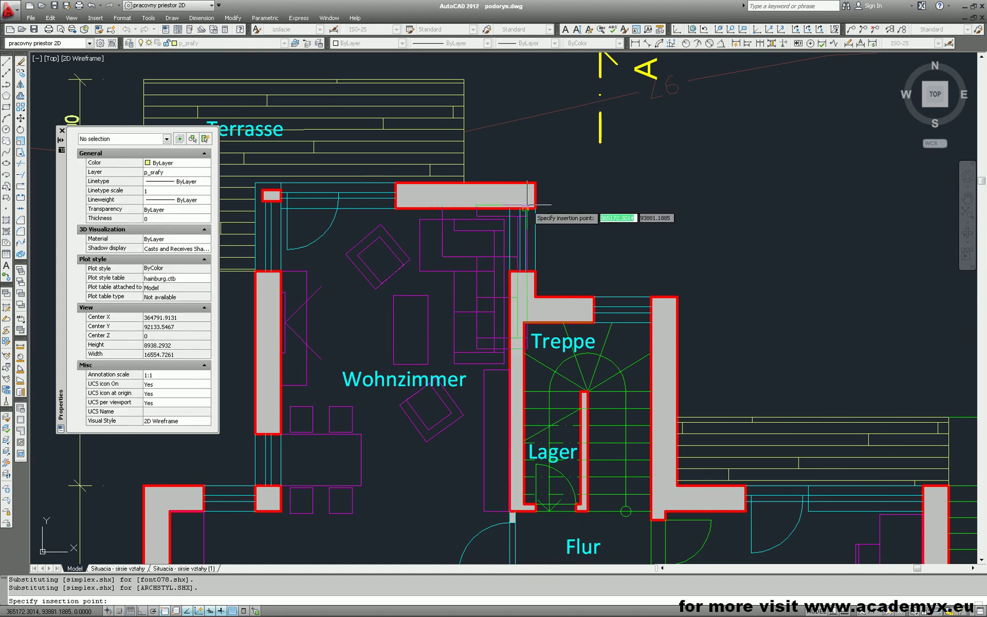
{"action": "scroll", "coordinate": [613, 221], "scroll_direction": "down", "scroll_amount": 10}
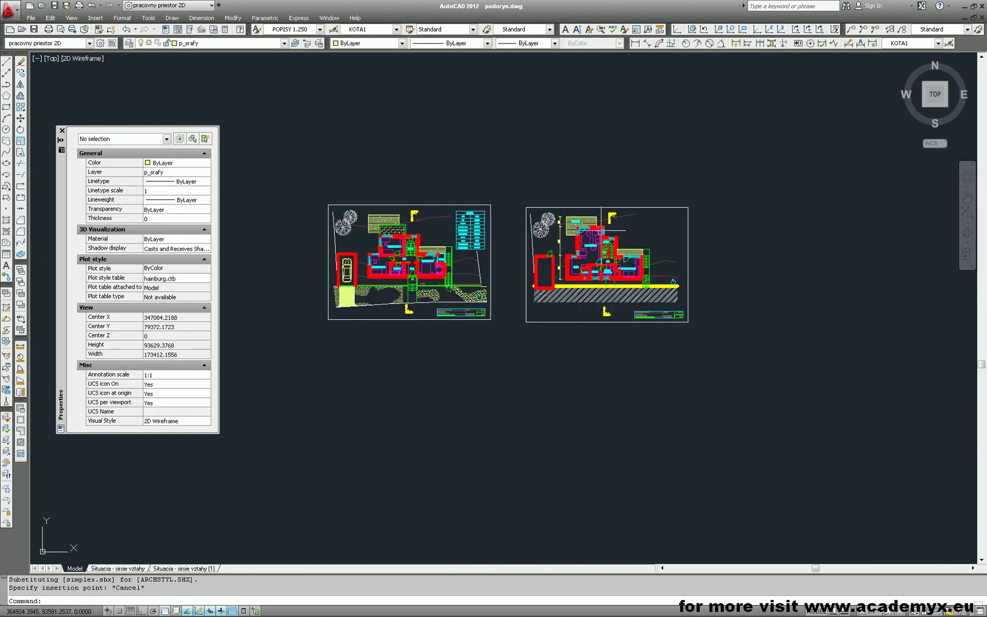
{"action": "left_click", "coordinate": [306, 182]}
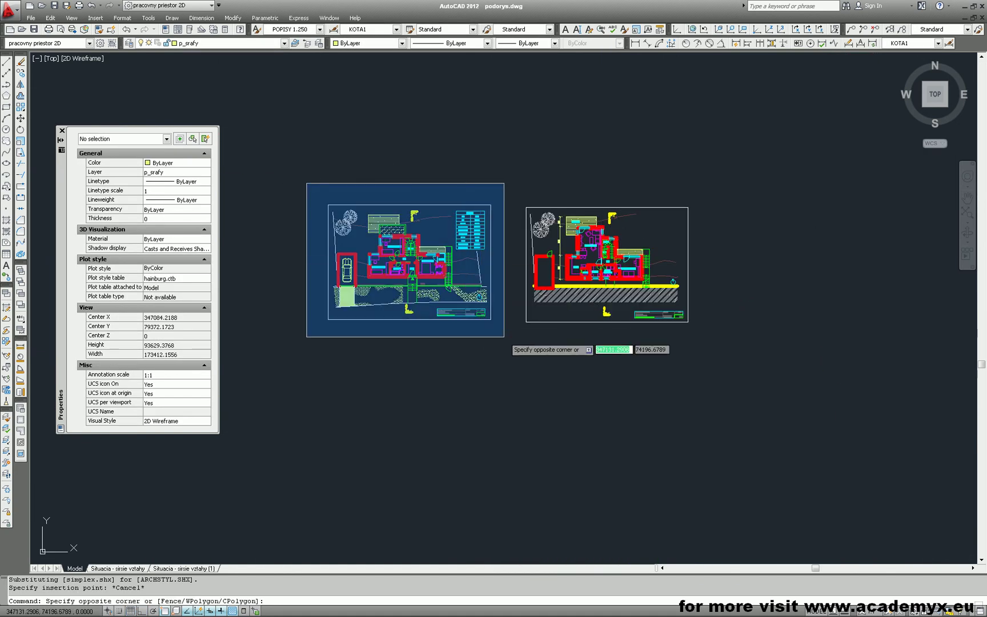
{"action": "left_click", "coordinate": [504, 336]}
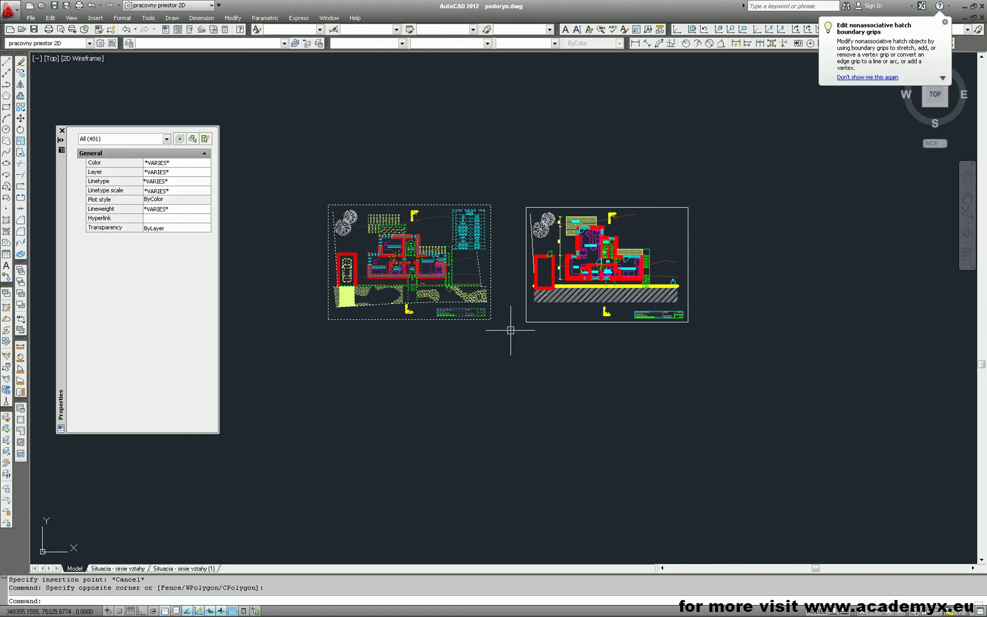
{"action": "key", "text": "ctrl+shift+c"}
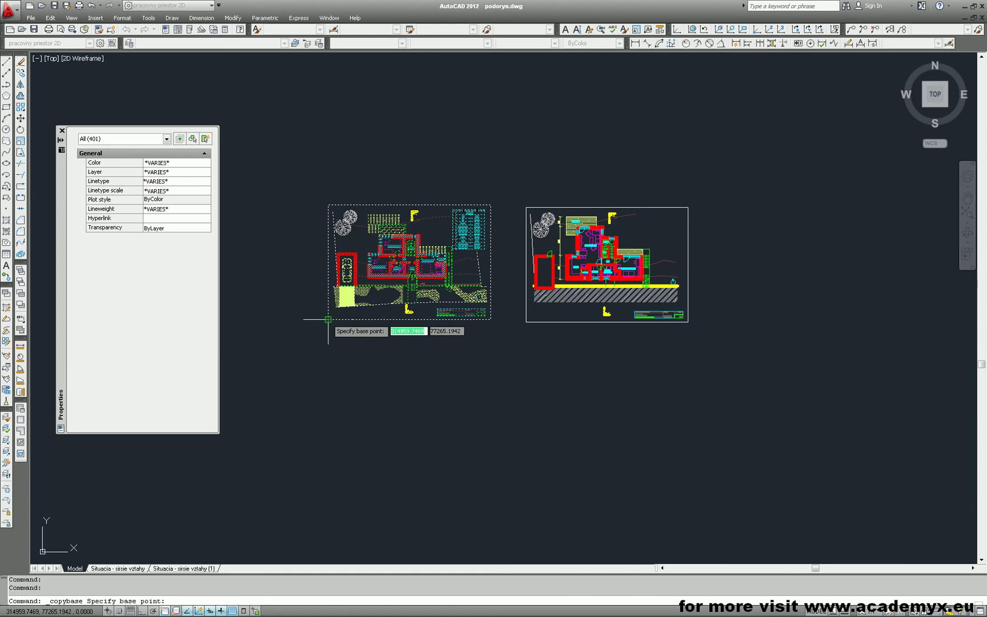
{"action": "left_click", "coordinate": [328, 319]}
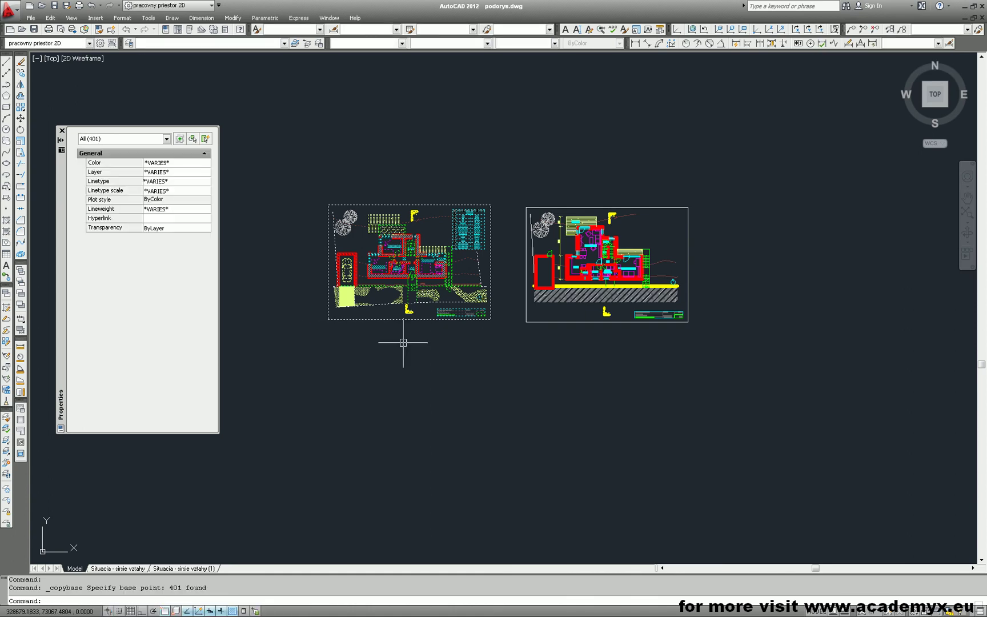
{"action": "key", "text": "ctrl+Tab"}
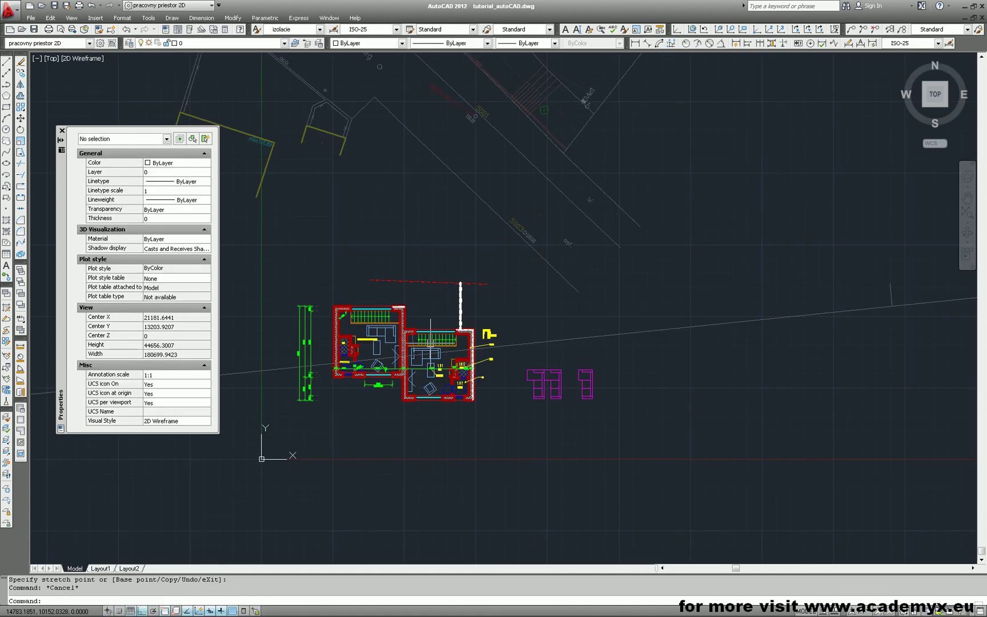
Paste the copied sheet as a block to the right of the house plan
{"action": "key", "text": "ctrl+shift+v"}
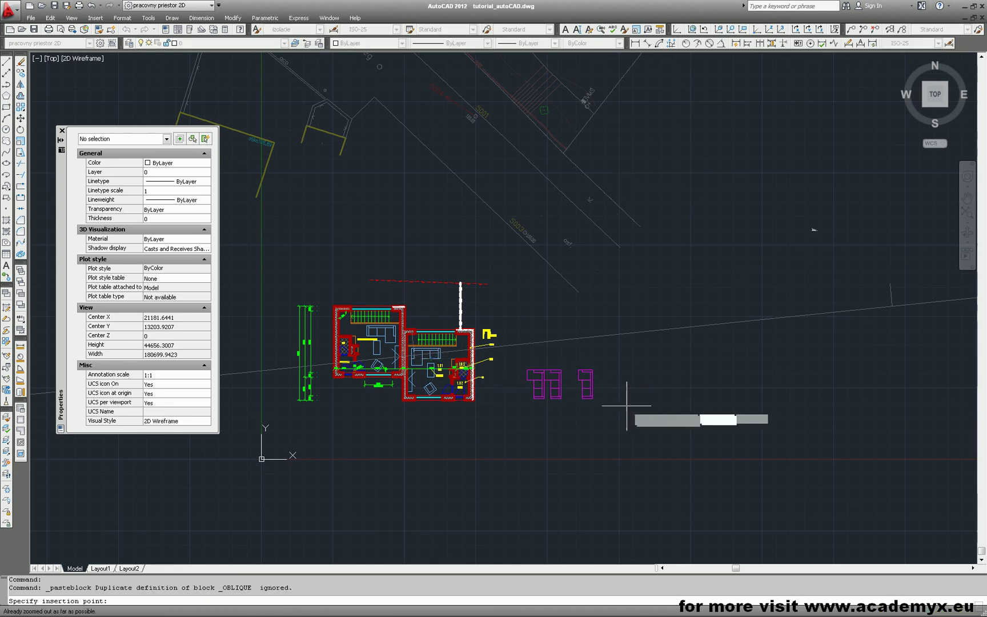
{"action": "left_click", "coordinate": [630, 465]}
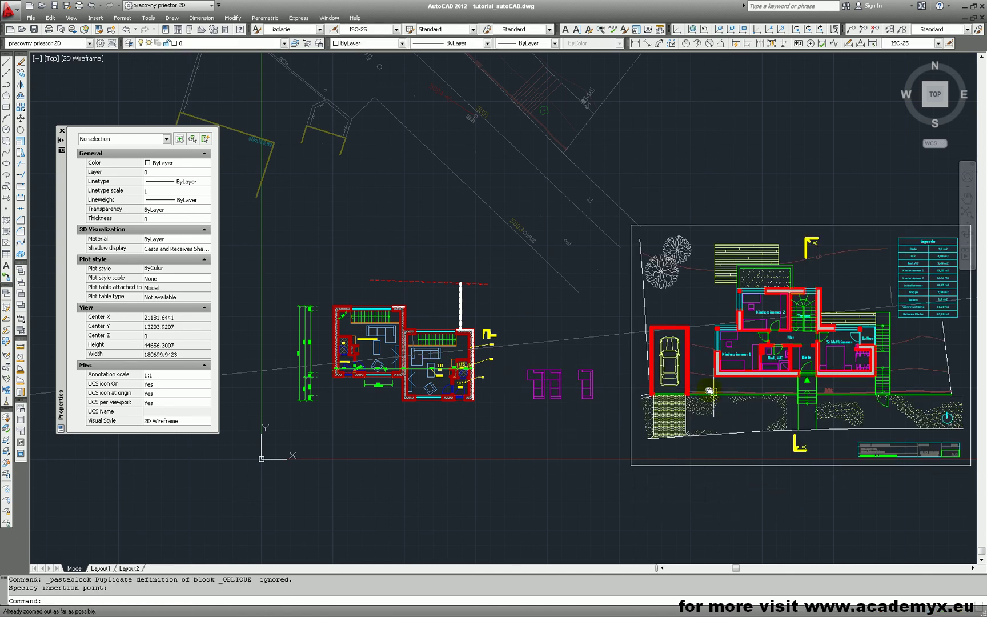
{"action": "middle_click_drag", "start_coordinate": [714, 393], "coordinate": [472, 361]}
{"action": "left_click", "coordinate": [651, 231]}
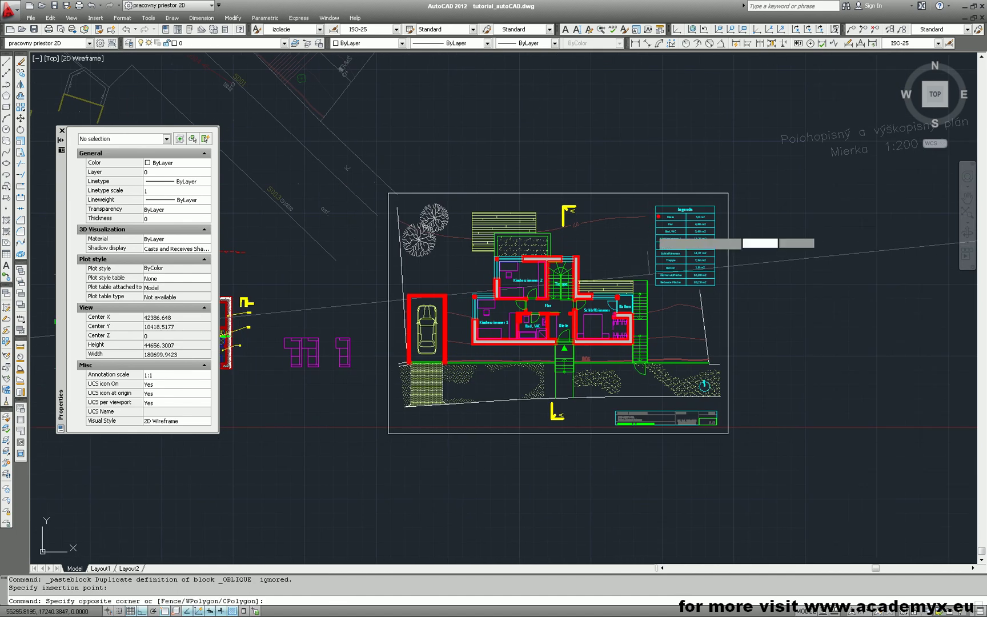
{"action": "left_click", "coordinate": [656, 222]}
{"action": "key", "text": "Escape"}
Drag the pasted sheet block further right by its lower-left corner grip and explode it
{"action": "middle_click_drag", "start_coordinate": [613, 274], "coordinate": [641, 291]}
{"action": "left_click", "coordinate": [536, 229]}
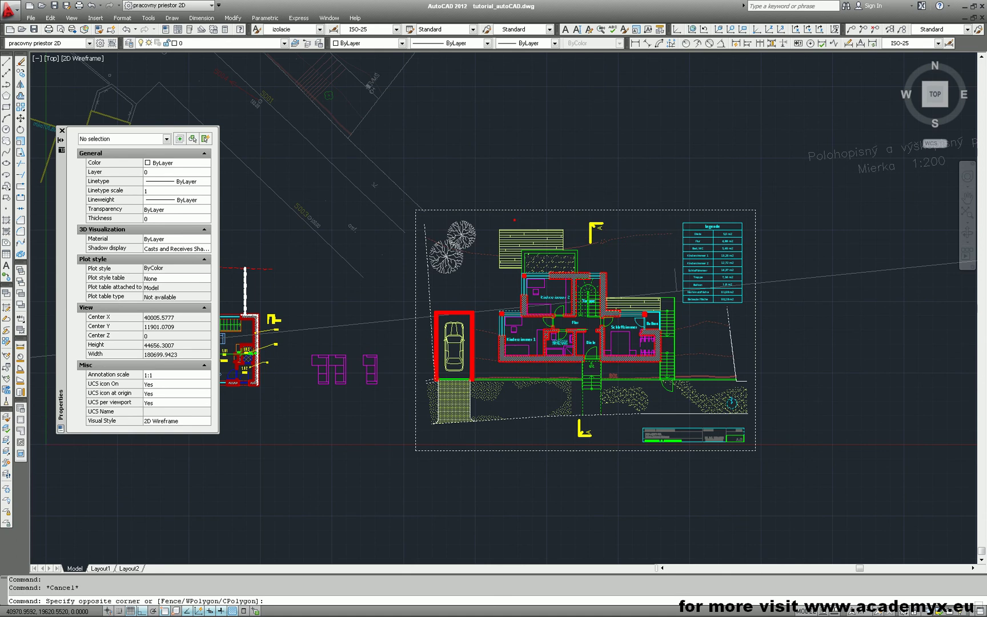
{"action": "left_click", "coordinate": [434, 424]}
{"action": "left_click", "coordinate": [415, 451]}
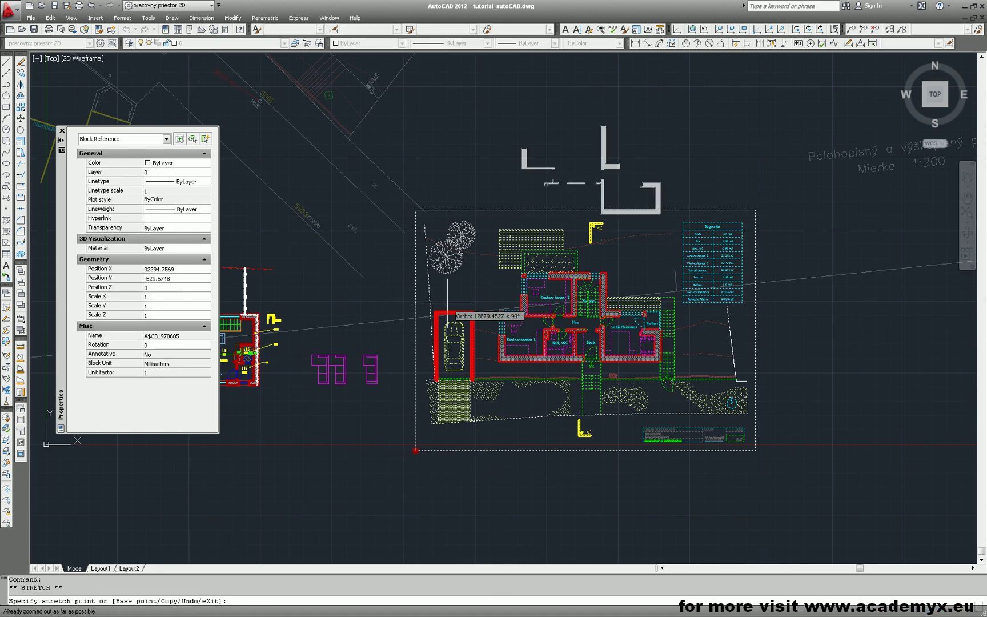
{"action": "middle_click_drag", "start_coordinate": [550, 396], "coordinate": [575, 395]}
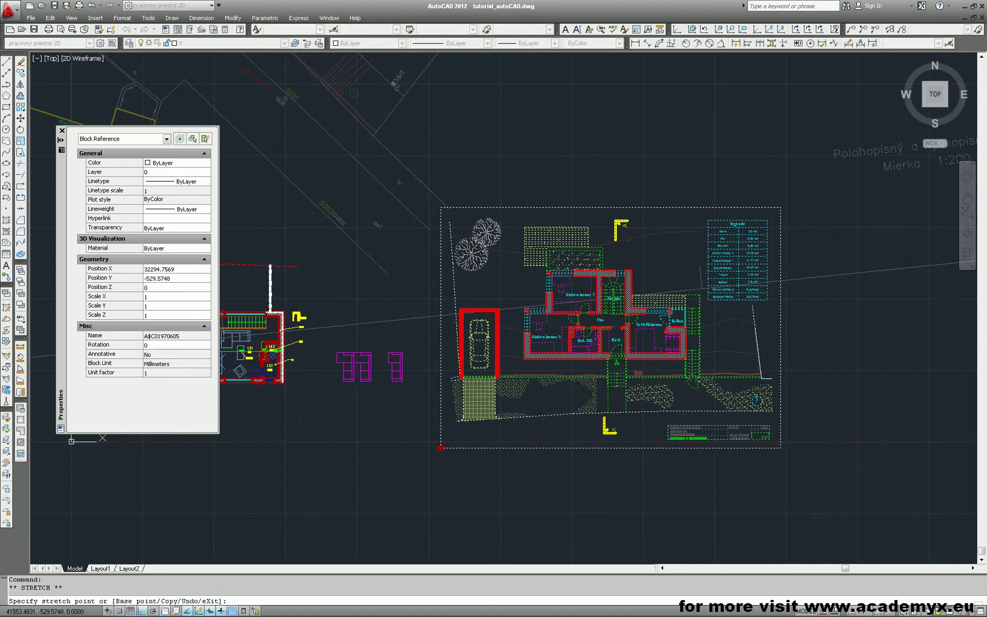
{"action": "left_click", "coordinate": [682, 448]}
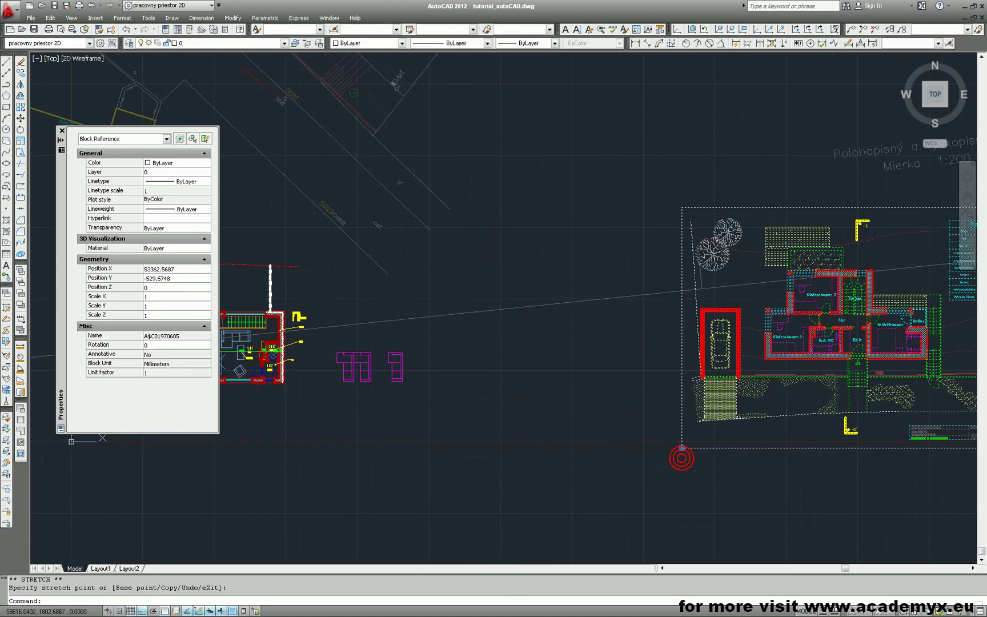
{"action": "left_click", "coordinate": [23, 256]}
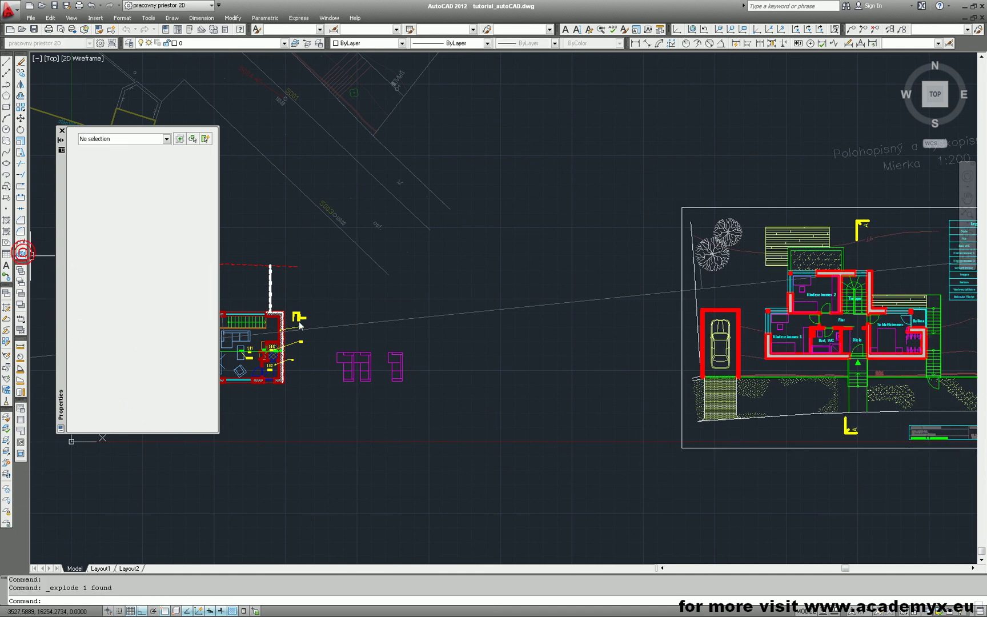
{"action": "middle_click_drag", "start_coordinate": [796, 361], "coordinate": [517, 346]}
{"action": "left_click", "coordinate": [433, 353]}
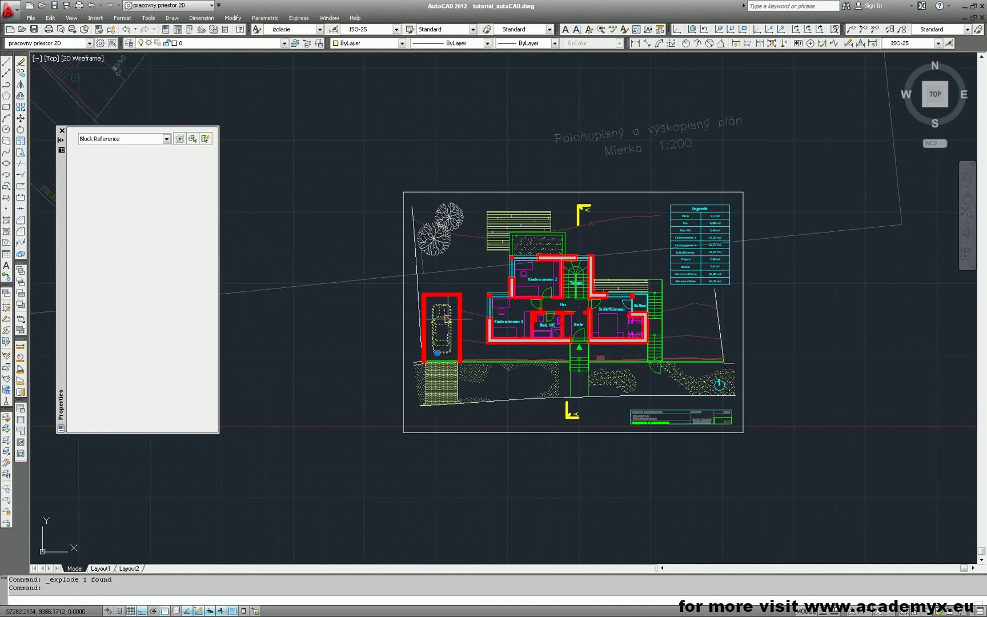
{"action": "left_click", "coordinate": [441, 380]}
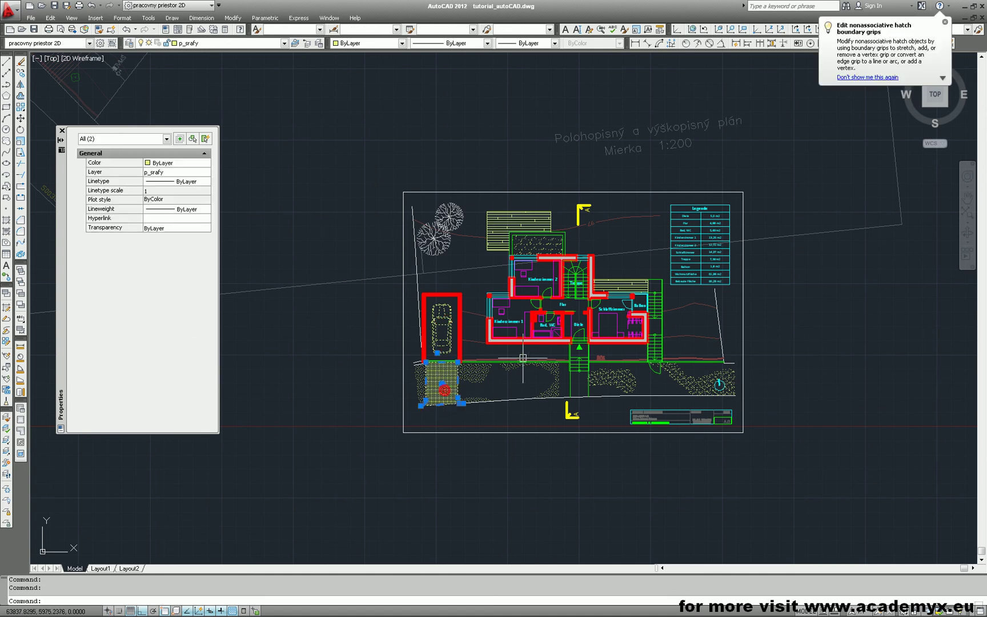
{"action": "key", "text": "Escape"}
{"action": "scroll", "coordinate": [672, 401], "scroll_direction": "up", "scroll_amount": 1}
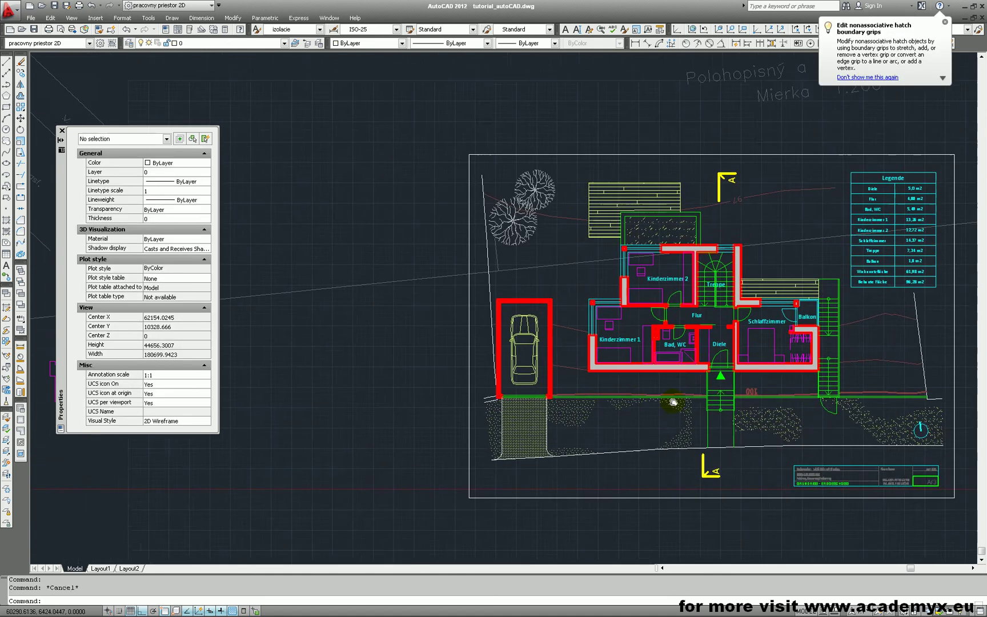
{"action": "scroll", "coordinate": [671, 401], "scroll_direction": "down", "scroll_amount": 2}
{"action": "middle_click_drag", "start_coordinate": [484, 283], "coordinate": [617, 416]}
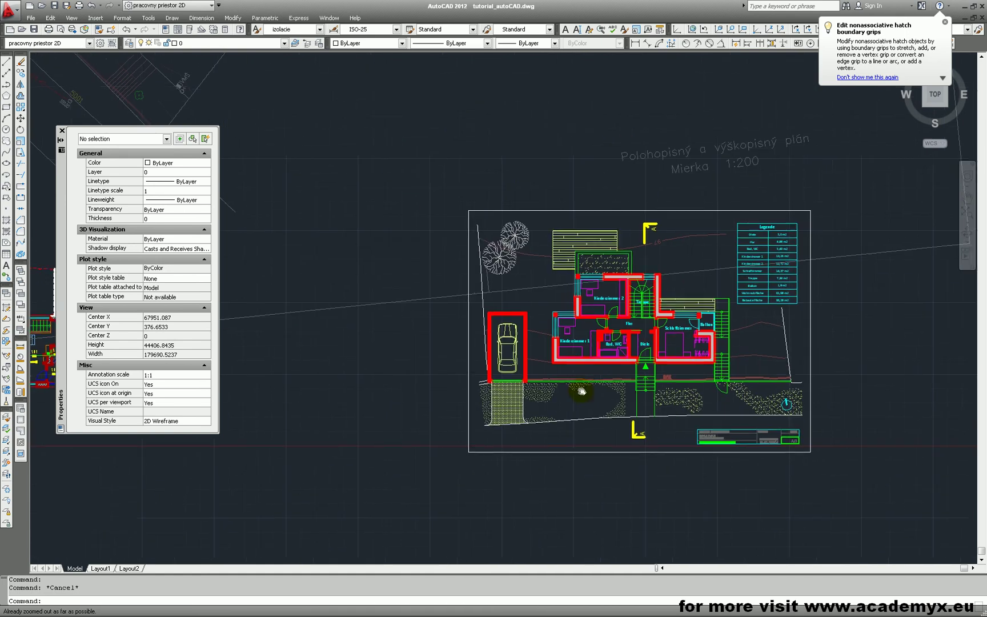
{"action": "middle_click_drag", "start_coordinate": [531, 360], "coordinate": [611, 376]}
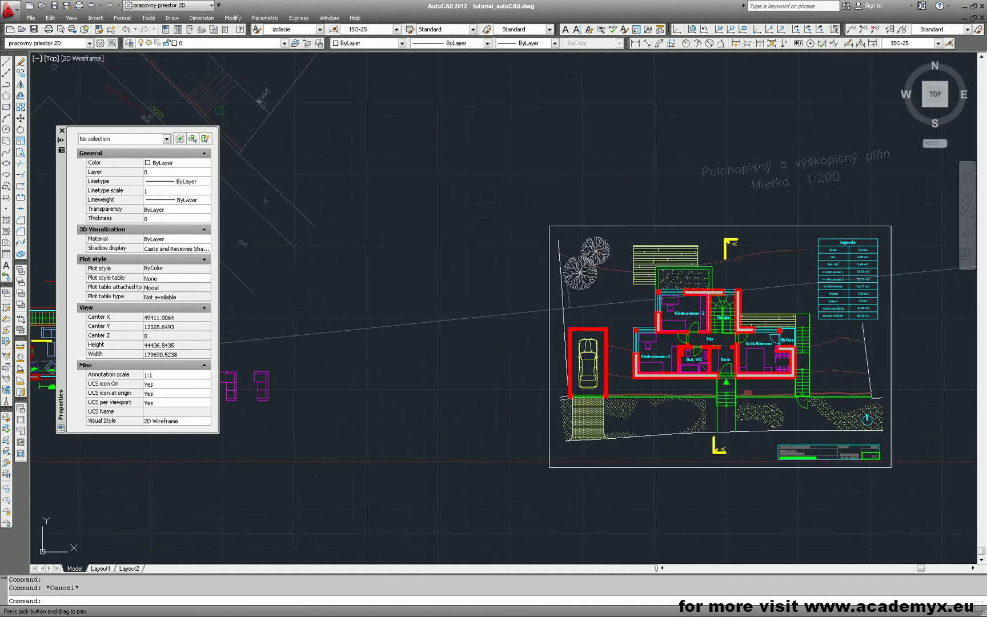
{"action": "middle_click", "coordinate": [512, 339]}
{"action": "middle_click", "coordinate": [511, 339]}
{"action": "scroll", "coordinate": [518, 342], "scroll_direction": "down", "scroll_amount": 2}
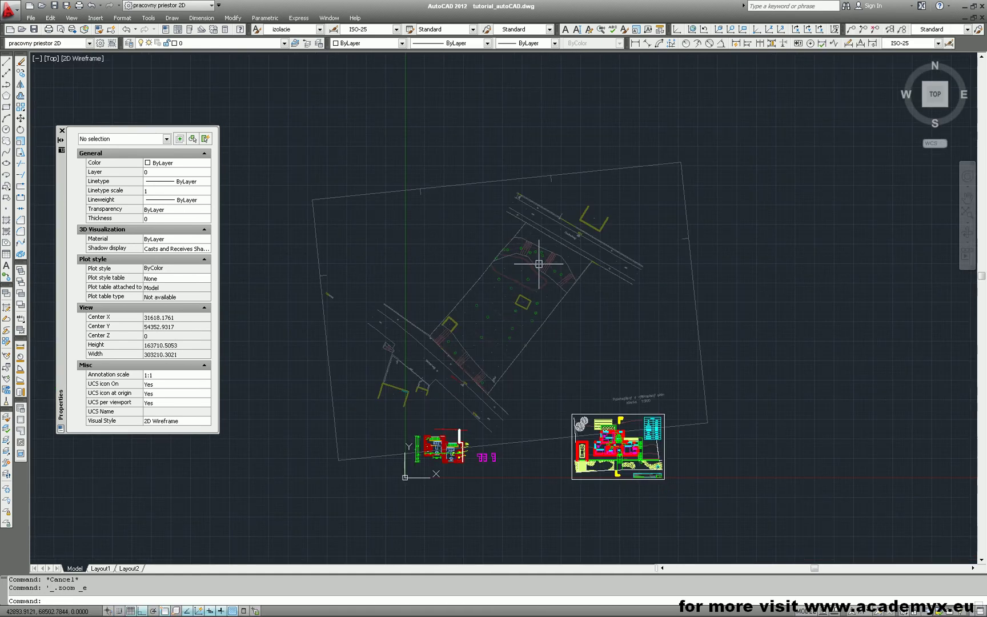
{"action": "left_click", "coordinate": [507, 185]}
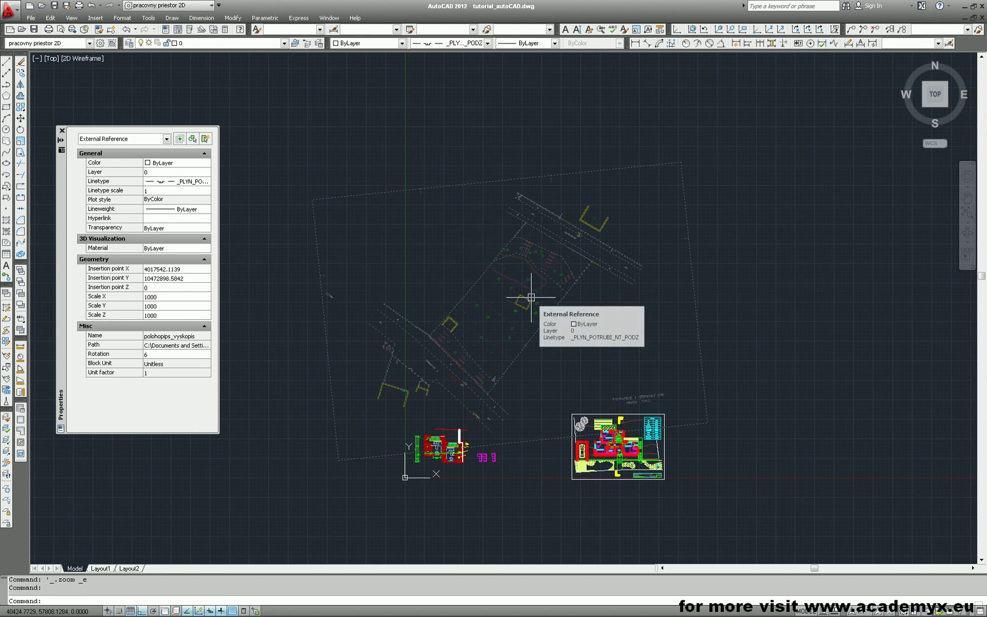
{"action": "scroll", "coordinate": [512, 358], "scroll_direction": "up", "scroll_amount": 2}
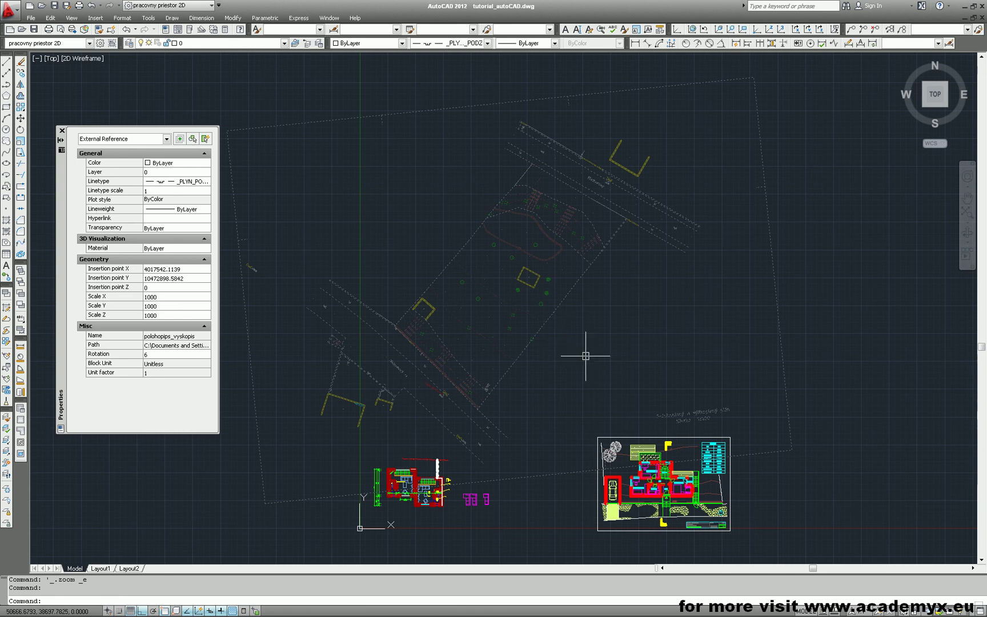
In podorys.dwg select the tree block beside the terrace and the blue polylines right of the house
{"action": "key", "text": "ctrl+Tab"}
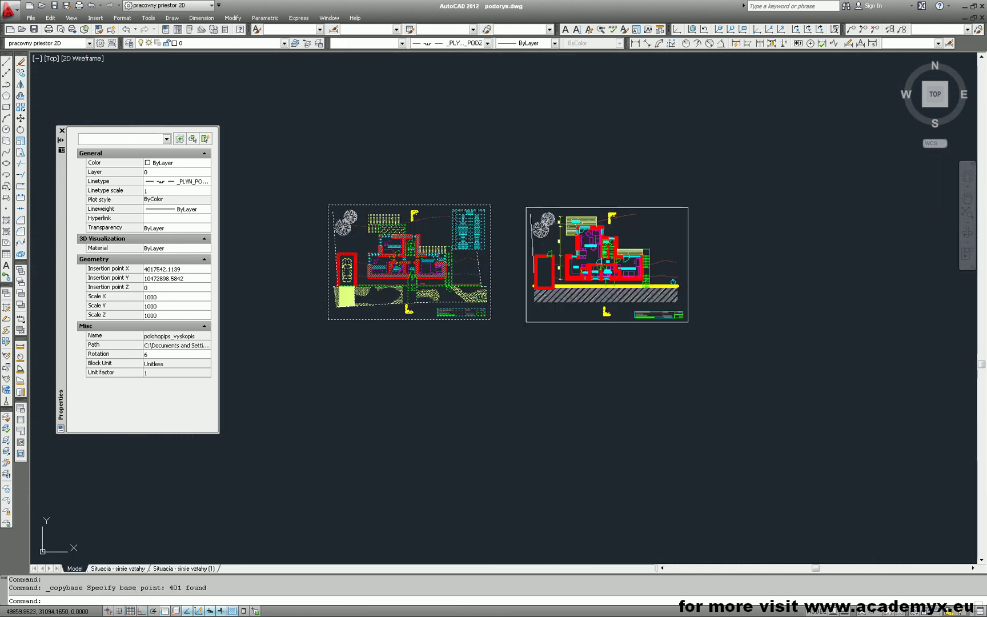
{"action": "key", "text": "ctrl+a"}
{"action": "key", "text": "ctrl+shift+c"}
{"action": "key", "text": "Escape"}
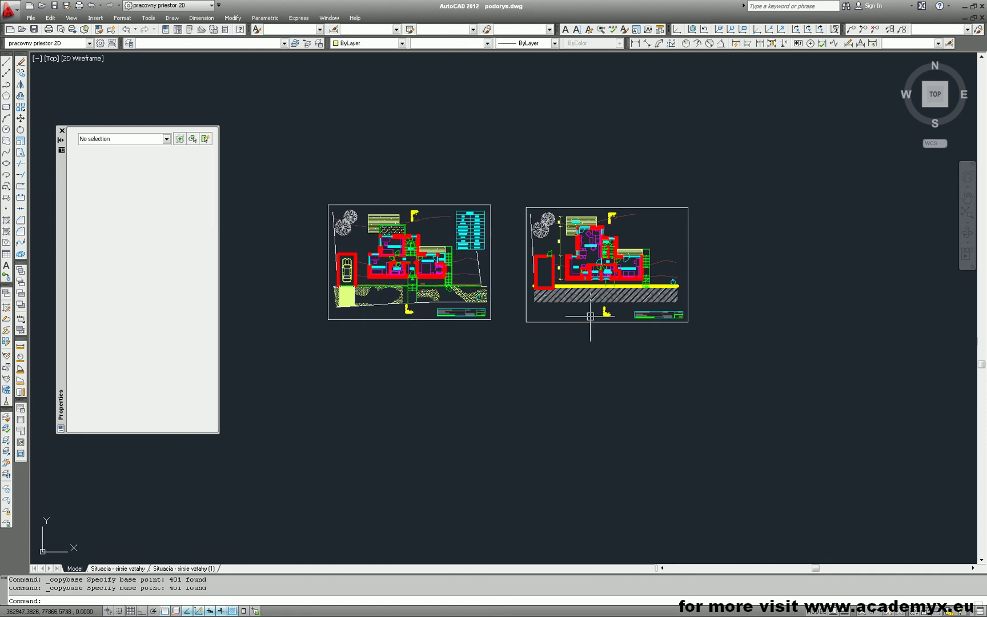
{"action": "scroll", "coordinate": [595, 247], "scroll_direction": "up", "scroll_amount": 5}
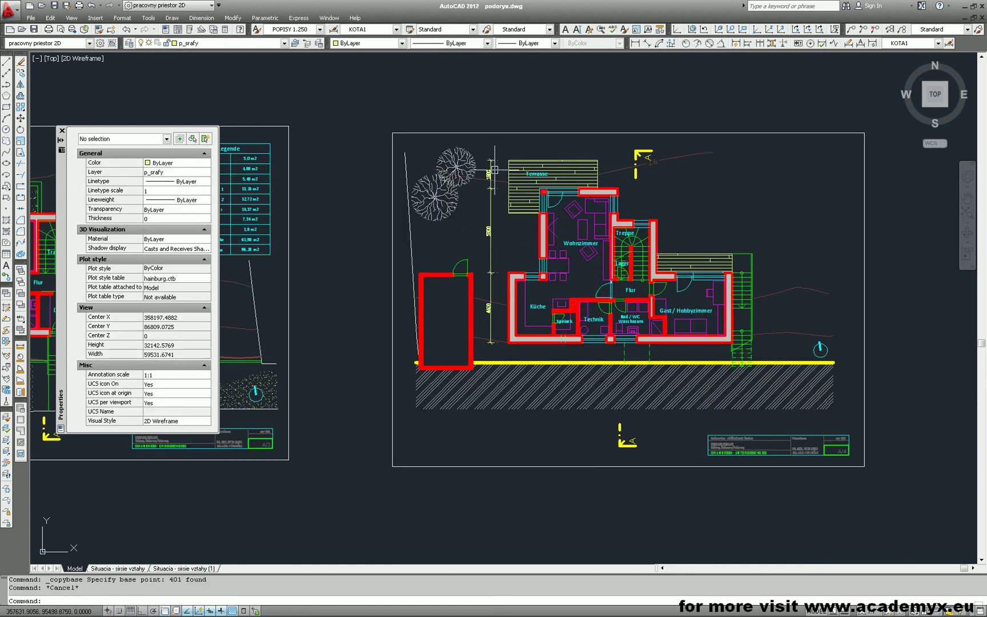
{"action": "scroll", "coordinate": [494, 170], "scroll_direction": "up", "scroll_amount": 2}
{"action": "left_click", "coordinate": [433, 212]}
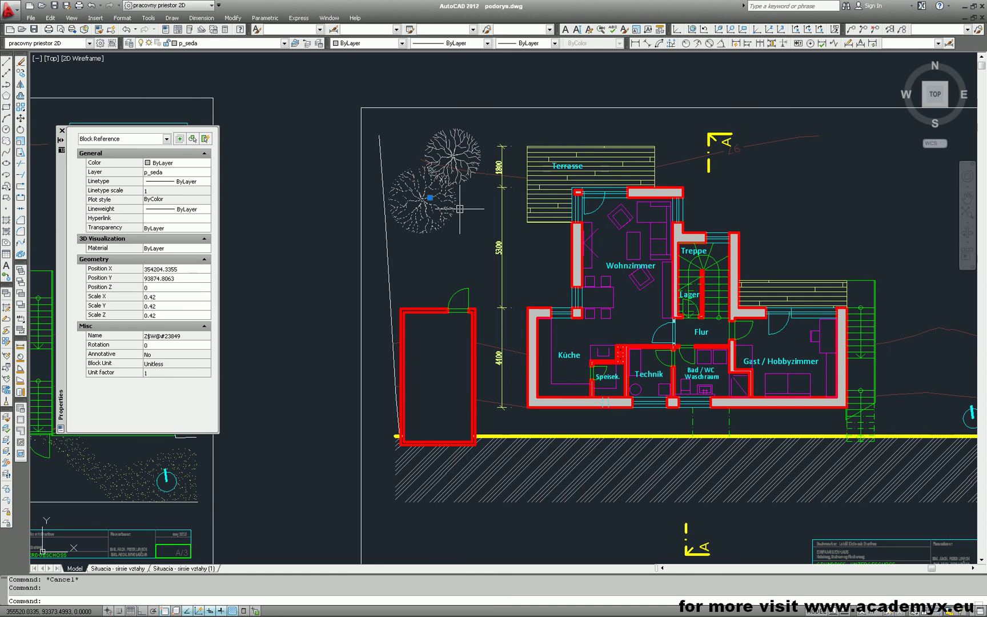
{"action": "middle_click_drag", "start_coordinate": [613, 379], "coordinate": [518, 364]}
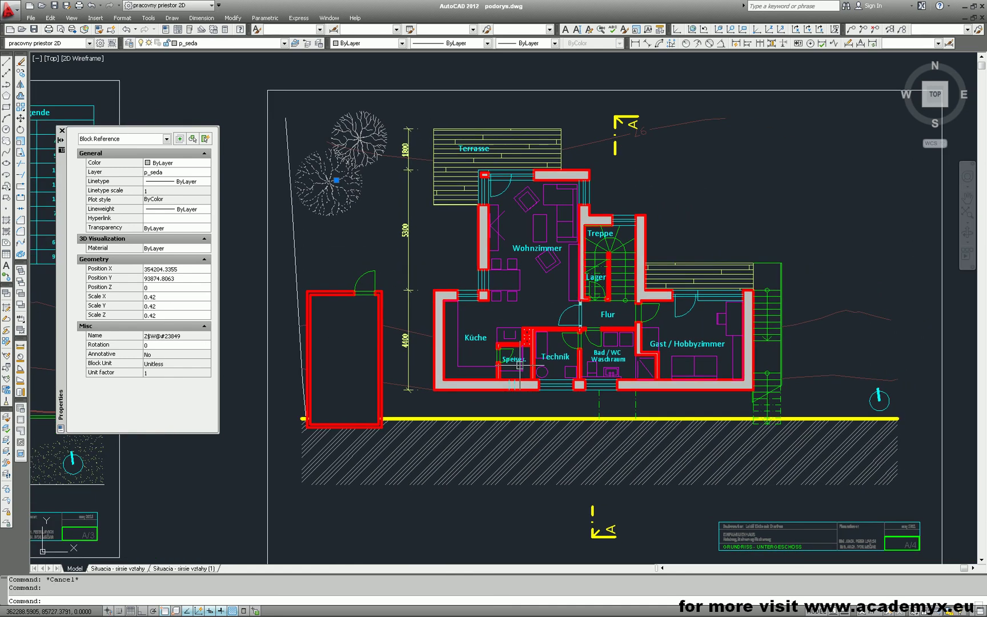
{"action": "left_click", "coordinate": [822, 320]}
{"action": "left_click", "coordinate": [804, 271]}
{"action": "left_click", "coordinate": [978, 399]}
{"action": "left_click", "coordinate": [819, 349]}
{"action": "left_click", "coordinate": [691, 146]}
{"action": "left_click", "coordinate": [645, 98]}
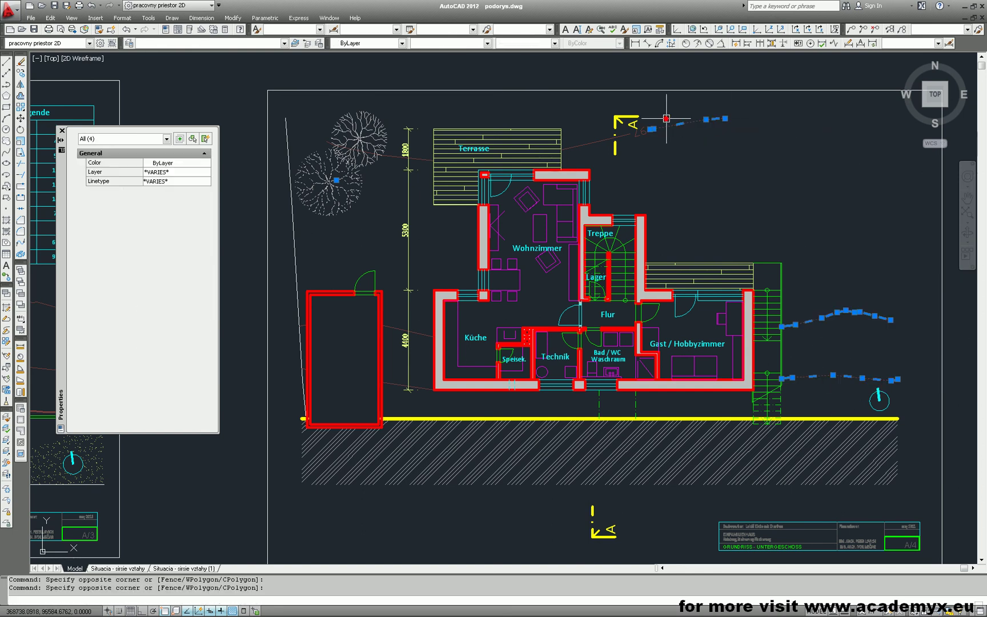
Copy the tree and polylines and paste them onto the site in tutorial_autoCAD.dwg
{"action": "key", "text": "ctrl+c"}
{"action": "key", "text": "ctrl+Tab"}
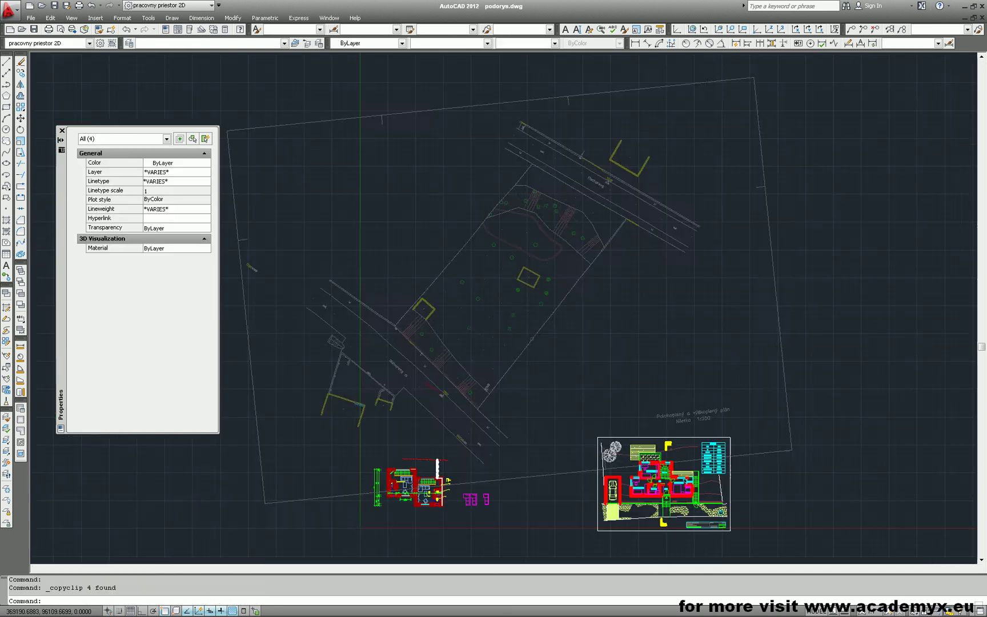
{"action": "key", "text": "ctrl+v"}
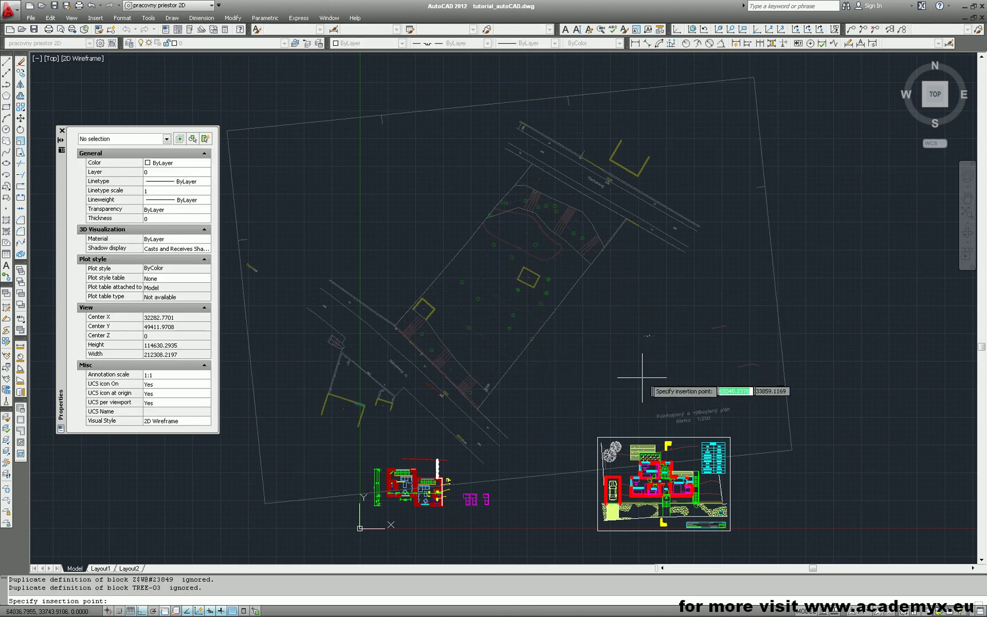
{"action": "left_click", "coordinate": [616, 355]}
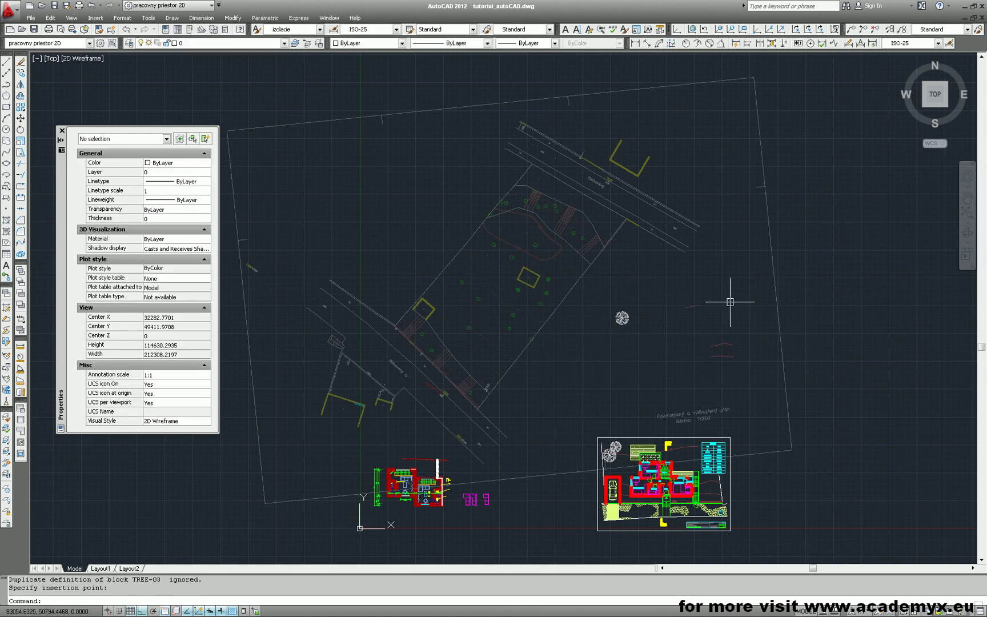